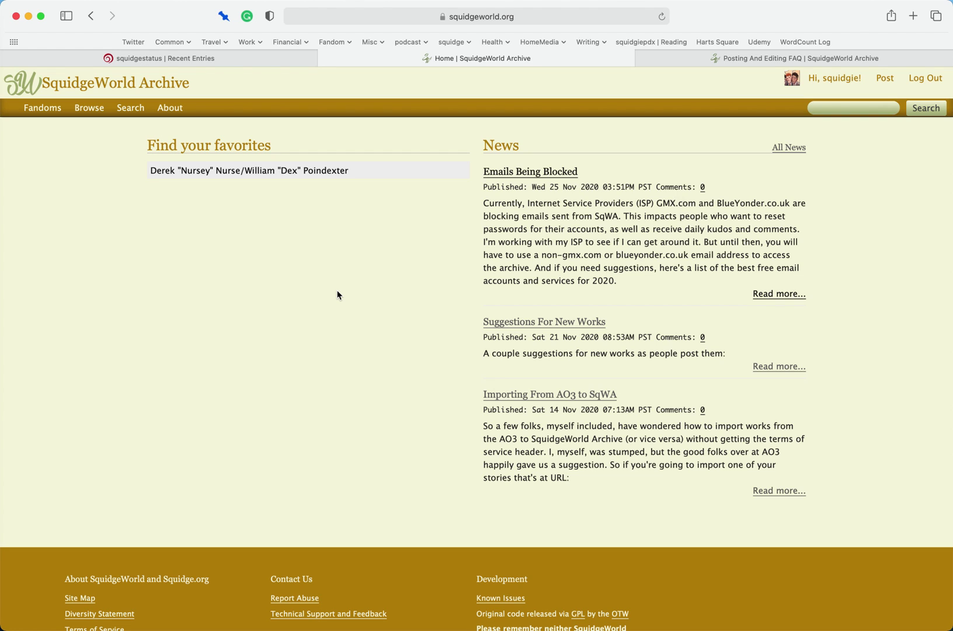
- Open the SquidgeWorld Imported Collection from the Collections list and go to its Subcollections page
{"action": "mouse_move", "coordinate": [92, 108]}
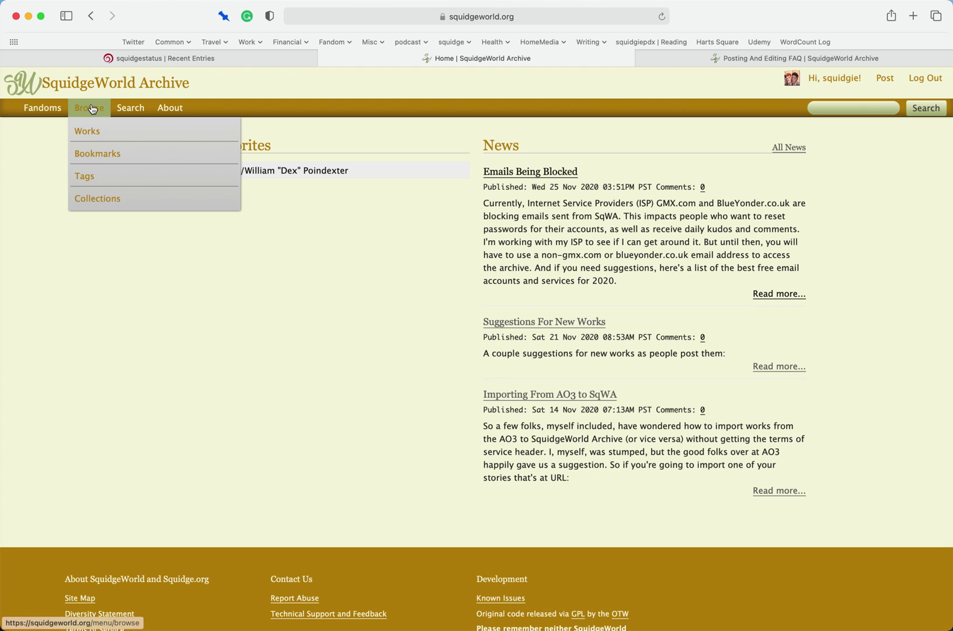
{"action": "left_click", "coordinate": [98, 197]}
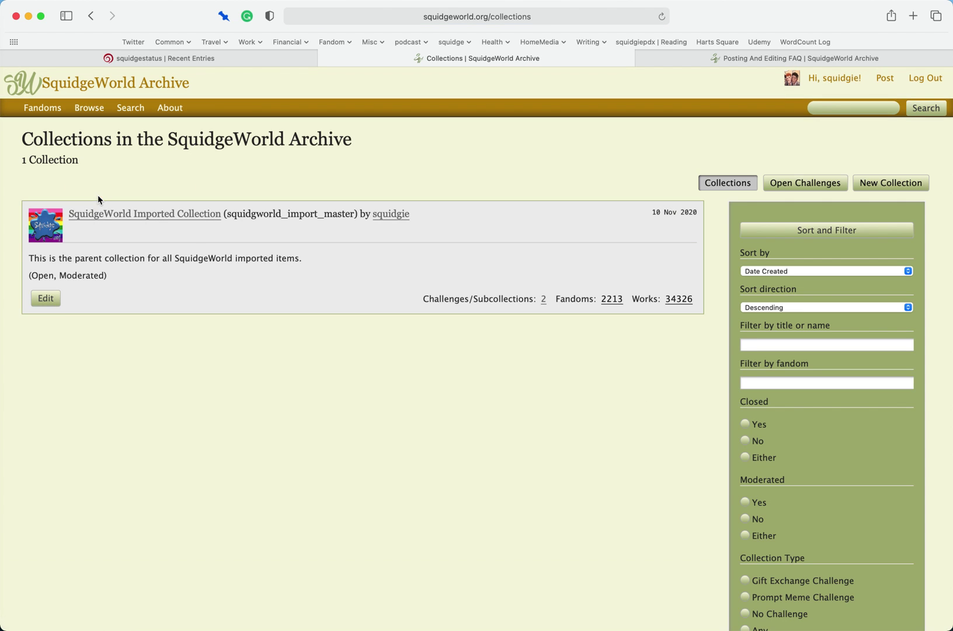
{"action": "left_click", "coordinate": [149, 217]}
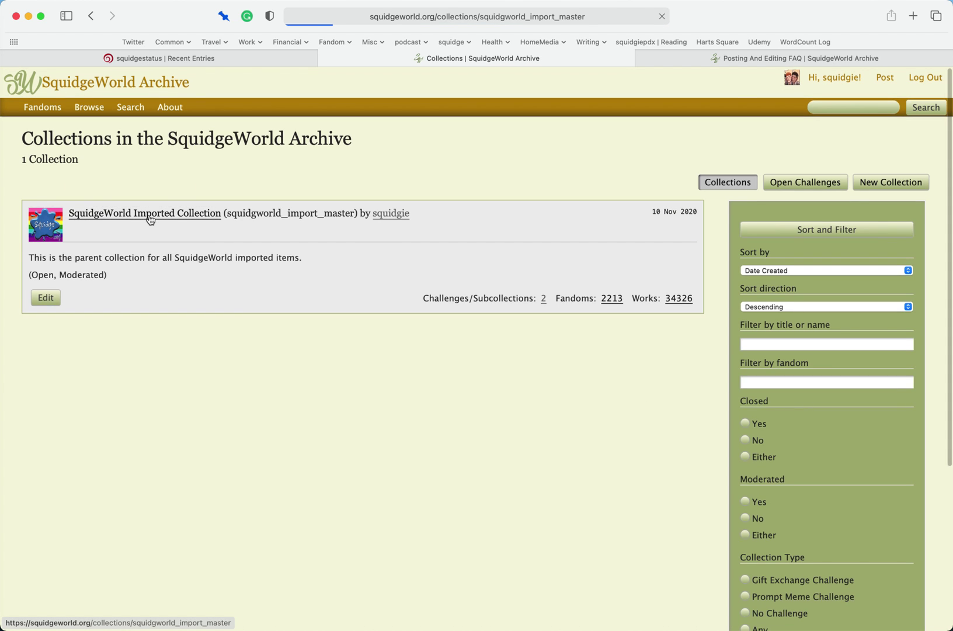
{"action": "left_click", "coordinate": [97, 226]}
- Show the Subcollections (2) page listing New Works for SquidgeWorld and the closed import subcollection
{"action": "left_click", "coordinate": [83, 224]}
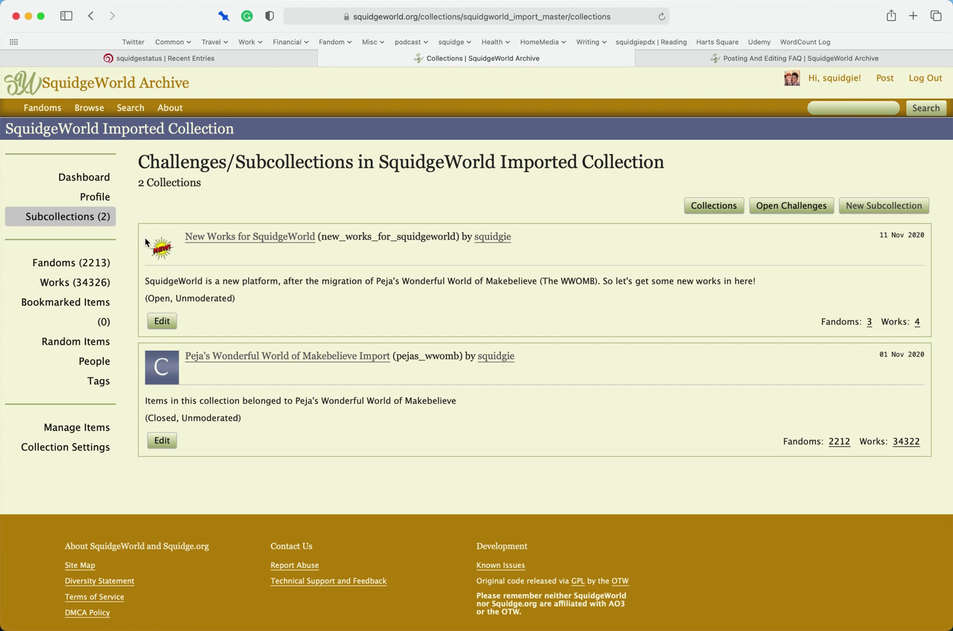
- Start a new collection from the Collections list
{"action": "mouse_move", "coordinate": [95, 114]}
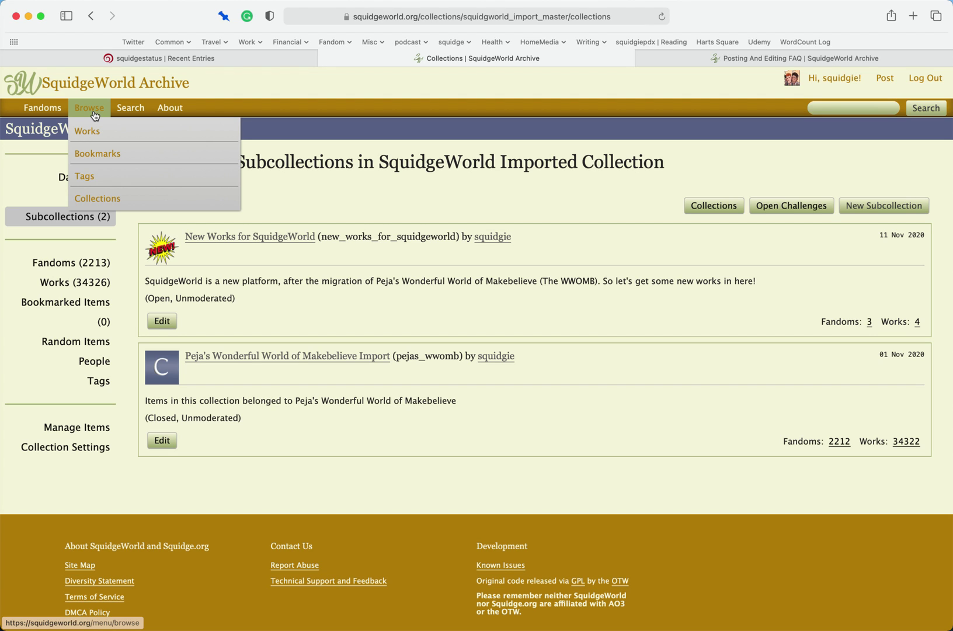
{"action": "left_click", "coordinate": [101, 199]}
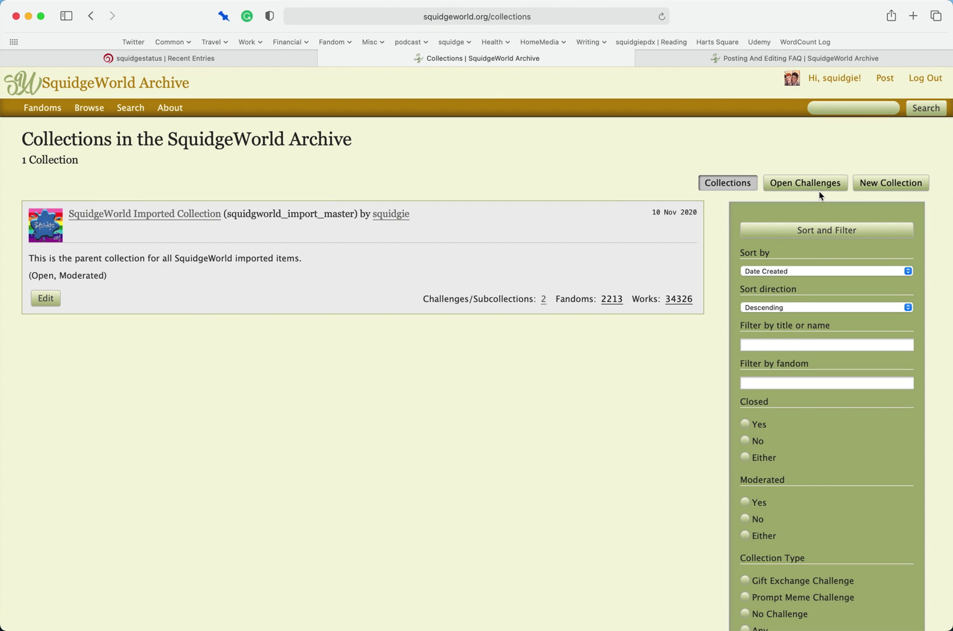
{"action": "left_click", "coordinate": [883, 186]}
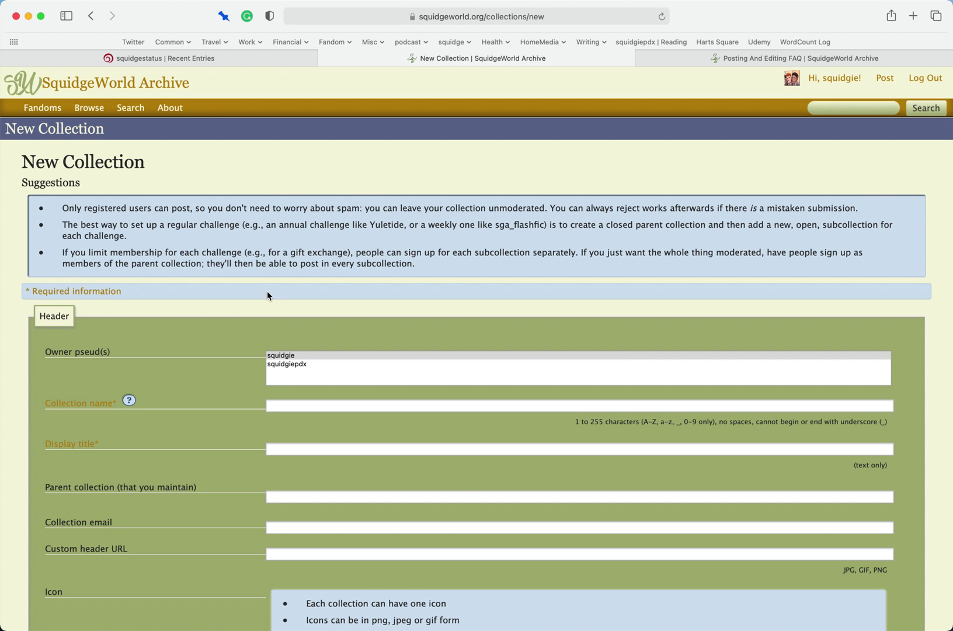
- Choose squidgie in the Owner pseud(s) list
{"action": "scroll", "coordinate": [168, 281], "scroll_direction": "down", "scroll_amount": 2}
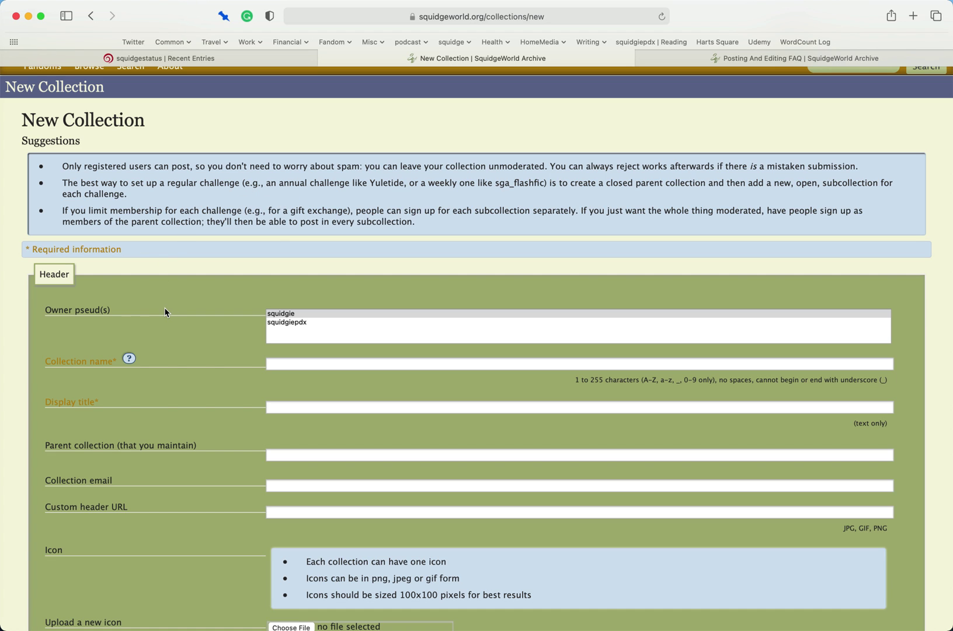
{"action": "scroll", "coordinate": [165, 312], "scroll_direction": "down", "scroll_amount": 3}
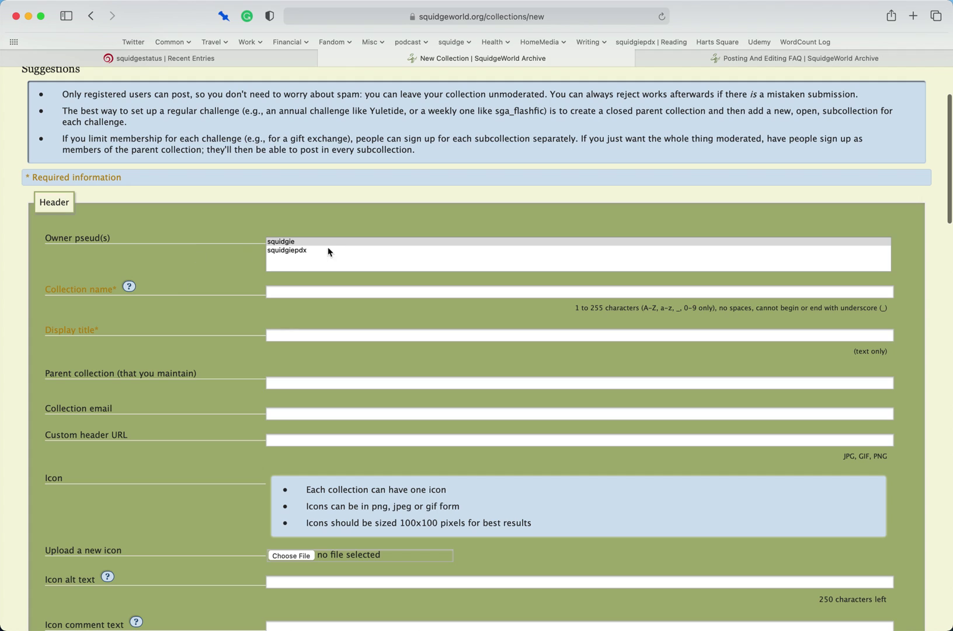
{"action": "left_click", "coordinate": [285, 243]}
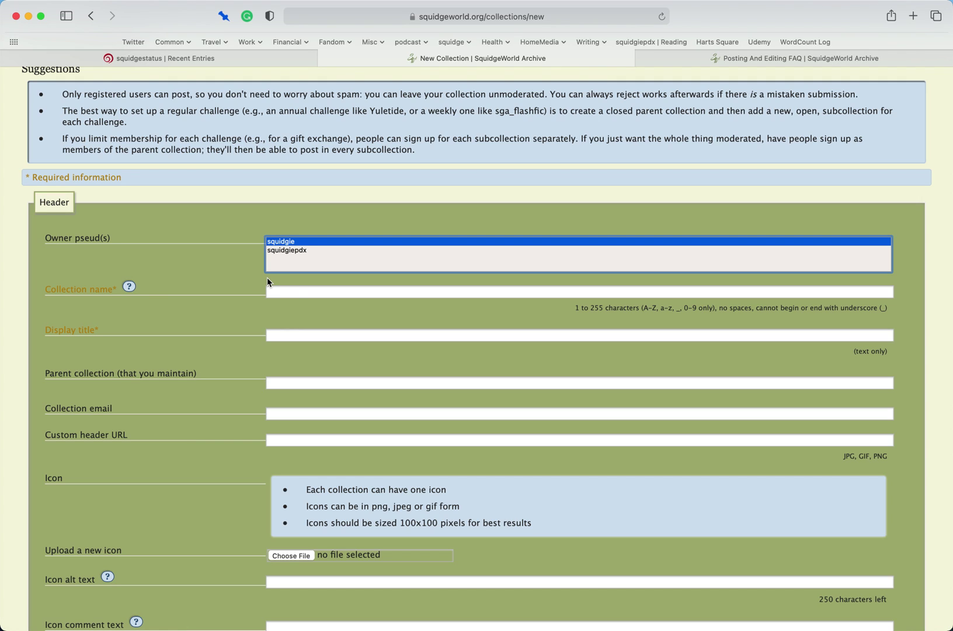
- Enter collection name gift_exchange_2020 and display title 'Squidgie Gift Exchange 2020'
{"action": "left_click", "coordinate": [298, 294]}
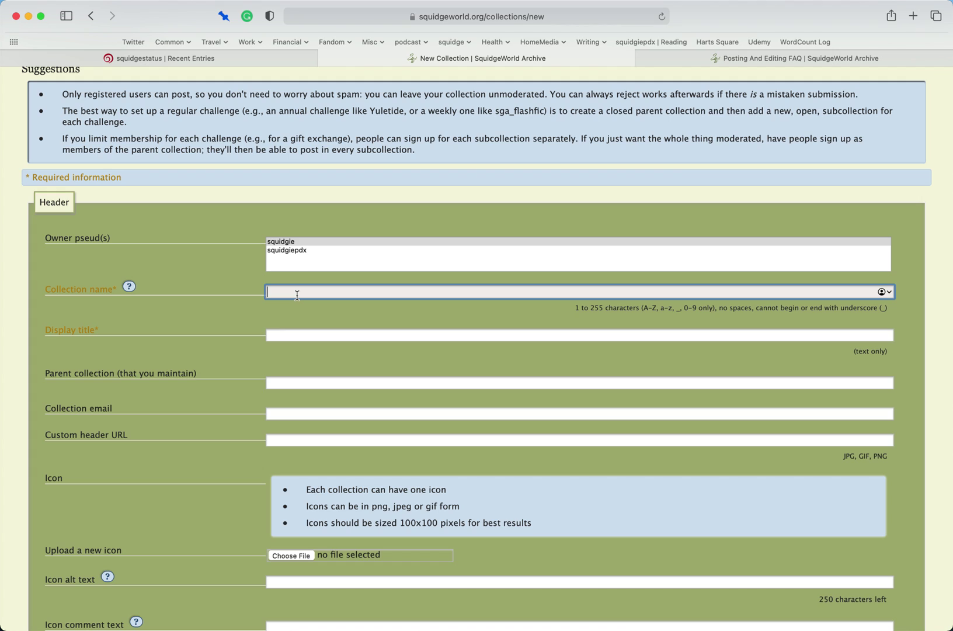
{"action": "type", "text": "gift_exchange_2020"}
{"action": "key", "text": "Tab"}
{"action": "type", "text": "Squidgie Gift Exchange 2020"}
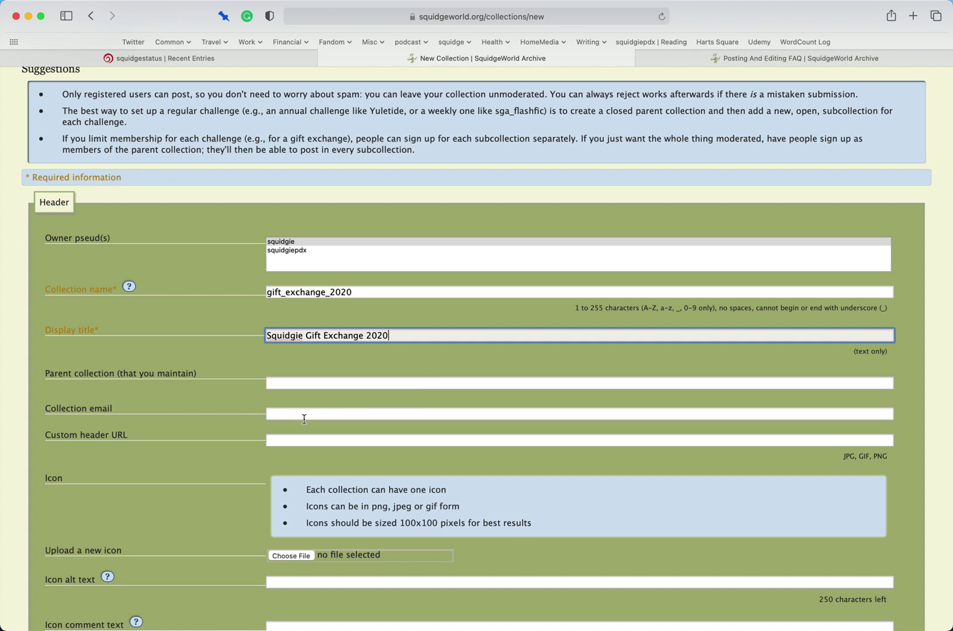
{"action": "scroll", "coordinate": [304, 419], "scroll_direction": "down", "scroll_amount": 3}
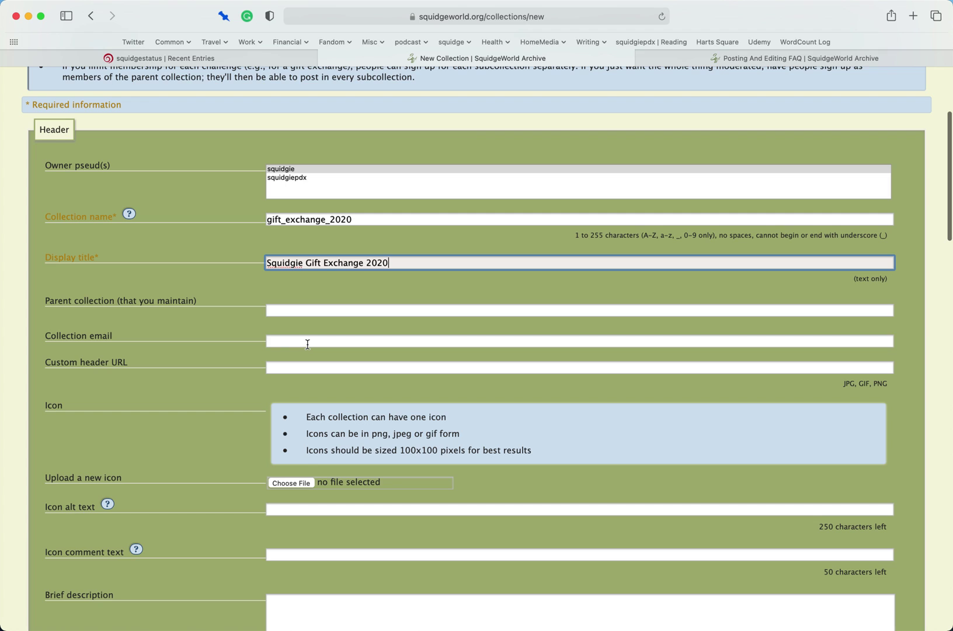
{"action": "left_click", "coordinate": [307, 344]}
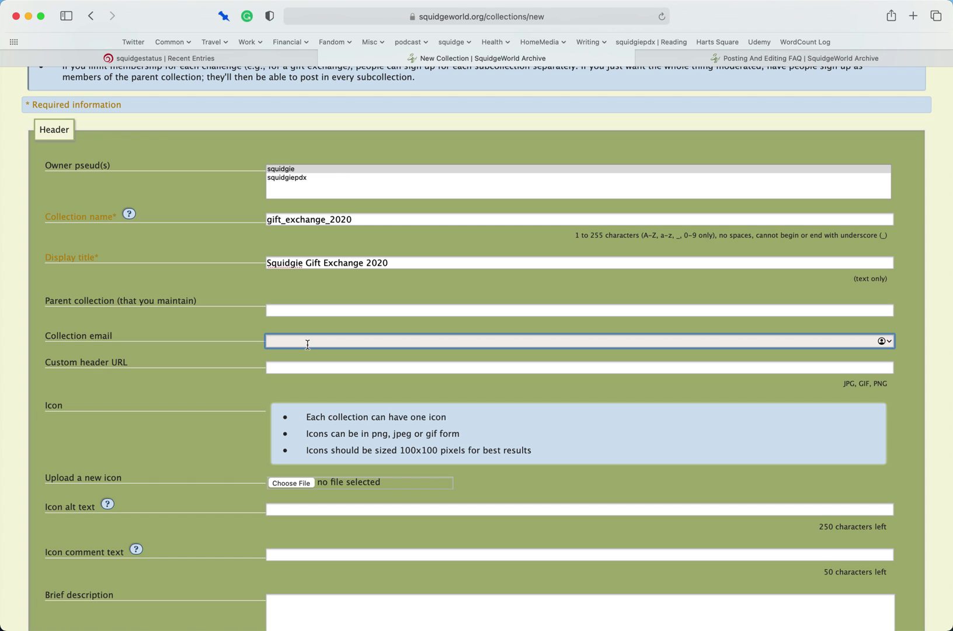
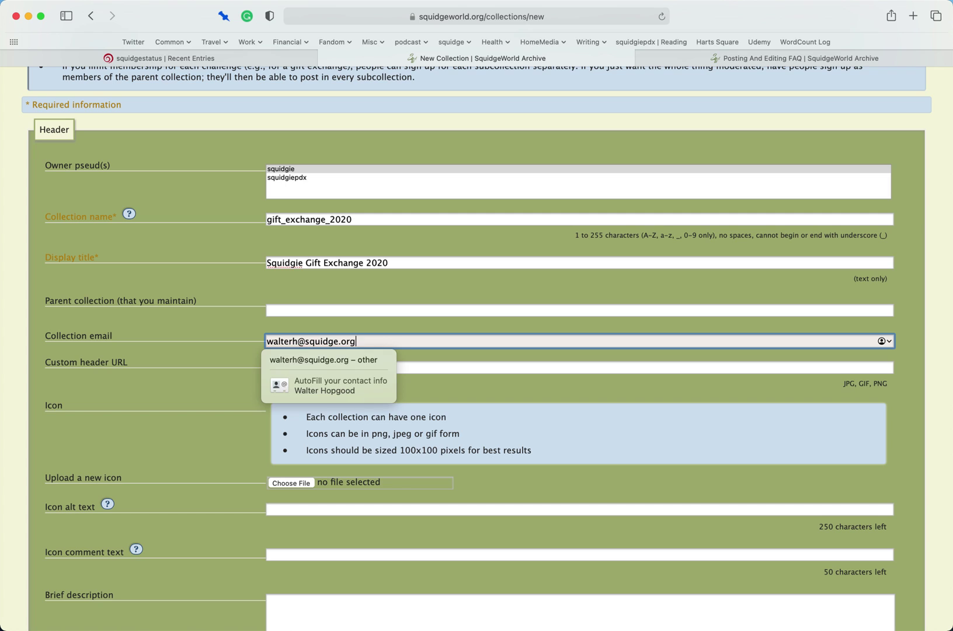
- Fill in the collection email and a brief description naming it the owner's 2020 gift exchange
{"action": "key", "text": "Tab"}
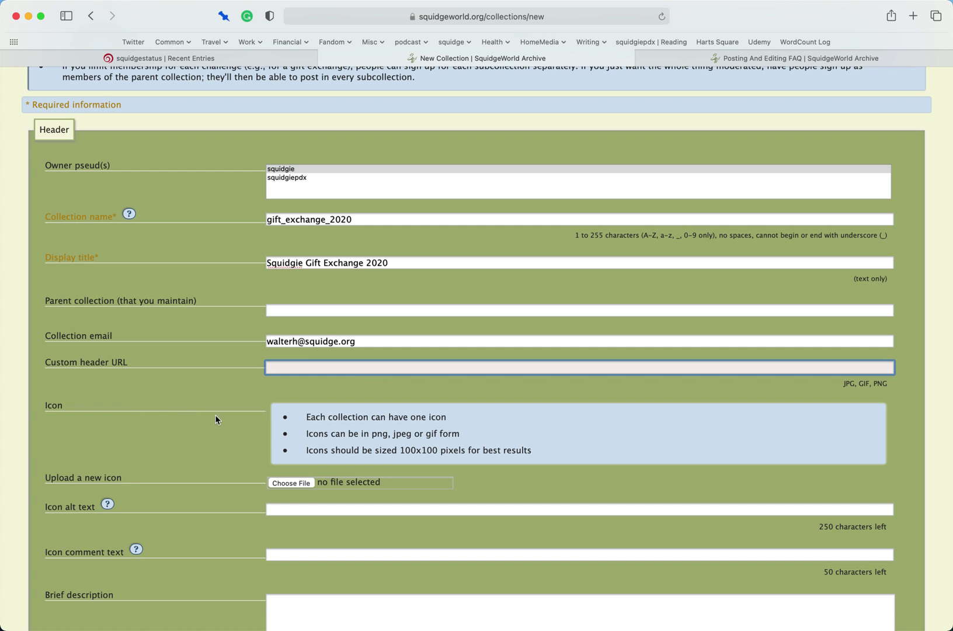
{"action": "scroll", "coordinate": [215, 416], "scroll_direction": "down", "scroll_amount": 5}
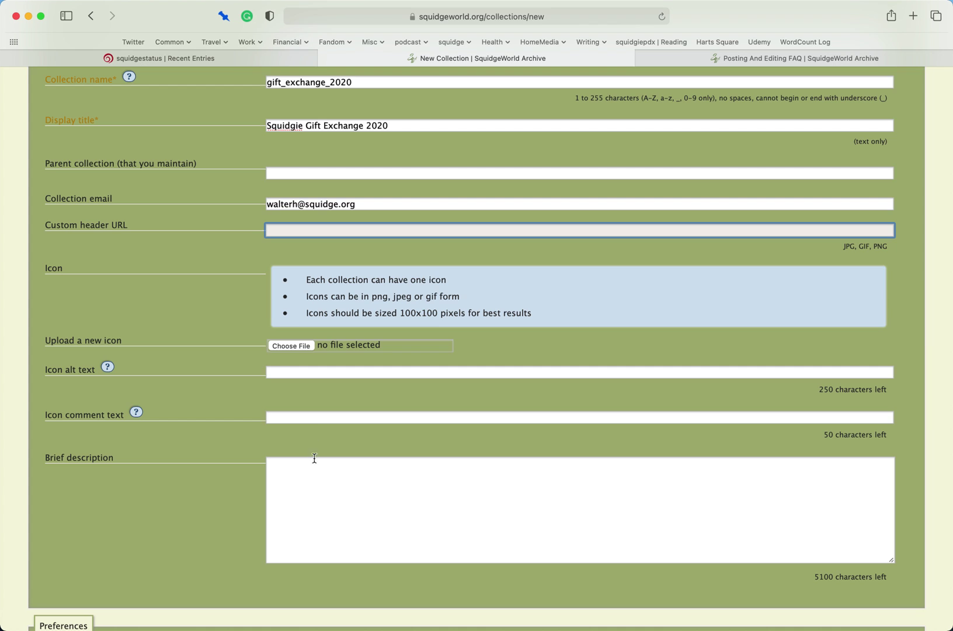
{"action": "left_click", "coordinate": [321, 490]}
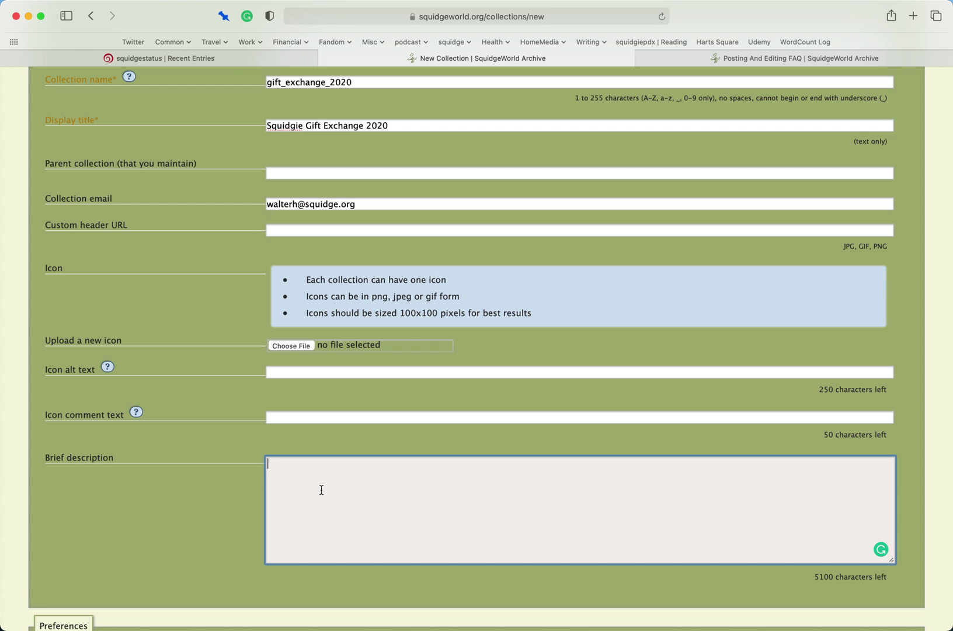
{"action": "type", "text": "This is Walter's Gift exchange for 2020"}
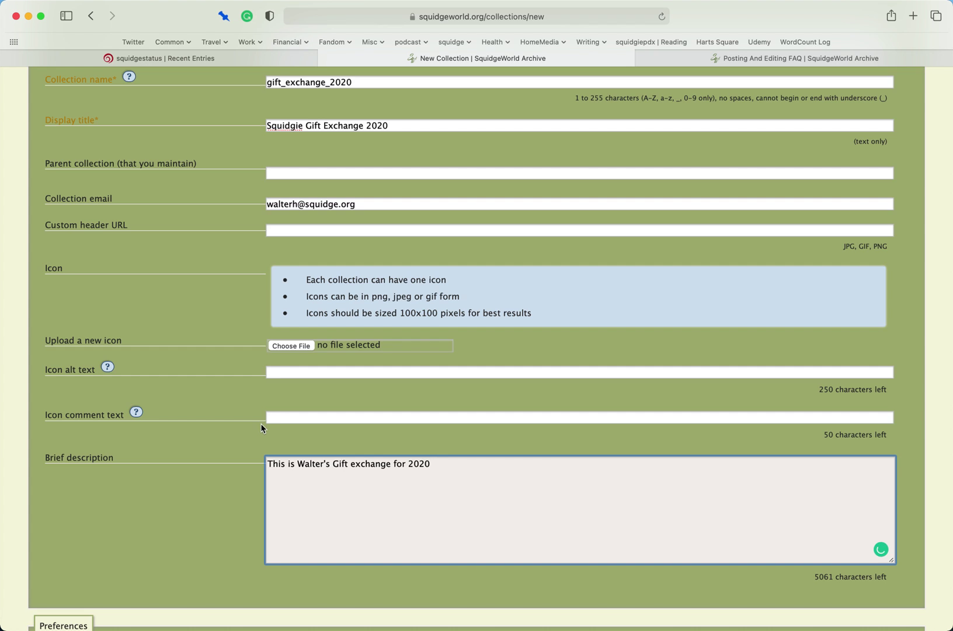
{"action": "scroll", "coordinate": [263, 427], "scroll_direction": "down", "scroll_amount": 5}
{"action": "scroll", "coordinate": [263, 428], "scroll_direction": "down", "scroll_amount": 3}
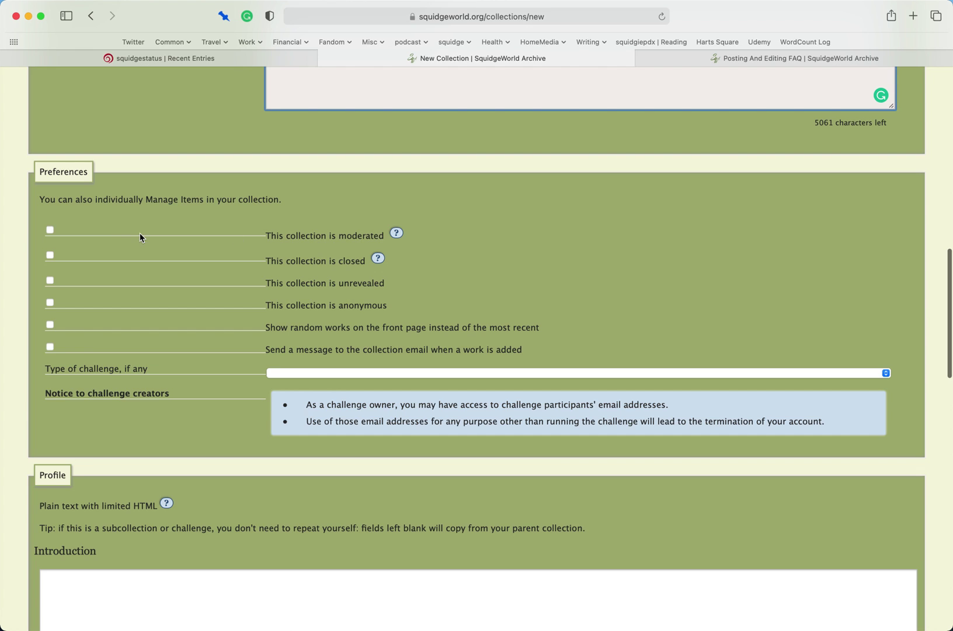
- Tick 'This collection is moderated' in Preferences
{"action": "left_click", "coordinate": [51, 230]}
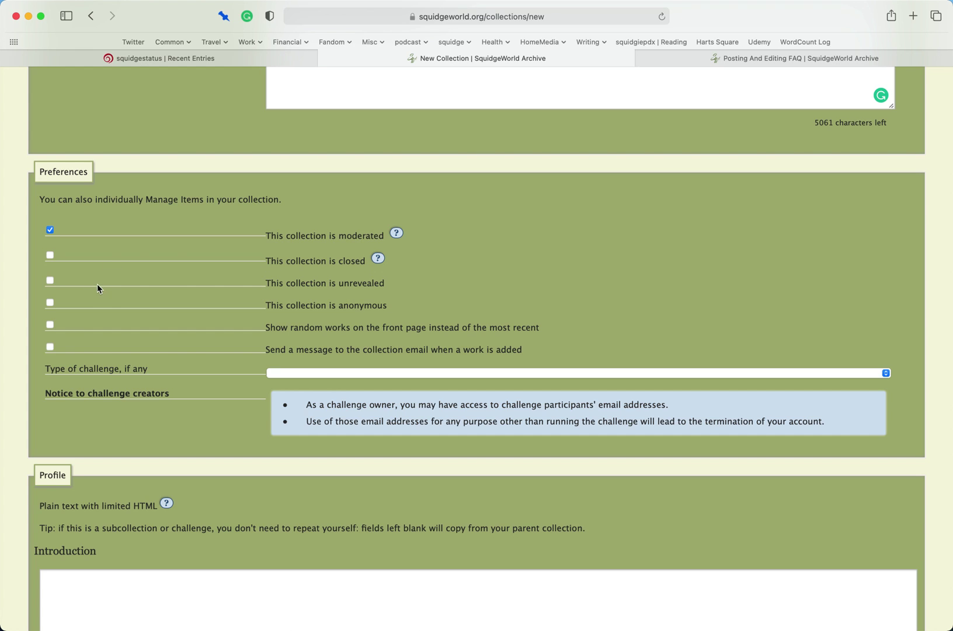
- Tick unrevealed, anonymous, show random works, and email-on-new-work in Preferences
{"action": "left_click", "coordinate": [310, 286]}
{"action": "left_click", "coordinate": [316, 310]}
{"action": "left_click", "coordinate": [292, 331]}
{"action": "left_click", "coordinate": [274, 351]}
{"action": "scroll", "coordinate": [274, 353], "scroll_direction": "up", "scroll_amount": 1}
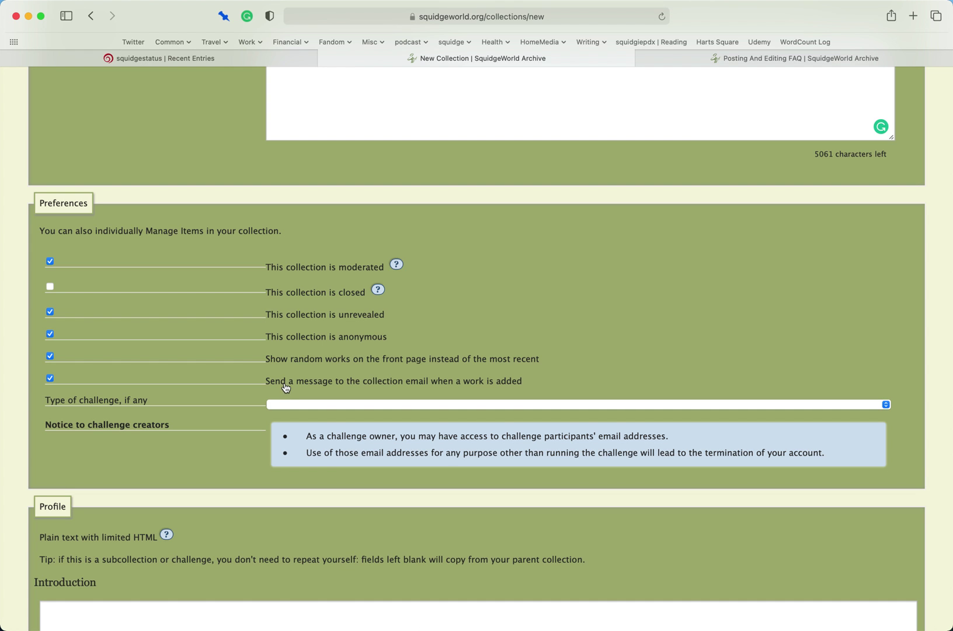
- Set 'Type of challenge, if any' to Gift Exchange
{"action": "scroll", "coordinate": [283, 387], "scroll_direction": "up", "scroll_amount": 4}
{"action": "scroll", "coordinate": [284, 387], "scroll_direction": "up", "scroll_amount": 5}
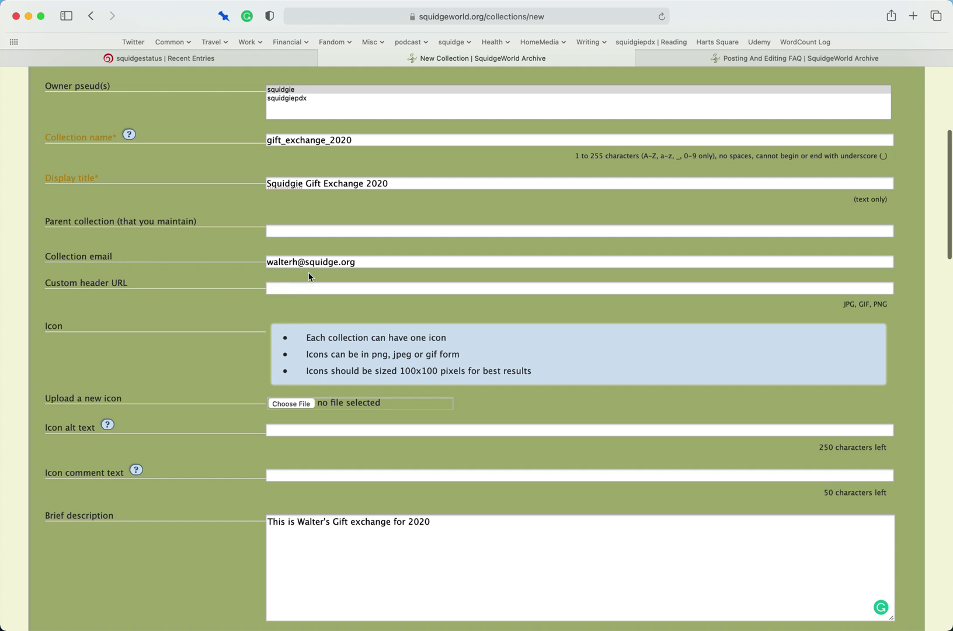
{"action": "scroll", "coordinate": [233, 403], "scroll_direction": "down", "scroll_amount": 10}
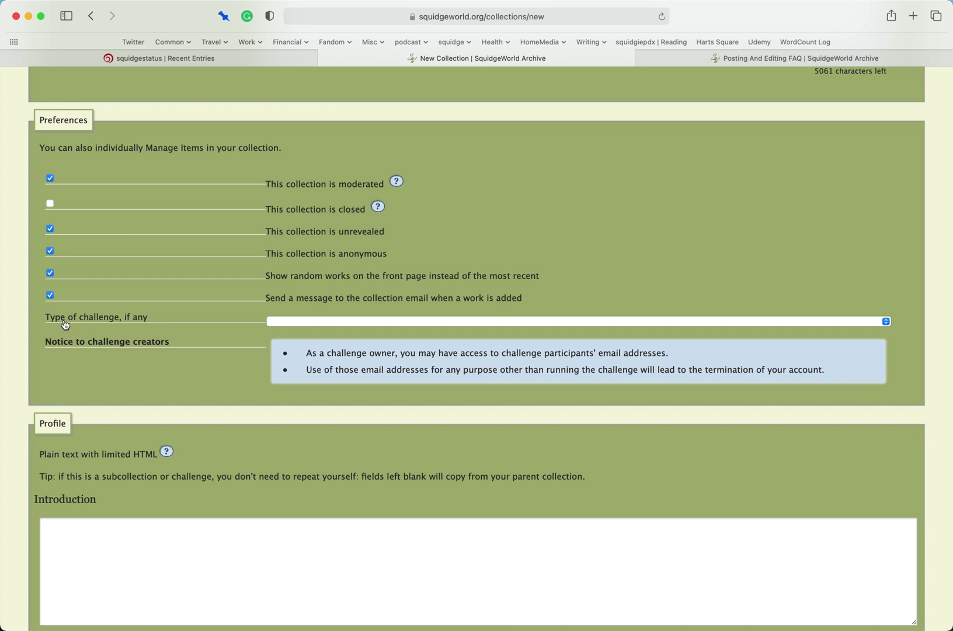
{"action": "left_click", "coordinate": [309, 322]}
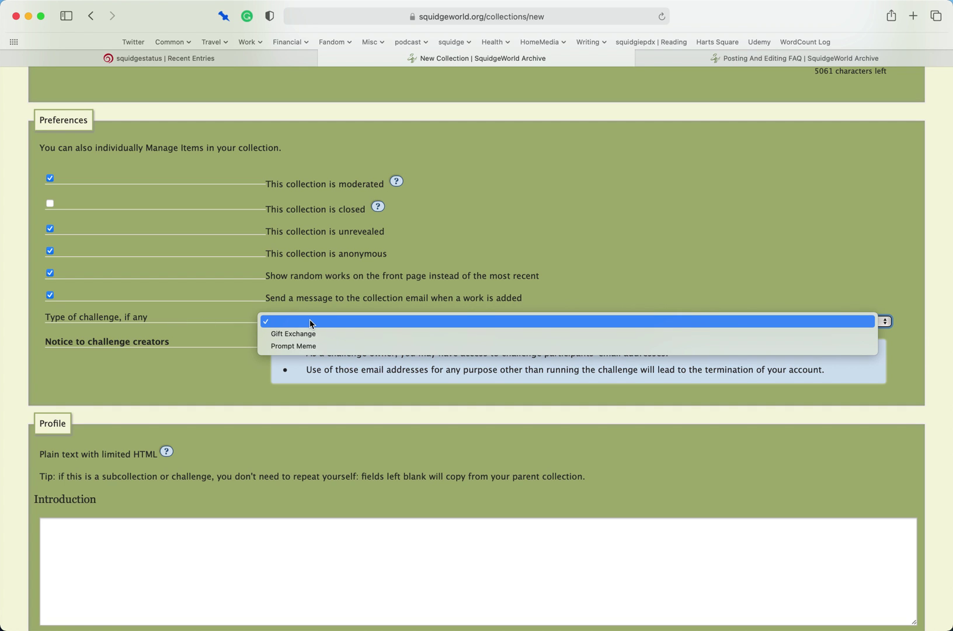
{"action": "left_click", "coordinate": [307, 334]}
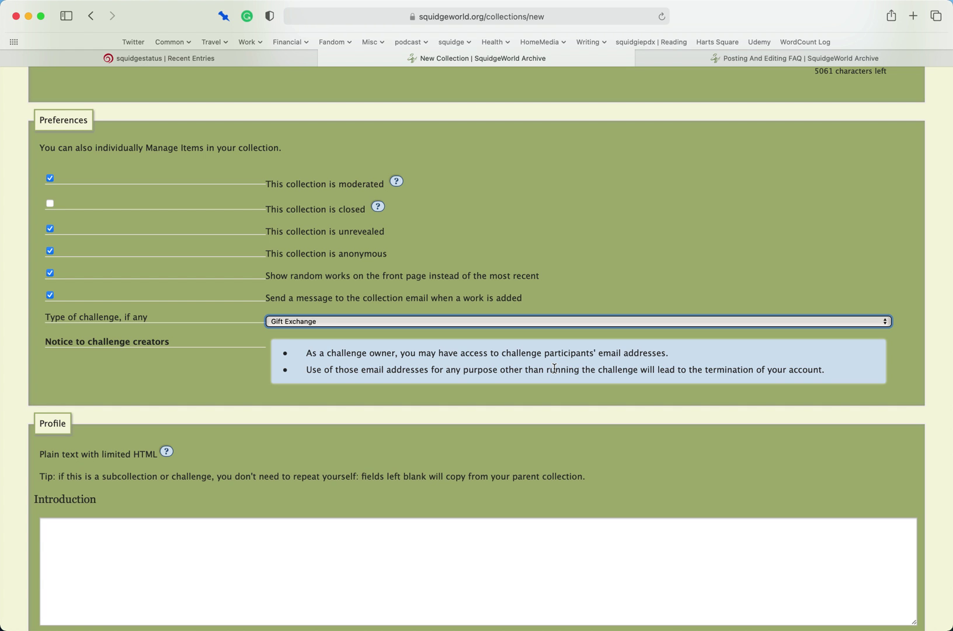
- Write an Introduction saying this is the gift exchange the organizer is putting up for 2020
{"action": "scroll", "coordinate": [554, 368], "scroll_direction": "down", "scroll_amount": 5}
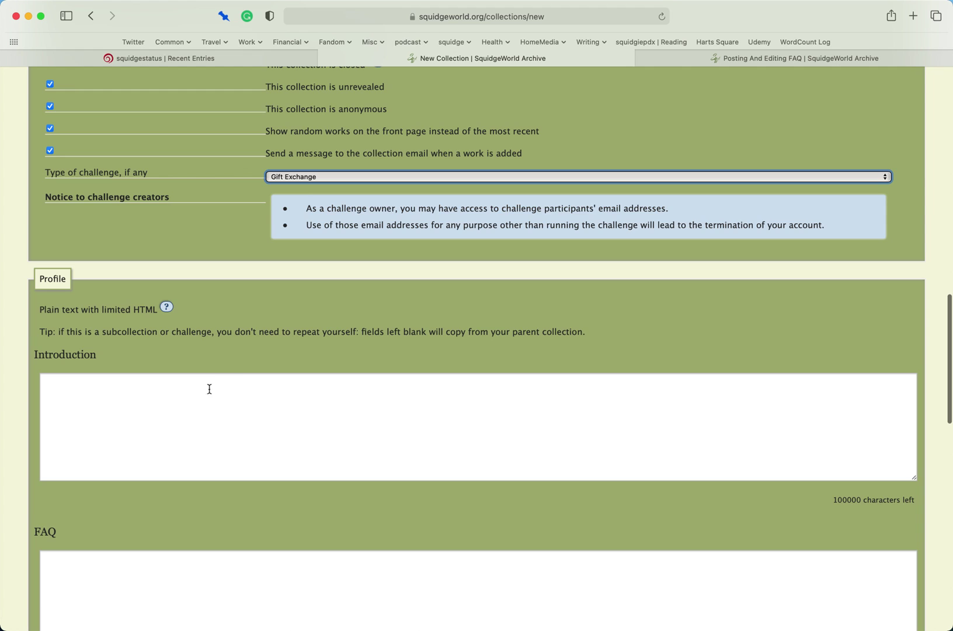
{"action": "scroll", "coordinate": [203, 391], "scroll_direction": "down", "scroll_amount": 3}
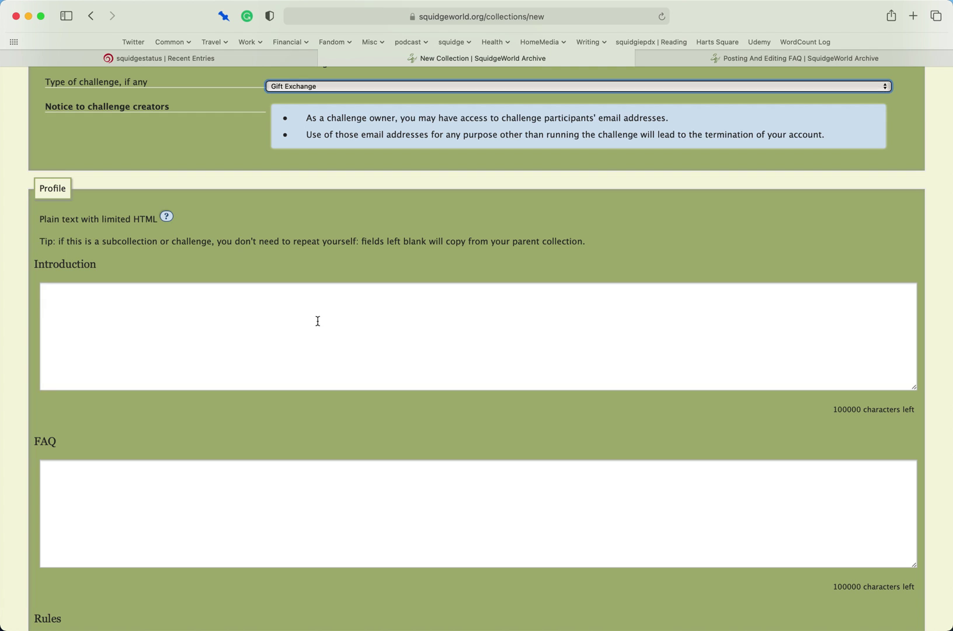
{"action": "left_click", "coordinate": [318, 321]}
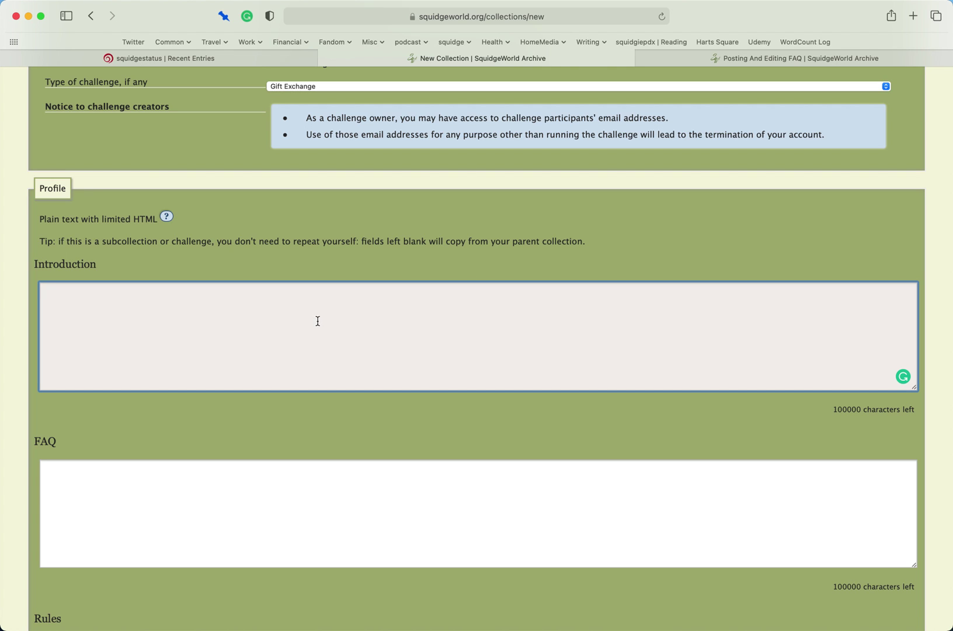
{"action": "type", "text": "This is the gift exchange that Walter is putting up for 2020"}
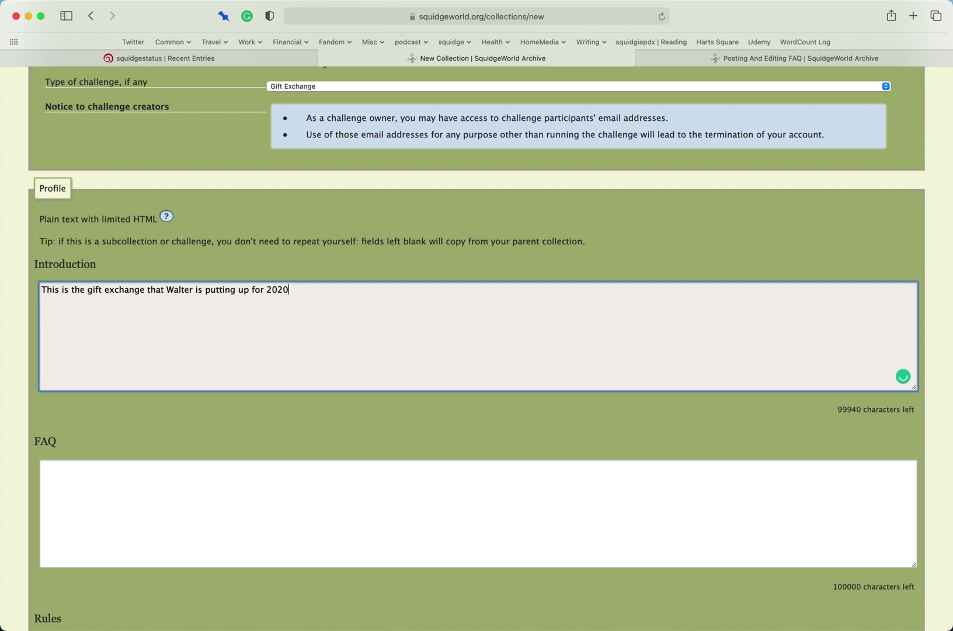
{"action": "scroll", "coordinate": [470, 429], "scroll_direction": "down", "scroll_amount": 2}
- Write an FAQ 'Gift guidance:' list: stories minimum 1,000 words, podfic 5 minutes, artwork 500x500
{"action": "left_click", "coordinate": [470, 425]}
{"action": "type", "text": "Gift guidance:"}
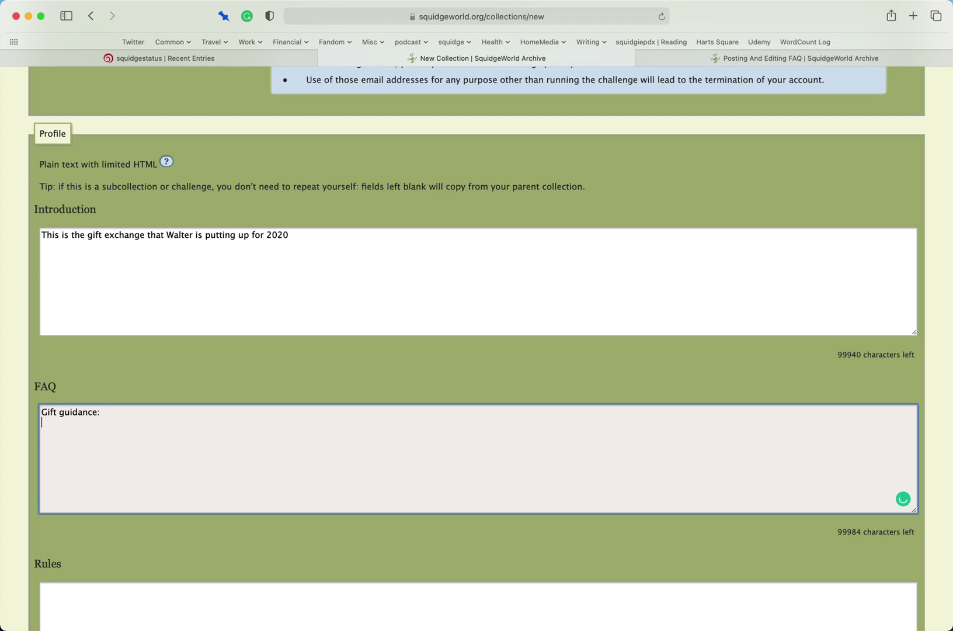
{"action": "type", "text": "* Stories must be mini"}
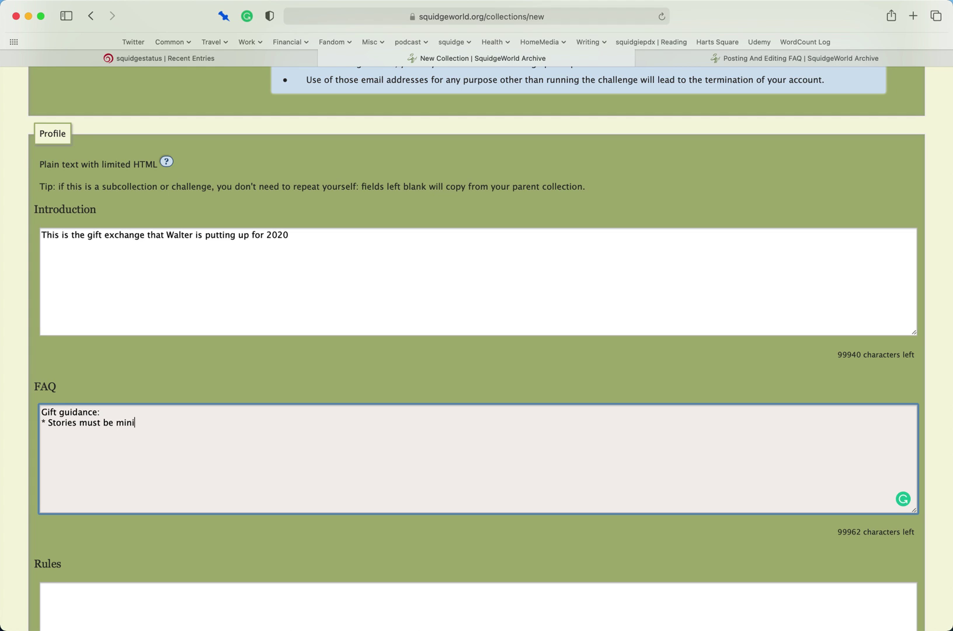
{"action": "type", "text": "mum 1,000 words"}
{"action": "key", "text": "Return"}
{"action": "type", "text": "* P"}
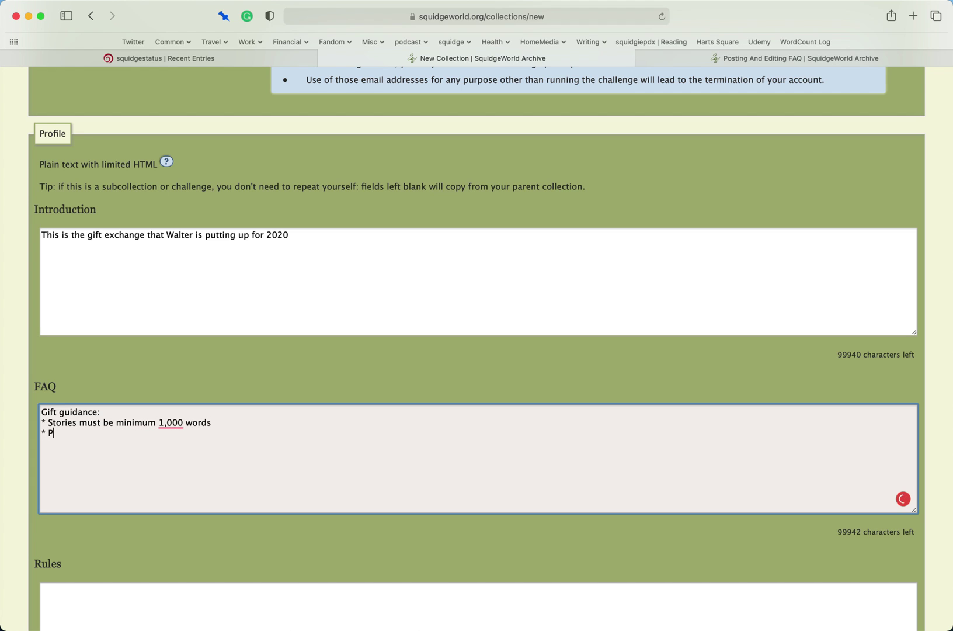
{"action": "type", "text": "odfic must be minimum "}
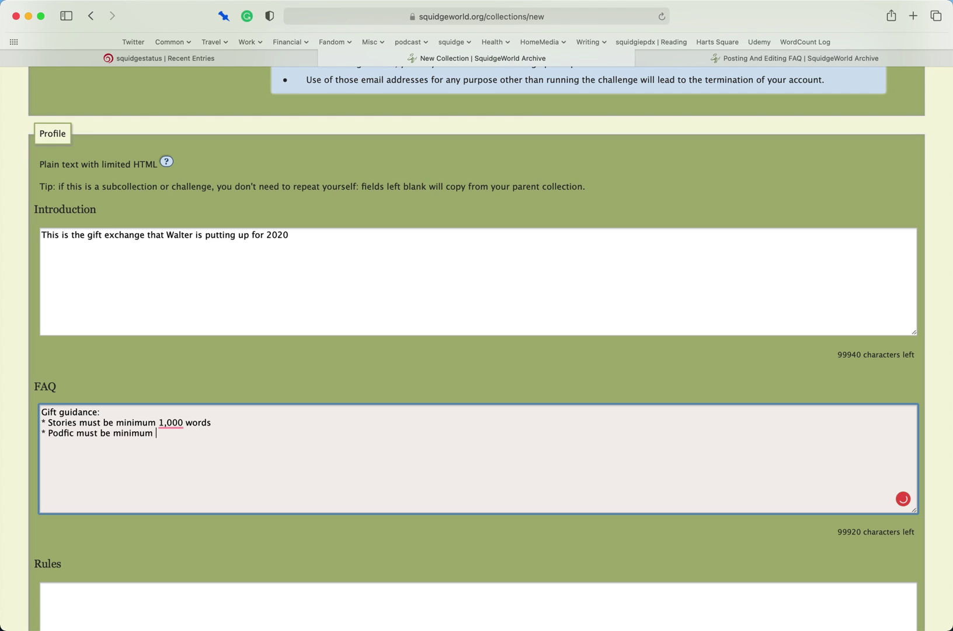
{"action": "type", "text": "5 minutes long "}
{"action": "type", "text": "* Artwor"}
{"action": "type", "text": "k must be"}
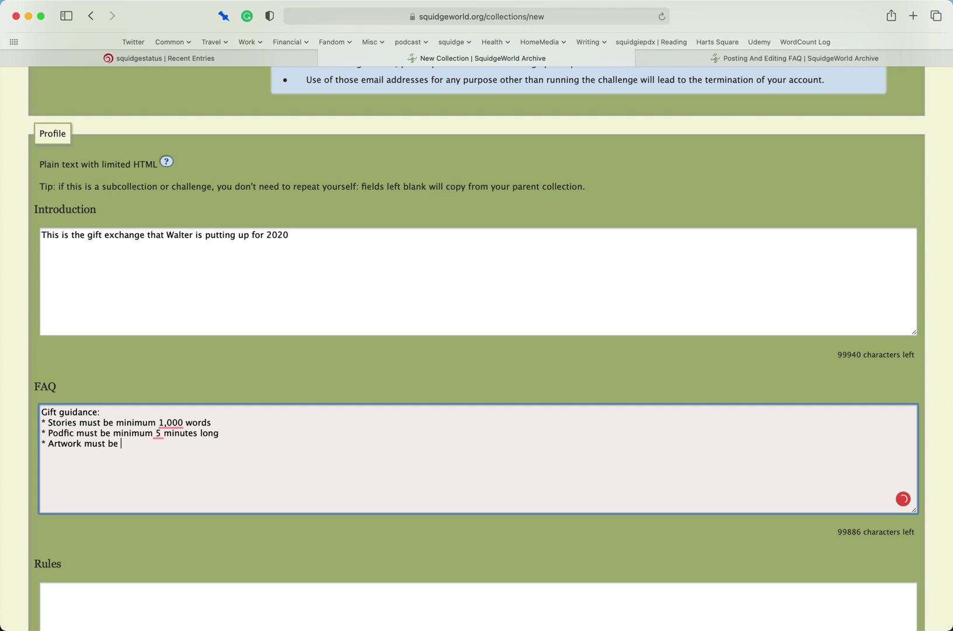
{"action": "type", "text": "500x500"}
- Enter the rules '1. Don't be a dick' and '2. Do not ask if you can spam other people with sales ads'
{"action": "scroll", "coordinate": [267, 447], "scroll_direction": "down", "scroll_amount": 5}
{"action": "left_click", "coordinate": [215, 429]}
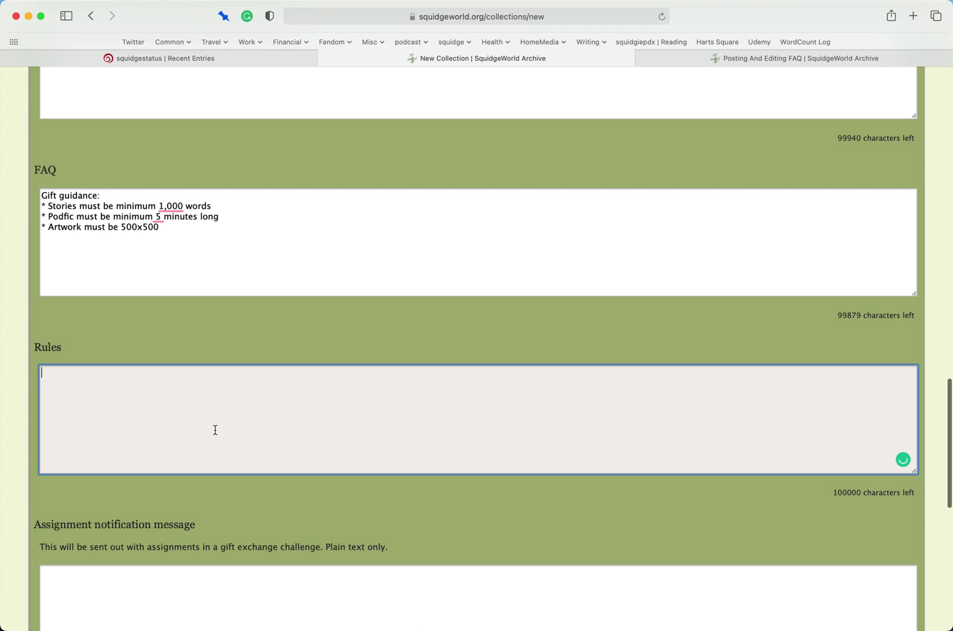
{"action": "type", "text": "1. Don't be a dik"}
{"action": "key", "text": "Return"}
{"action": "type", "text": "2"}
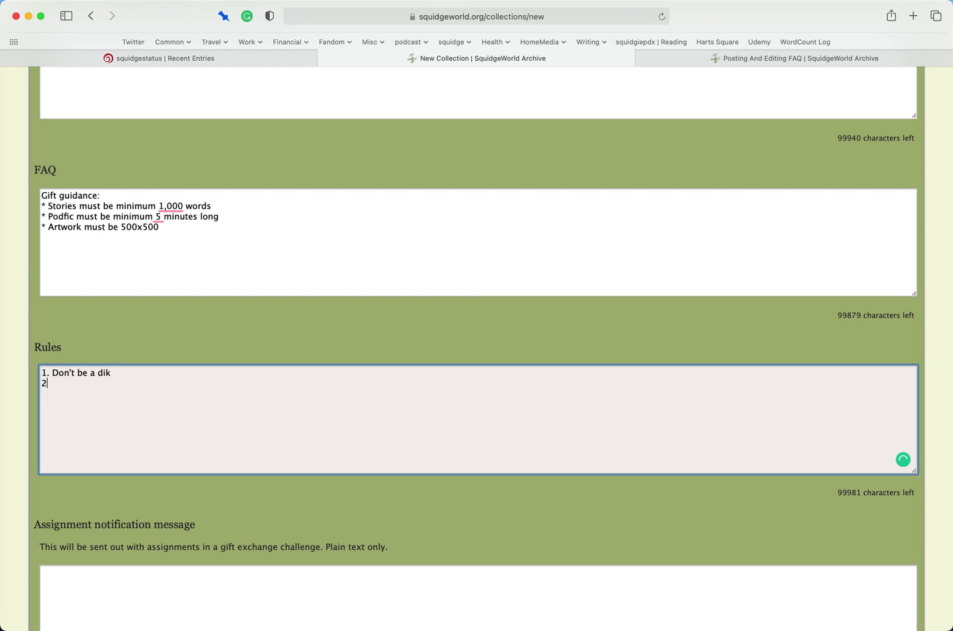
{"action": "key", "text": "BackSpace"}
{"action": "key", "text": "BackSpace"}
{"action": "key", "text": "BackSpace"}
{"action": "type", "text": "ck"}
{"action": "key", "text": "Return"}
{"action": "type", "text": "2. Do not ask if you can spam other people with sales ads"}
{"action": "key", "text": "Return"}
{"action": "type", "text": "2."}
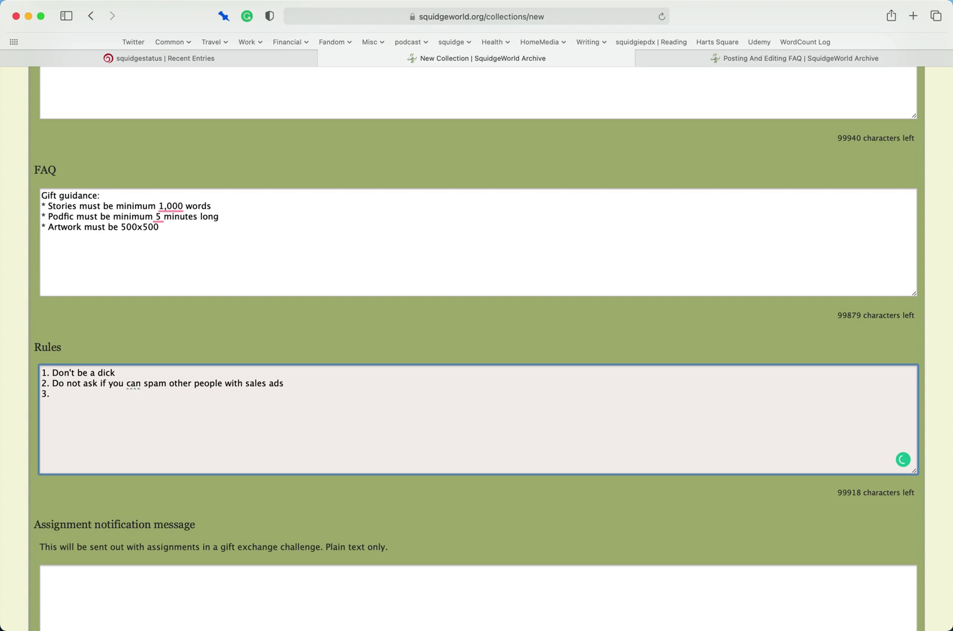
{"action": "key", "text": "BackSpace"}
{"action": "key", "text": "BackSpace"}
{"action": "key", "text": "BackSpace"}
{"action": "scroll", "coordinate": [315, 367], "scroll_direction": "down", "scroll_amount": 5}
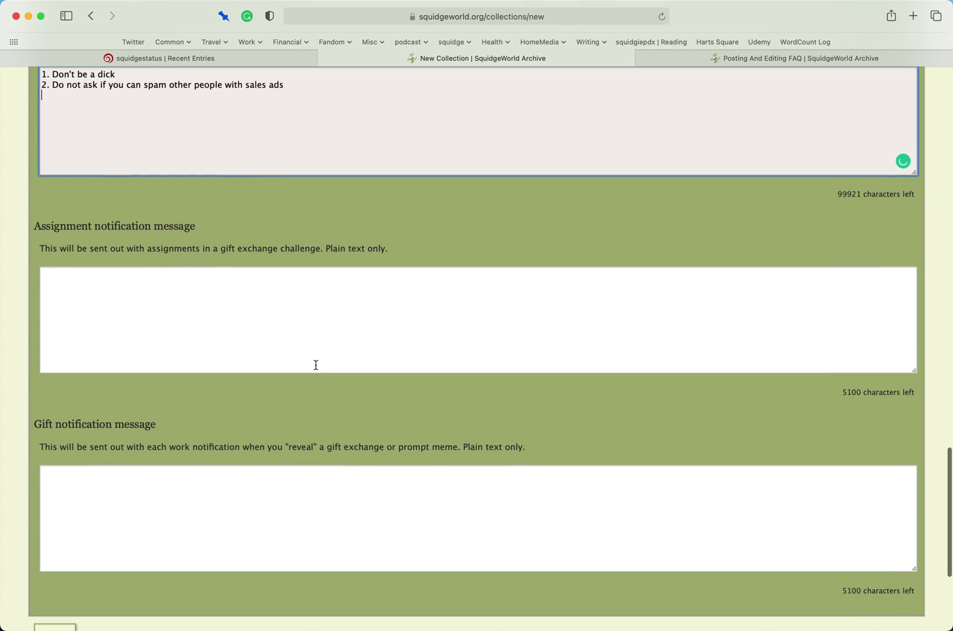
- Write the assignment notification: 'greetings!' then the Squidgie's 2020 Gift exchange assignment announcement
{"action": "left_click", "coordinate": [309, 353]}
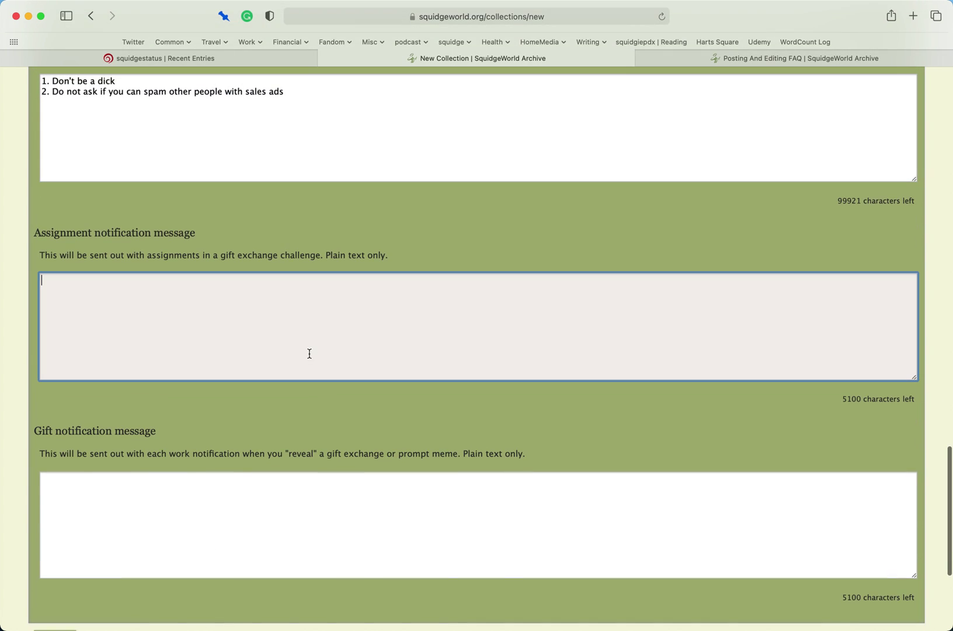
{"action": "type", "text": "f"}
{"action": "key", "text": "BackSpace"}
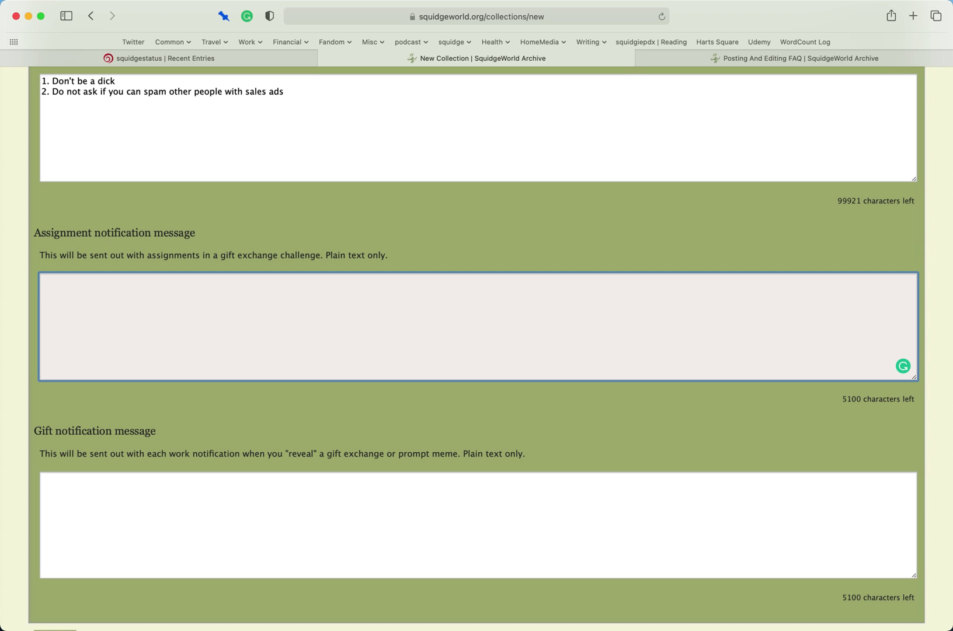
{"action": "type", "text": "greetings!"}
{"action": "key", "text": "Return"}
{"action": "key", "text": "Return"}
{"action": "type", "text": "You have been assign"}
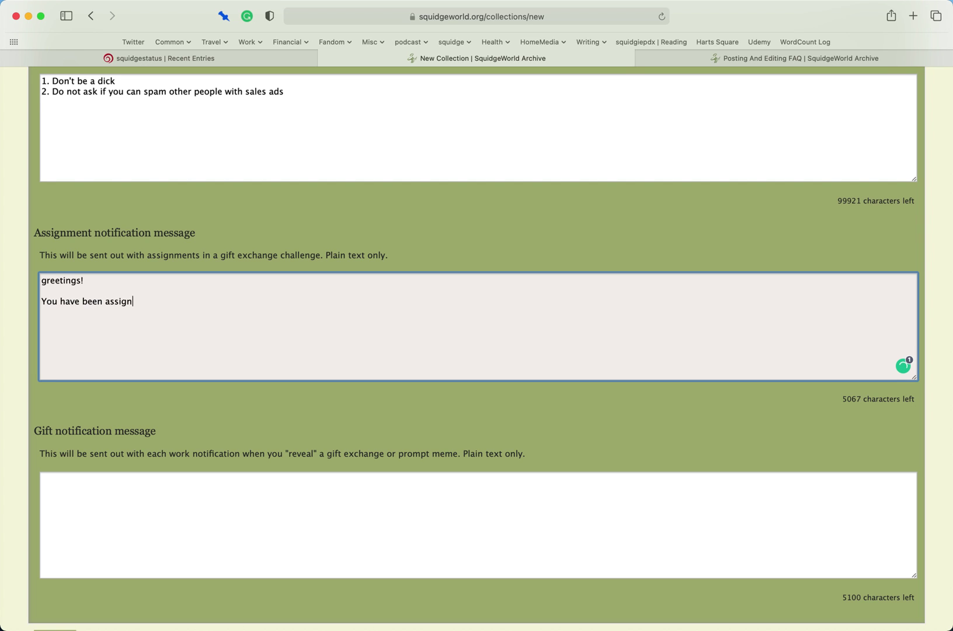
{"action": "type", "text": "ed a gift exchange task for the"}
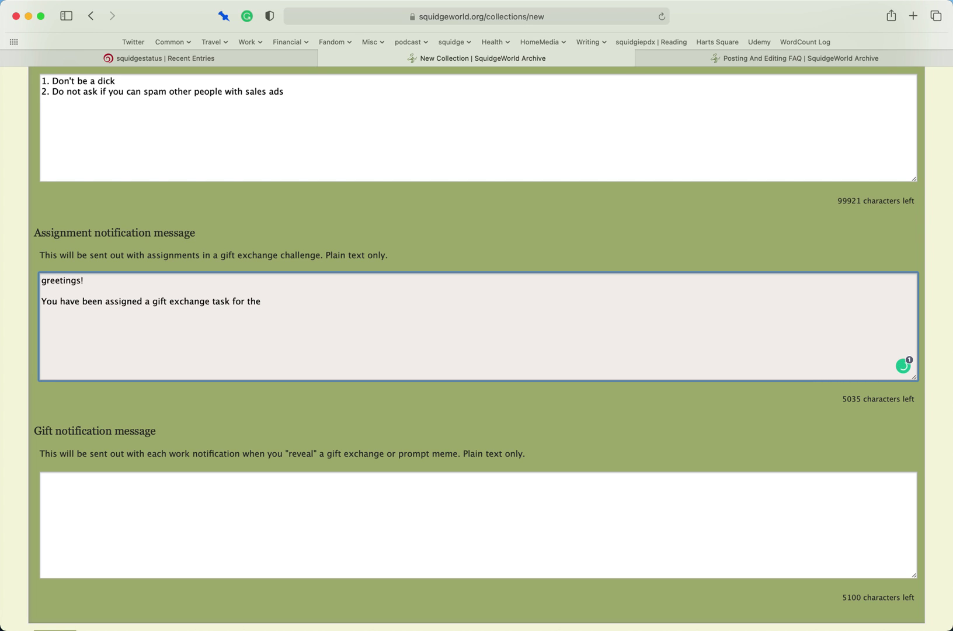
{"action": "key", "text": "BackSpace"}
{"action": "key", "text": "BackSpace"}
{"action": "type", "text": "Squidgie's 2020 Gift ex"}
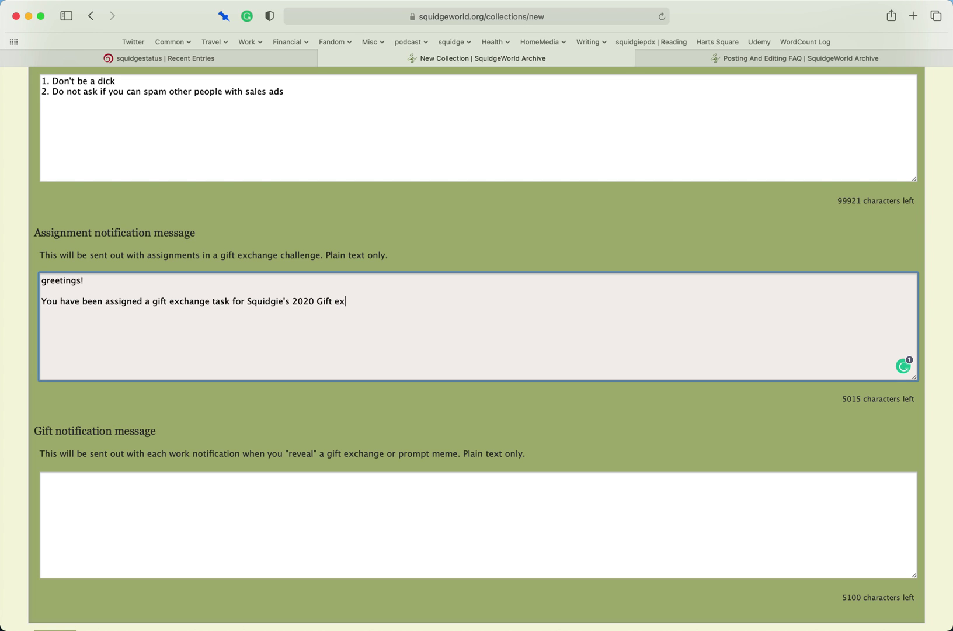
{"action": "type", "text": "change. Here are the details:"}
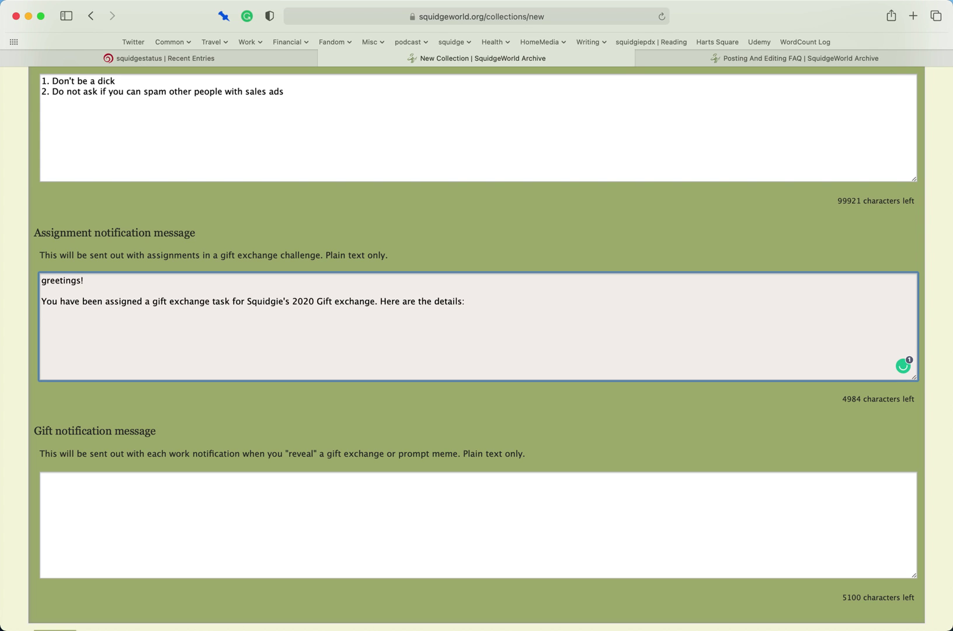
- Write the gift notification: 'Greetings!' then 'You have just been given a gift on SquidgeWorld for Squidgie's 2020 Gift exchange'
{"action": "scroll", "coordinate": [383, 312], "scroll_direction": "down", "scroll_amount": 5}
{"action": "left_click", "coordinate": [353, 307]}
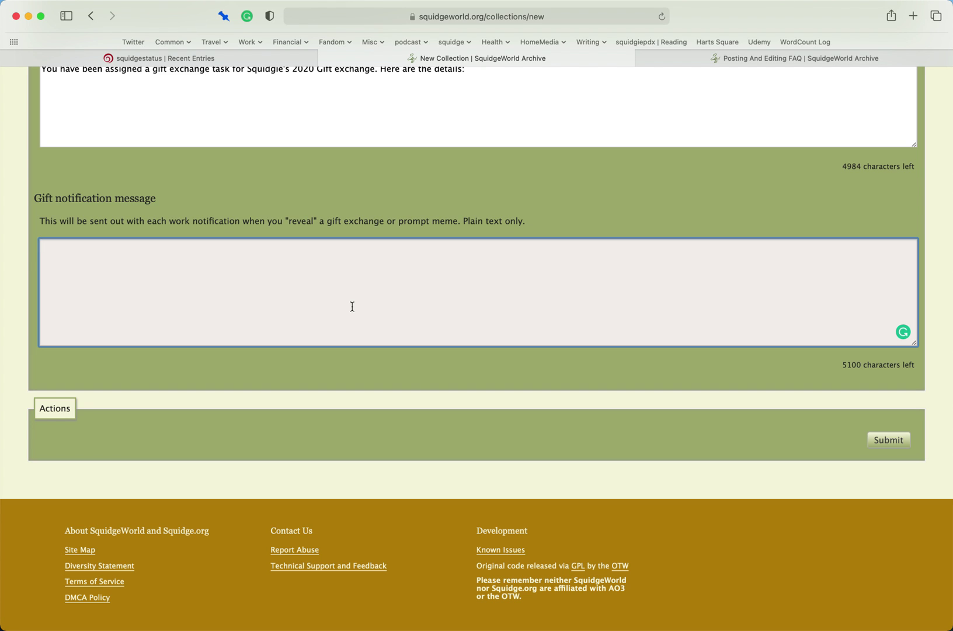
{"action": "type", "text": "Greetings!"}
{"action": "key", "text": "Return"}
{"action": "key", "text": "Return"}
{"action": "type", "text": "You have just been given a"}
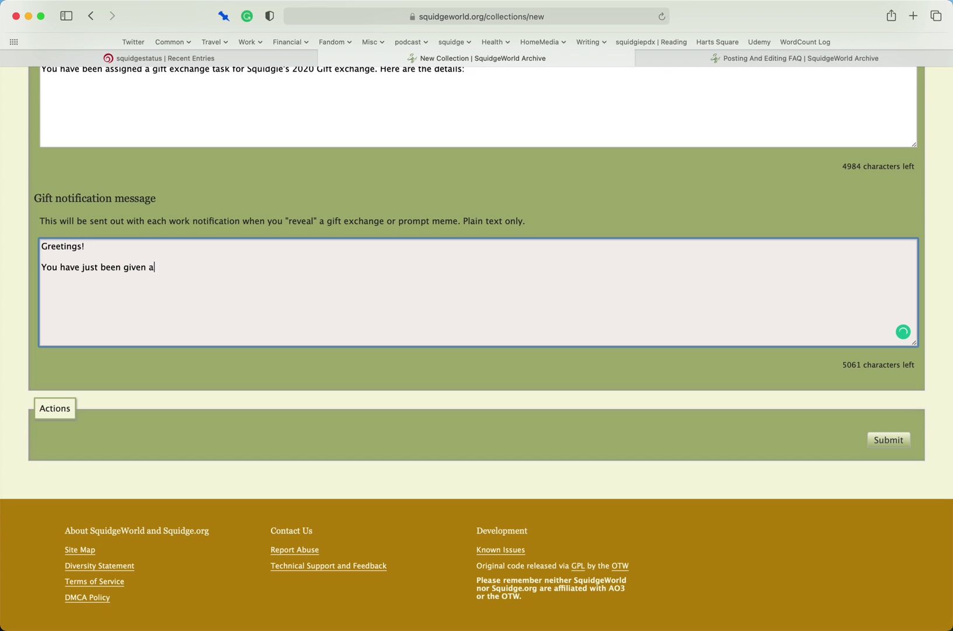
{"action": "type", "text": " gift on SquidgeWorld for M"}
{"action": "key", "text": "BackSpace"}
{"action": "type", "text": "Squidgie's "}
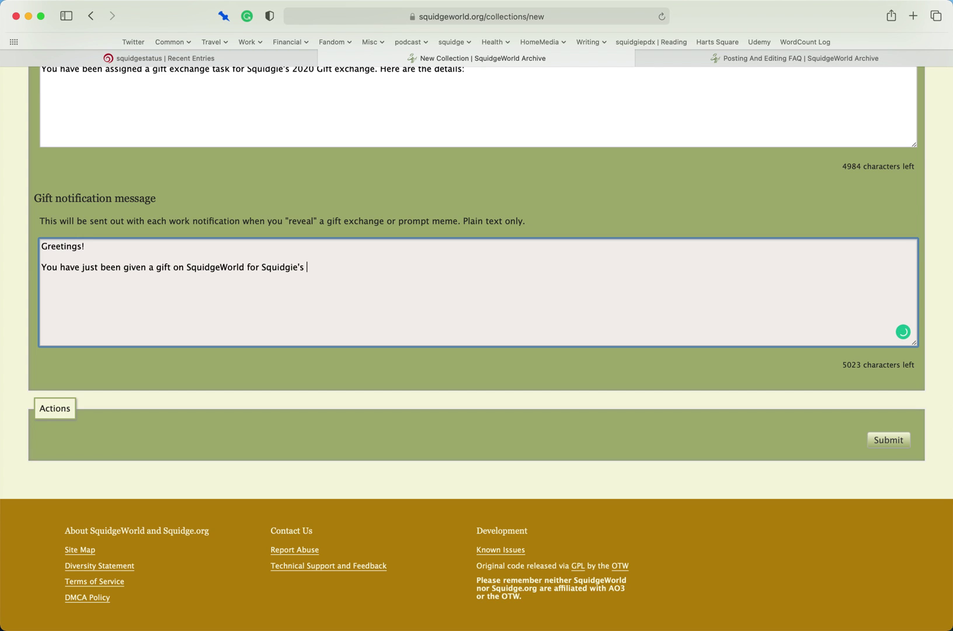
{"action": "type", "text": "2020 Gift exchange"}
- Submit the collection with all the entered details
{"action": "left_click", "coordinate": [893, 441]}
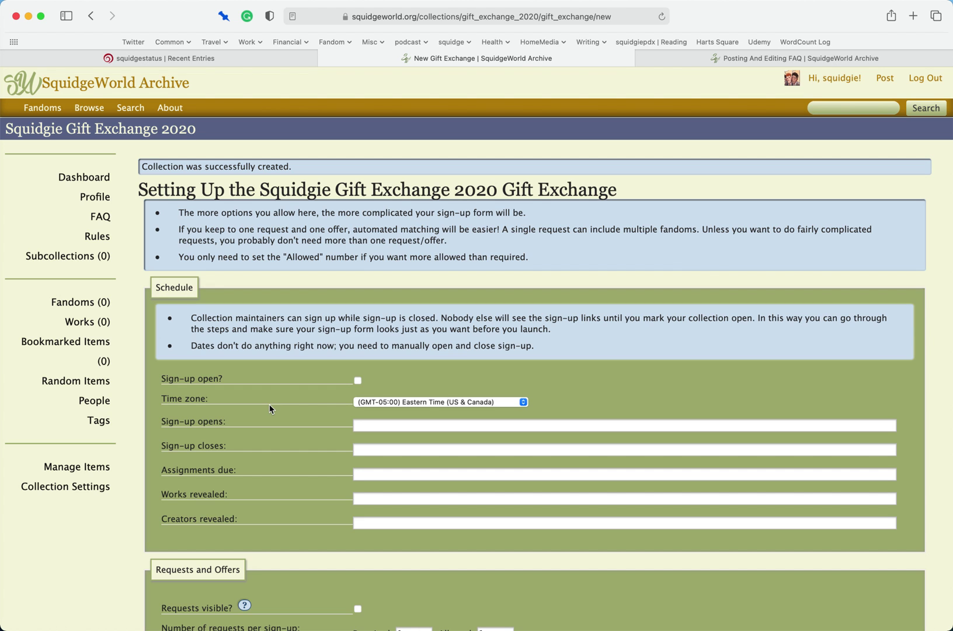
{"action": "scroll", "coordinate": [254, 414], "scroll_direction": "down", "scroll_amount": 5}
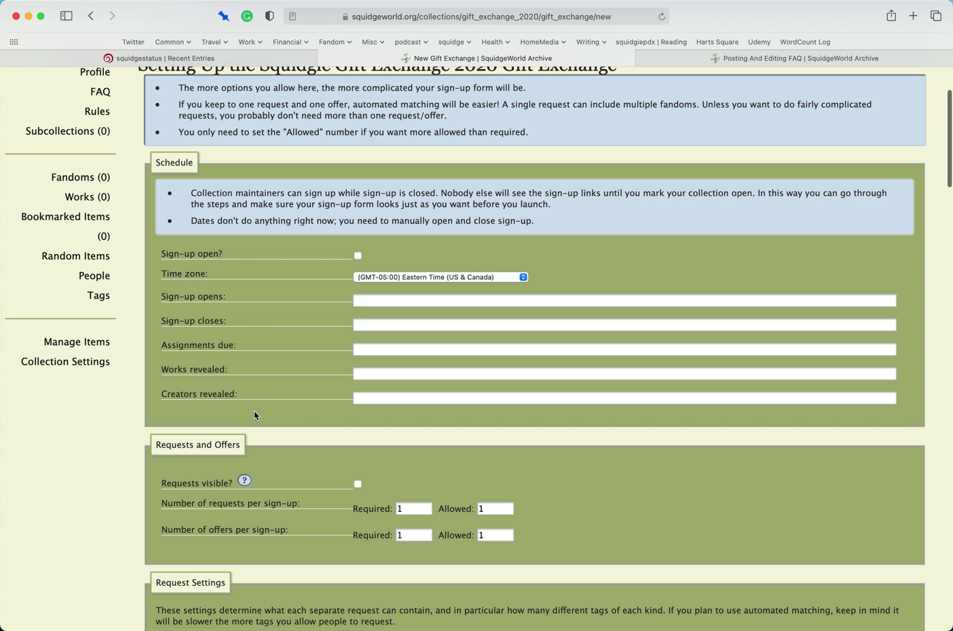
{"action": "scroll", "coordinate": [254, 410], "scroll_direction": "up", "scroll_amount": 1}
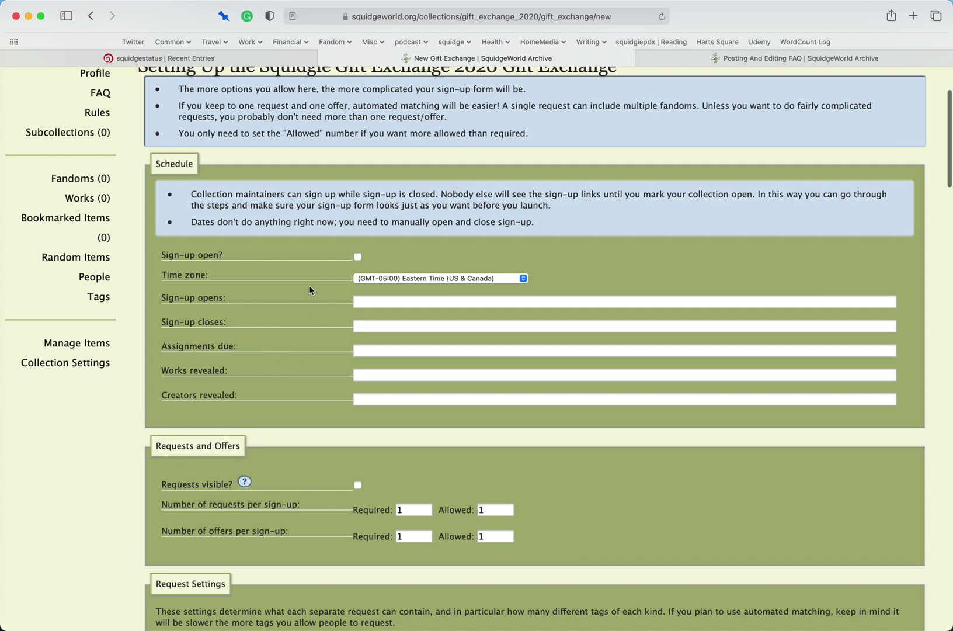
- Mark sign-up as open and set the time zone to Pacific Time (US & Canada)
{"action": "left_click", "coordinate": [358, 260]}
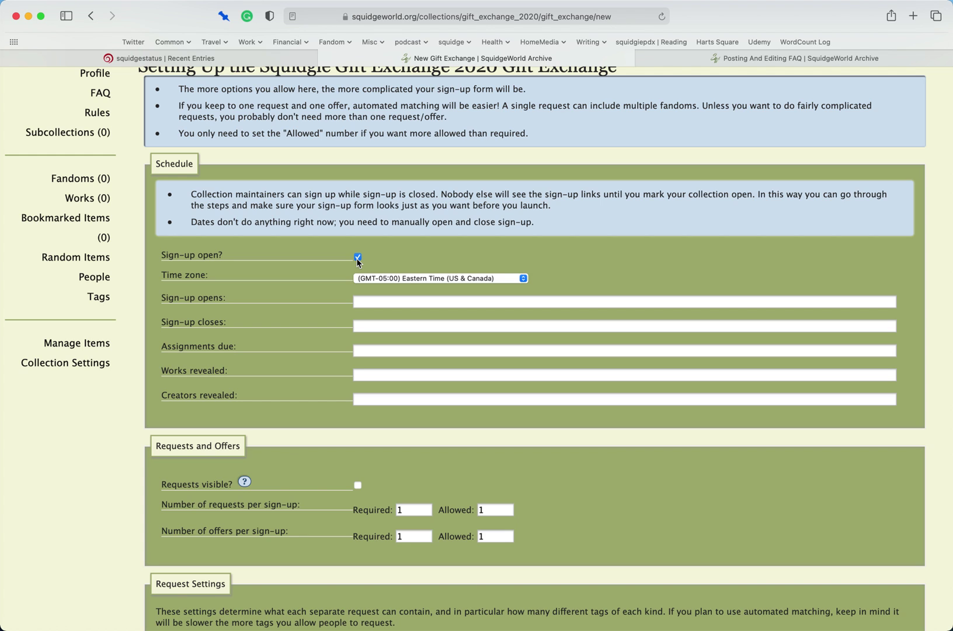
{"action": "left_click", "coordinate": [461, 279]}
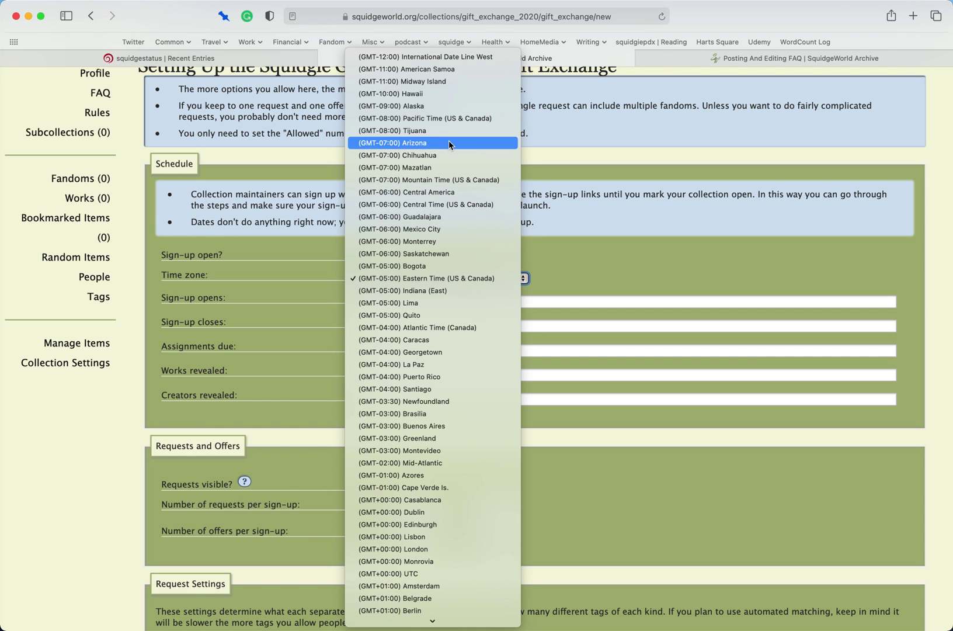
{"action": "left_click", "coordinate": [457, 119]}
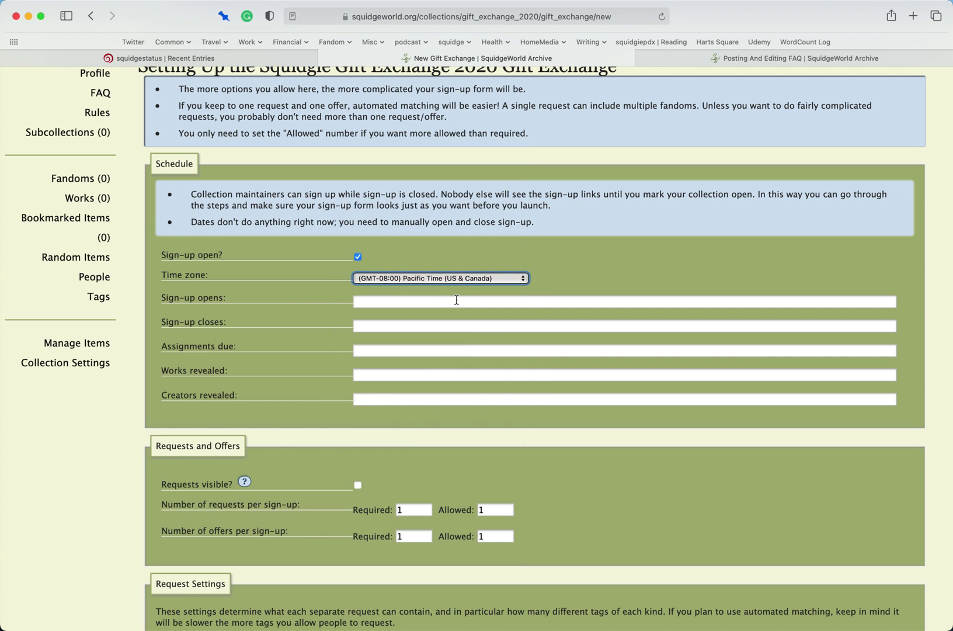
{"action": "left_click", "coordinate": [456, 299]}
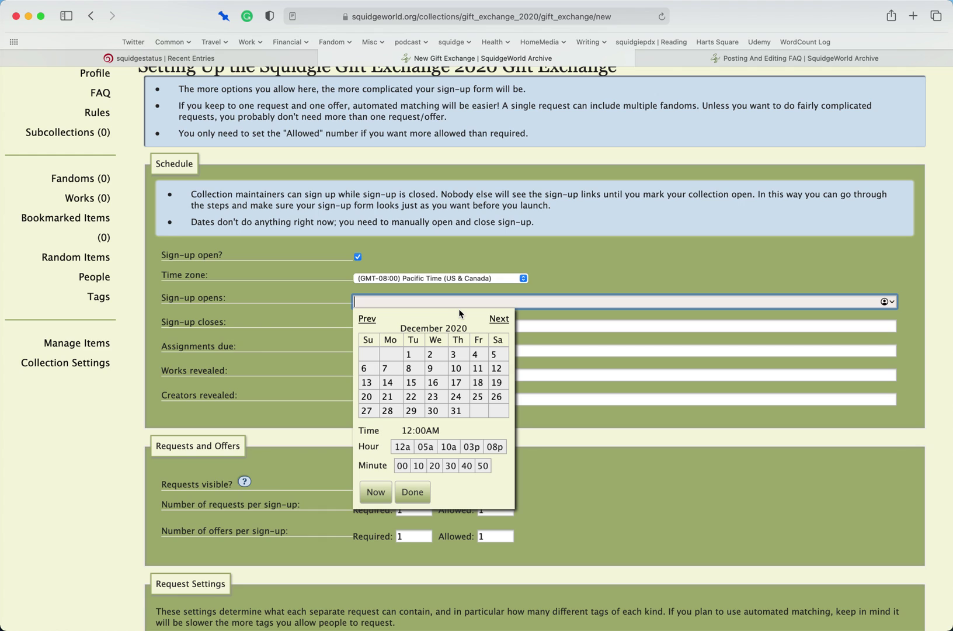
{"action": "left_click", "coordinate": [477, 357]}
{"action": "left_click", "coordinate": [613, 315]}
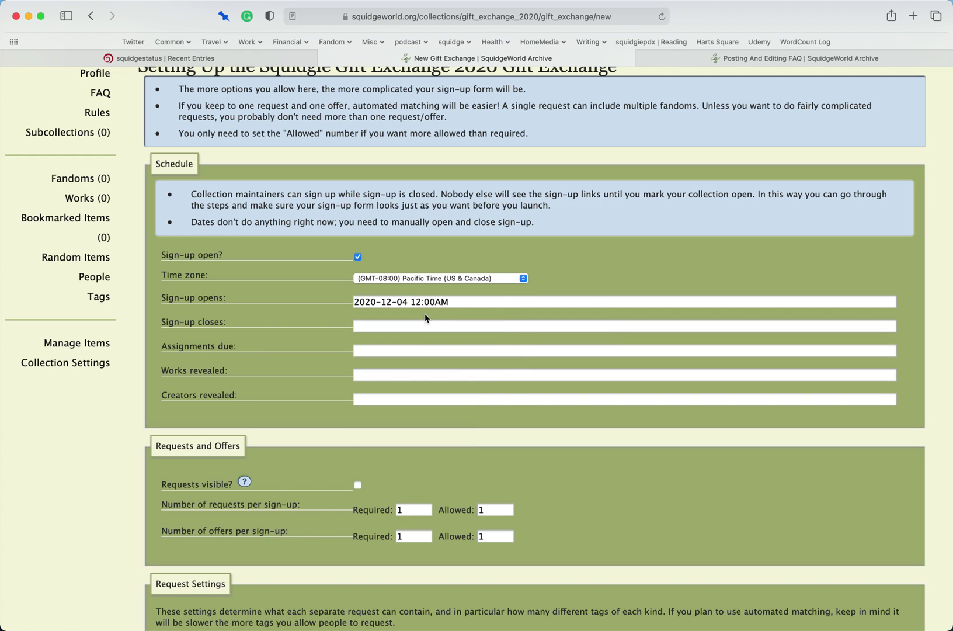
{"action": "left_click", "coordinate": [416, 325]}
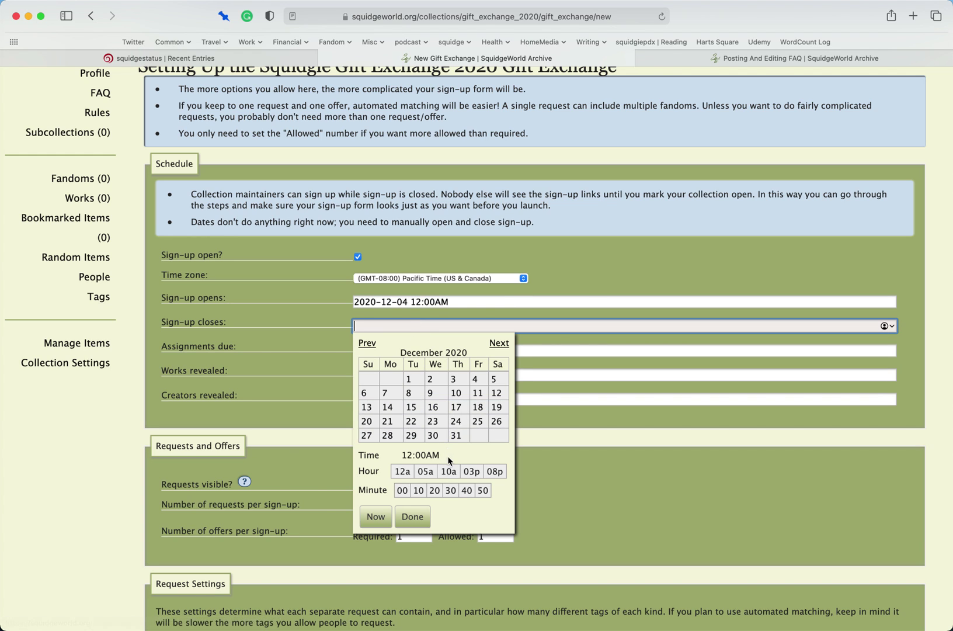
{"action": "left_click", "coordinate": [390, 397]}
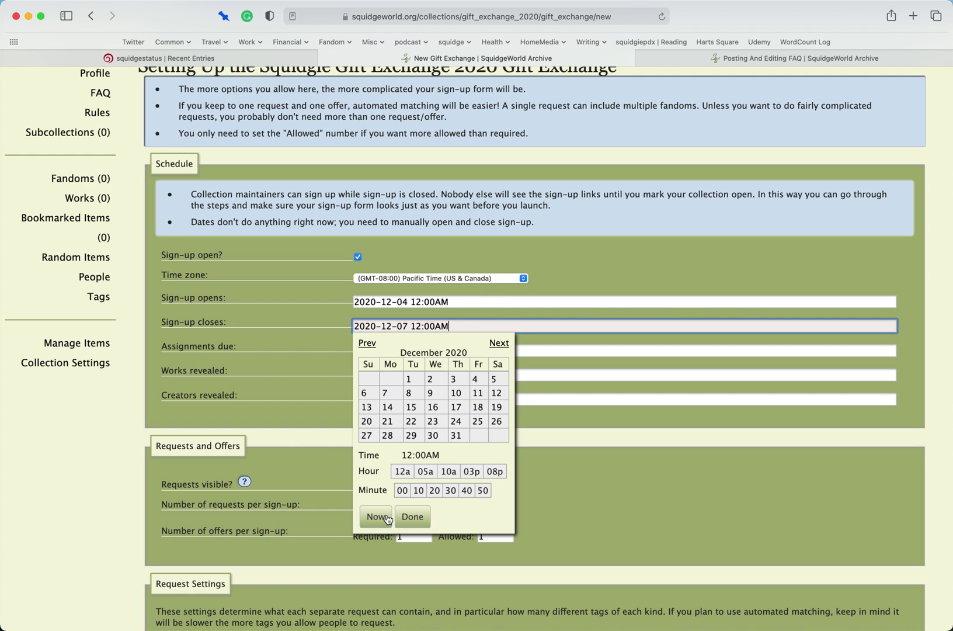
{"action": "left_click", "coordinate": [412, 519]}
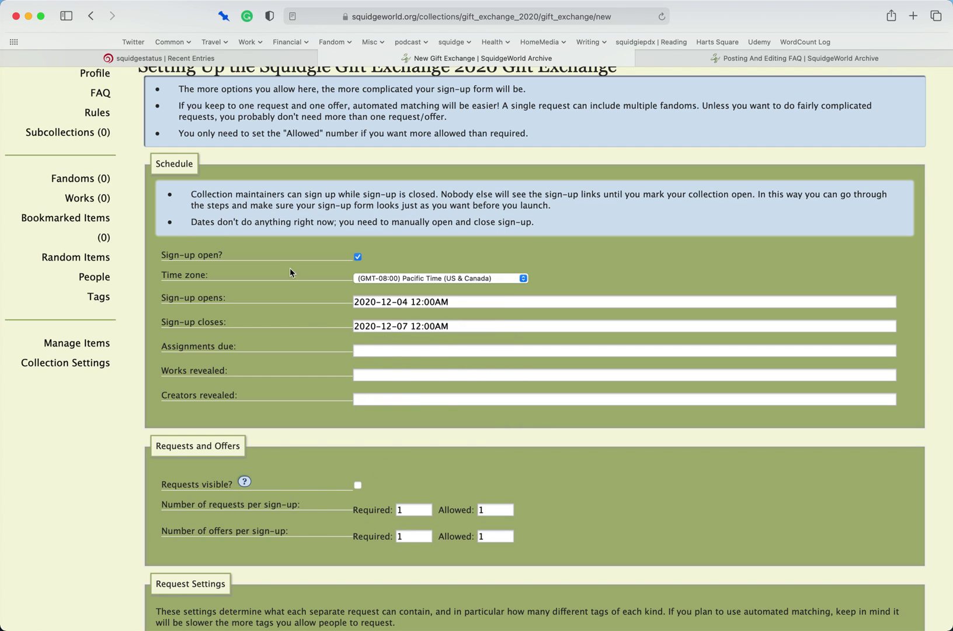
- Set assignments due to 2020-12-24 at 11:00PM
{"action": "left_click_drag", "start_coordinate": [190, 222], "coordinate": [564, 224]}
{"action": "scroll", "coordinate": [352, 269], "scroll_direction": "down", "scroll_amount": 1}
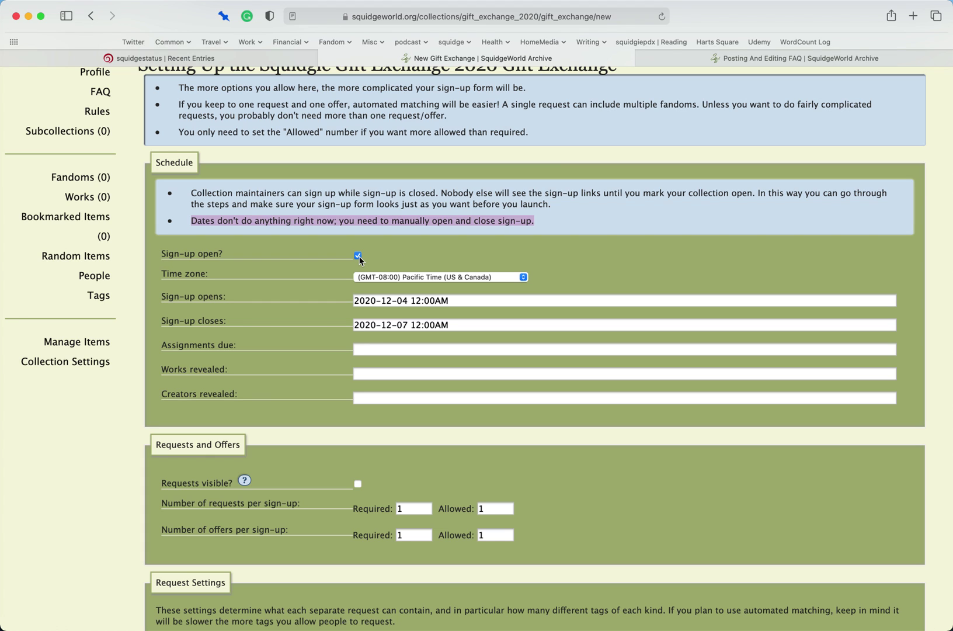
{"action": "left_click", "coordinate": [402, 349]}
{"action": "left_click", "coordinate": [457, 446]}
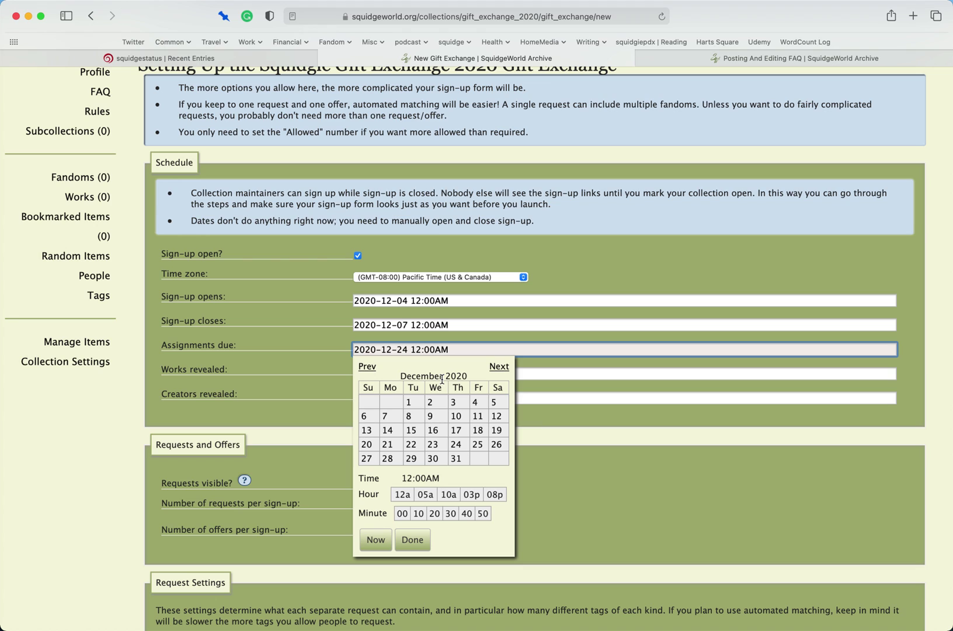
{"action": "left_click", "coordinate": [423, 350]}
{"action": "key", "text": "BackSpace"}
{"action": "type", "text": "1"}
{"action": "left_click", "coordinate": [441, 349]}
{"action": "key", "text": "BackSpace"}
{"action": "type", "text": "P"}
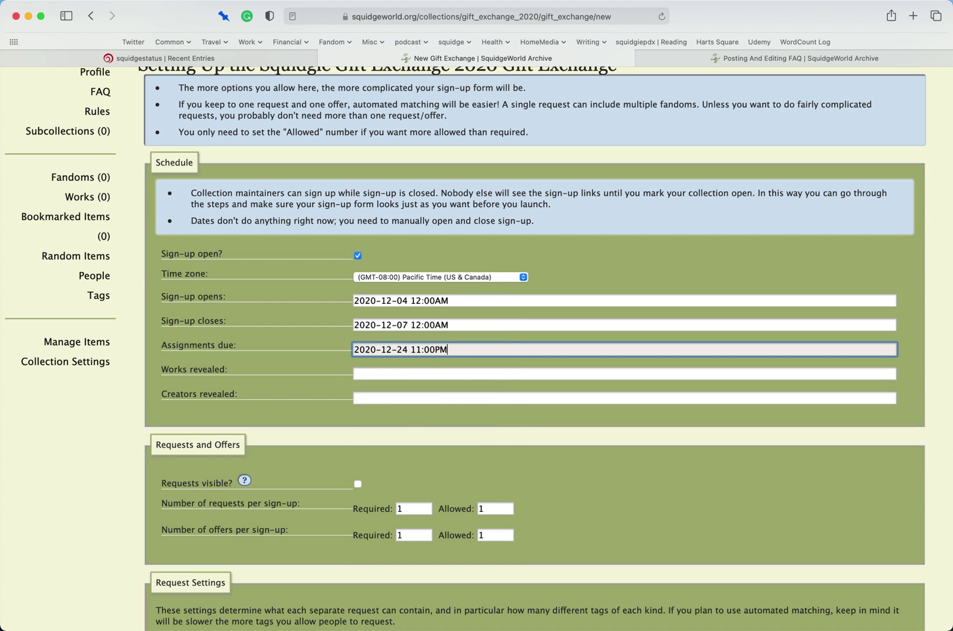
- Set works to be revealed 2020-12-25 at 08:00PM
{"action": "left_click", "coordinate": [432, 374]}
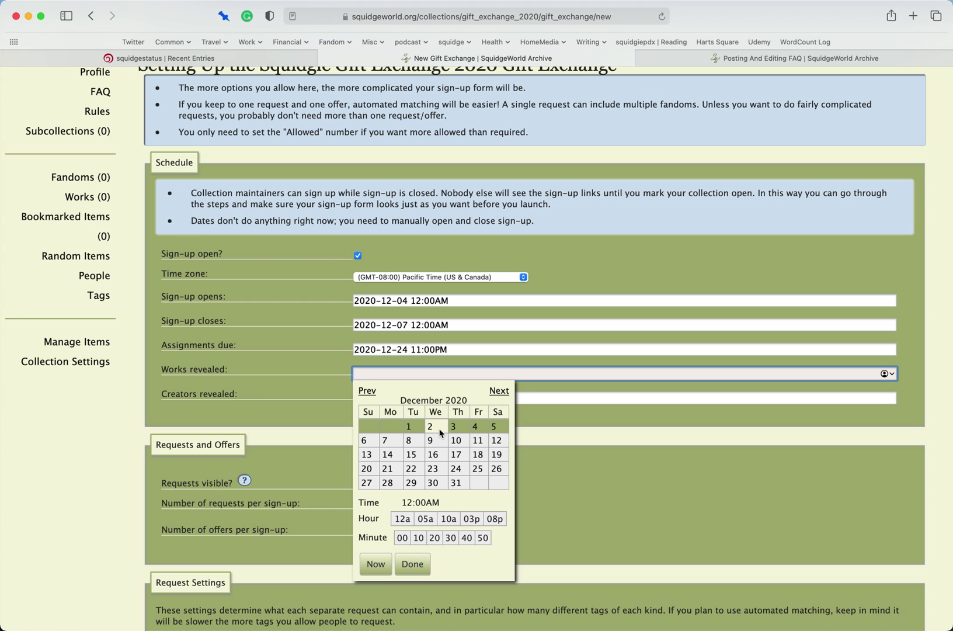
{"action": "left_click", "coordinate": [478, 470]}
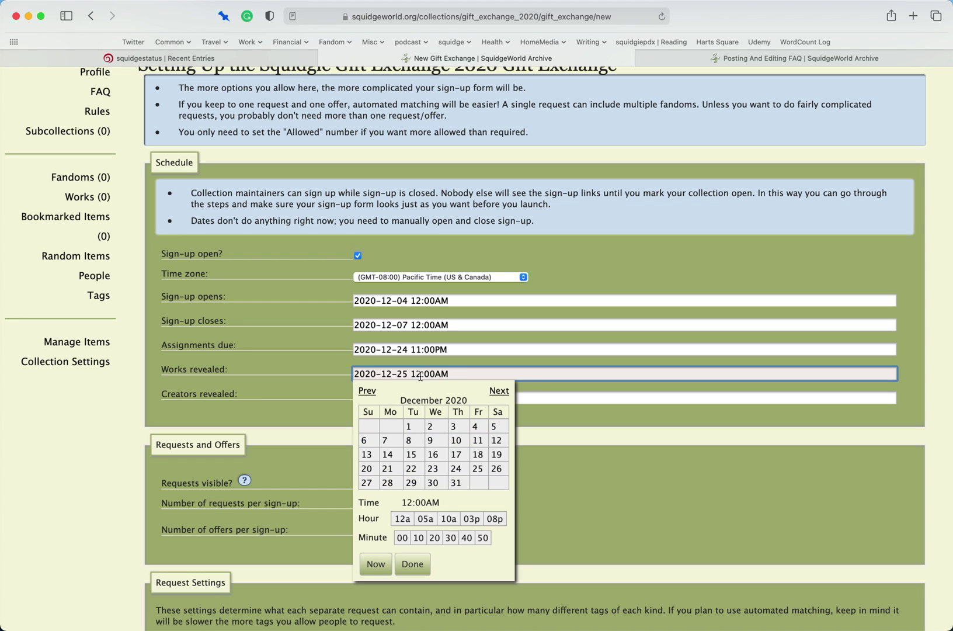
{"action": "left_click", "coordinate": [495, 521]}
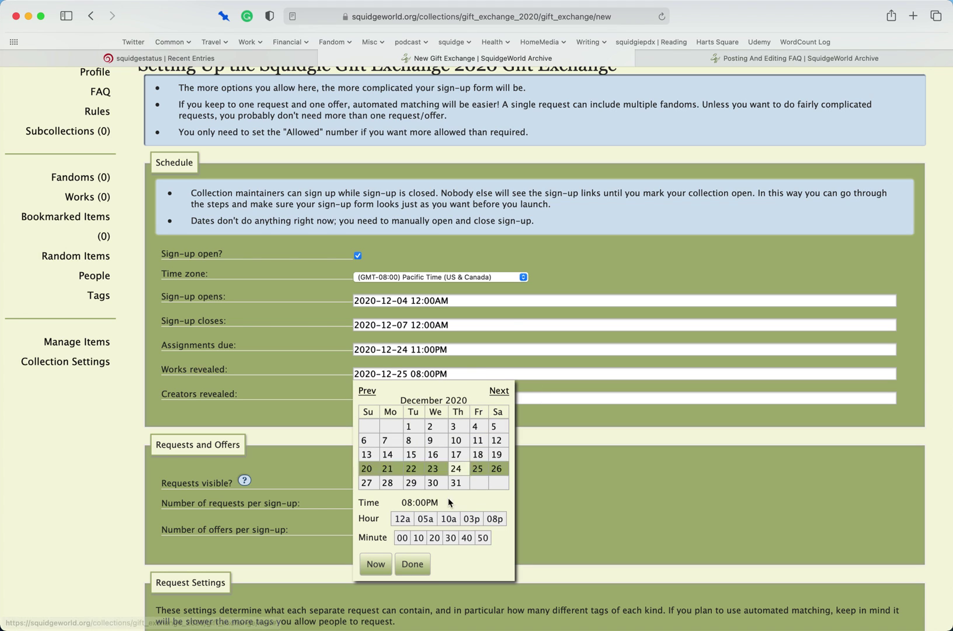
{"action": "left_click", "coordinate": [414, 566]}
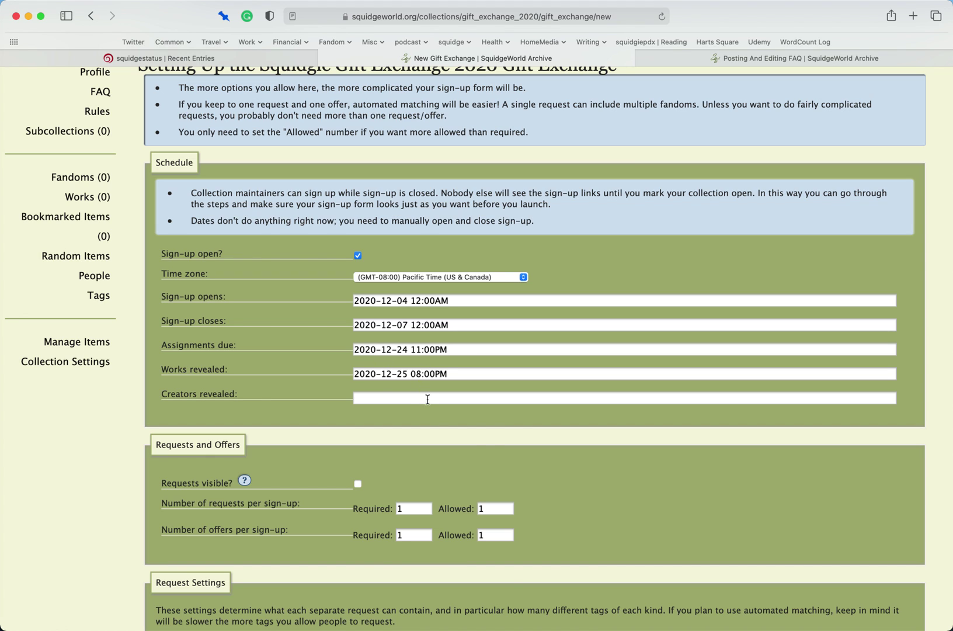
{"action": "left_click", "coordinate": [427, 400]}
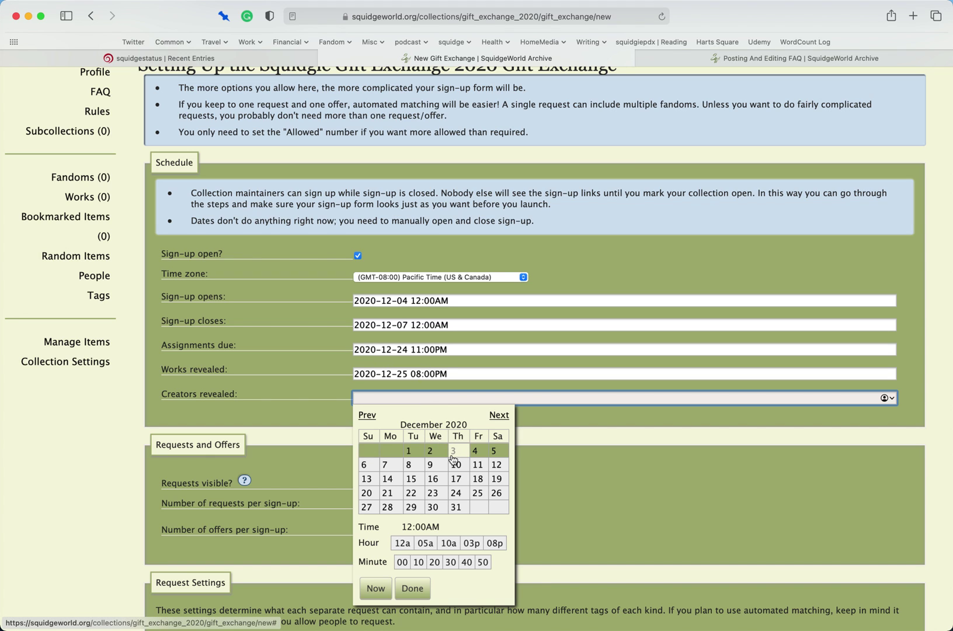
{"action": "left_click", "coordinate": [458, 508]}
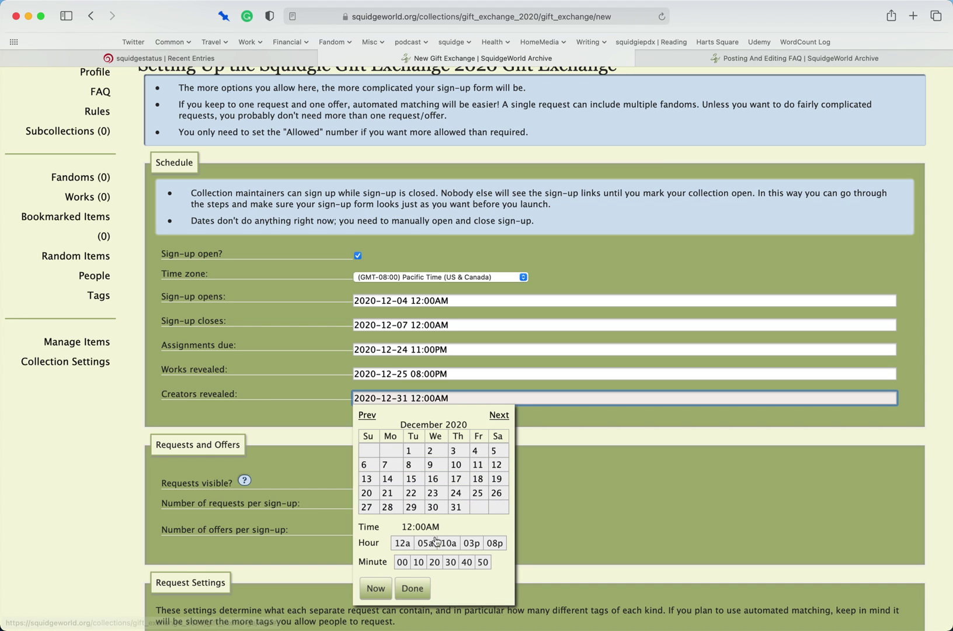
{"action": "left_click", "coordinate": [412, 587]}
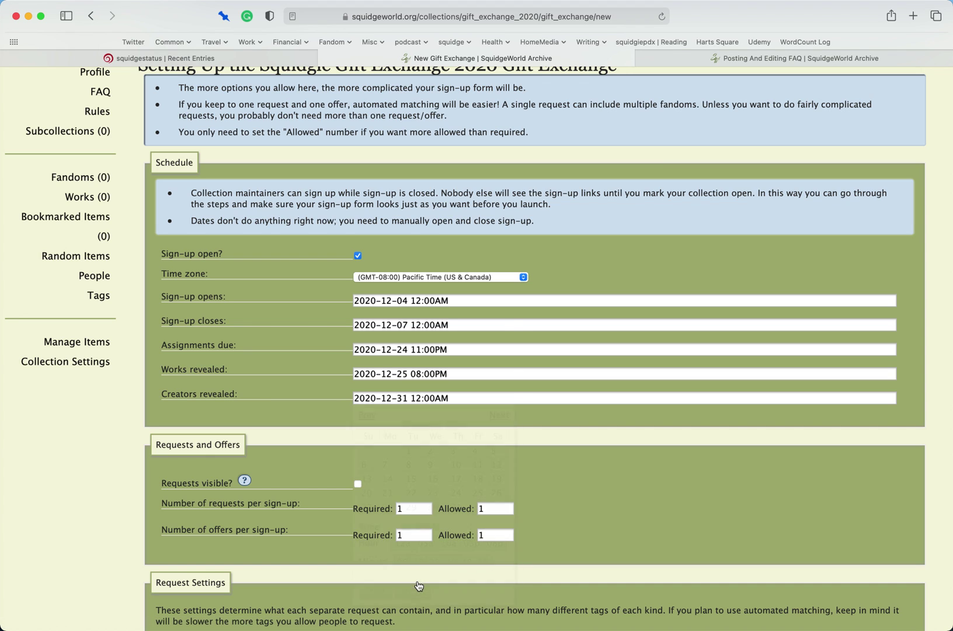
{"action": "left_click", "coordinate": [470, 372]}
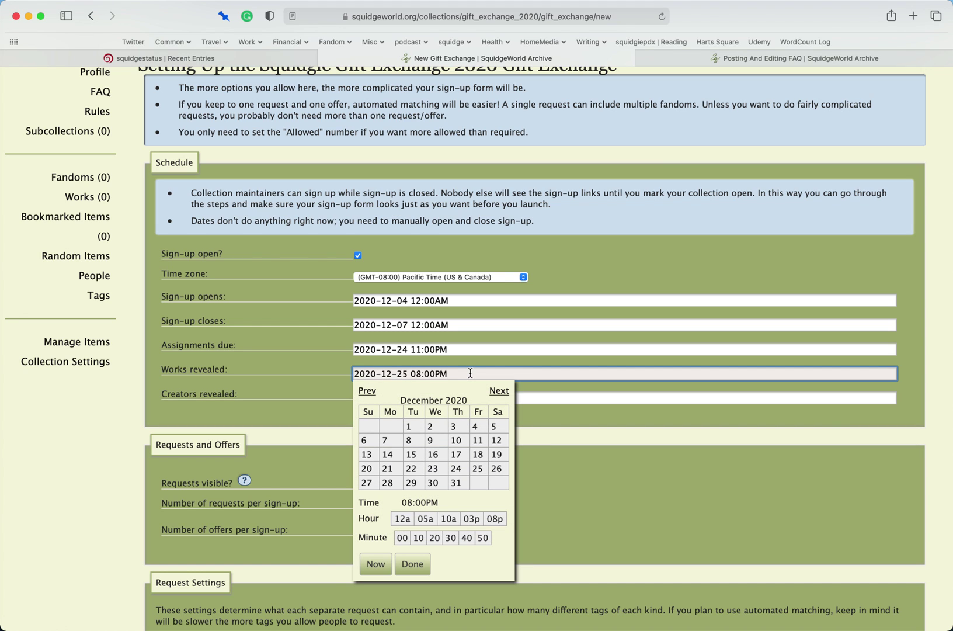
{"action": "left_click", "coordinate": [552, 398]}
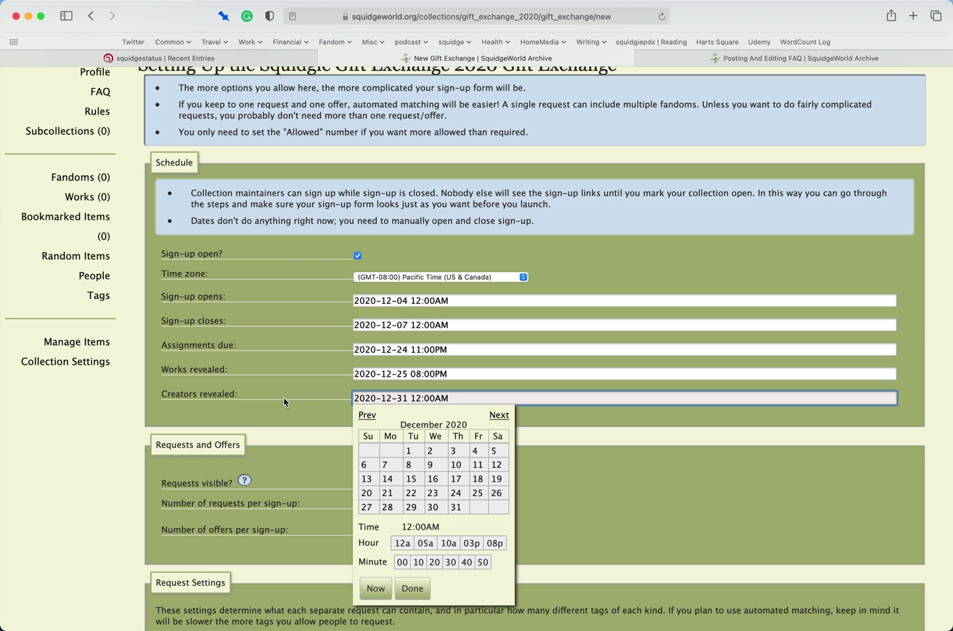
- Make requests visible and allow up to 5 requests per sign-up
{"action": "left_click", "coordinate": [411, 584]}
{"action": "scroll", "coordinate": [380, 526], "scroll_direction": "down", "scroll_amount": 1}
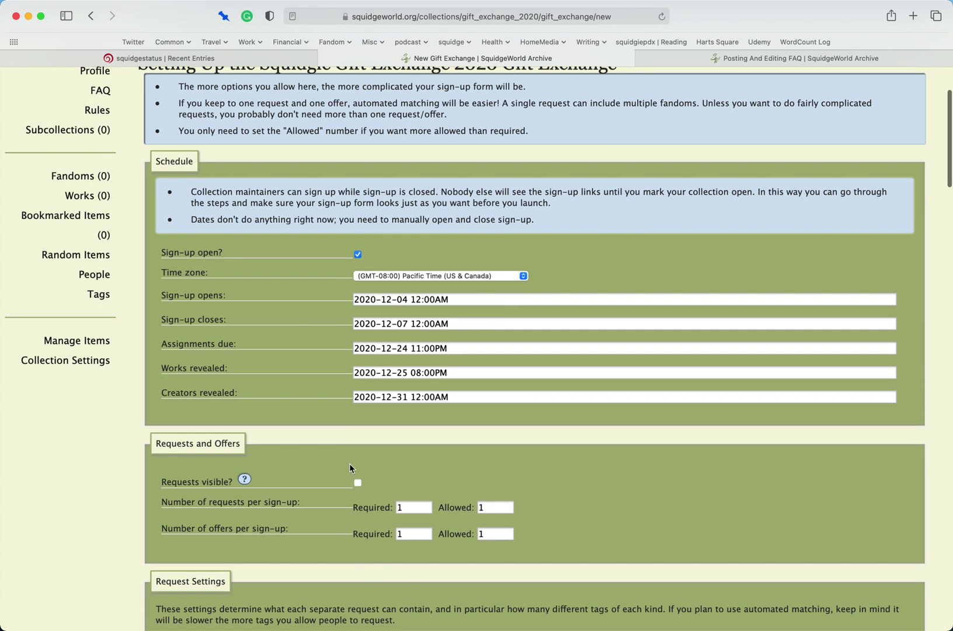
{"action": "scroll", "coordinate": [348, 475], "scroll_direction": "down", "scroll_amount": 5}
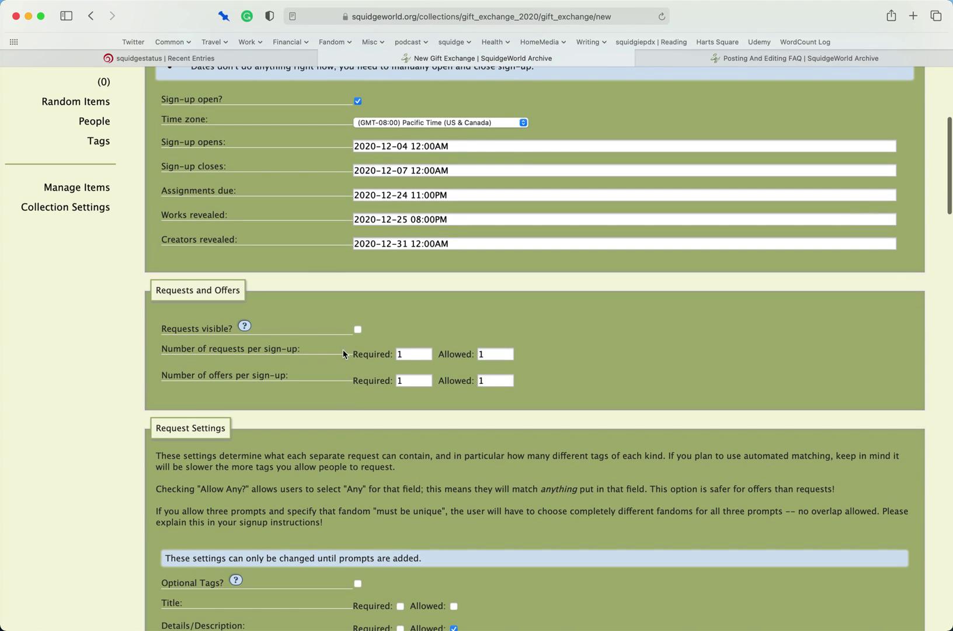
{"action": "left_click", "coordinate": [357, 329]}
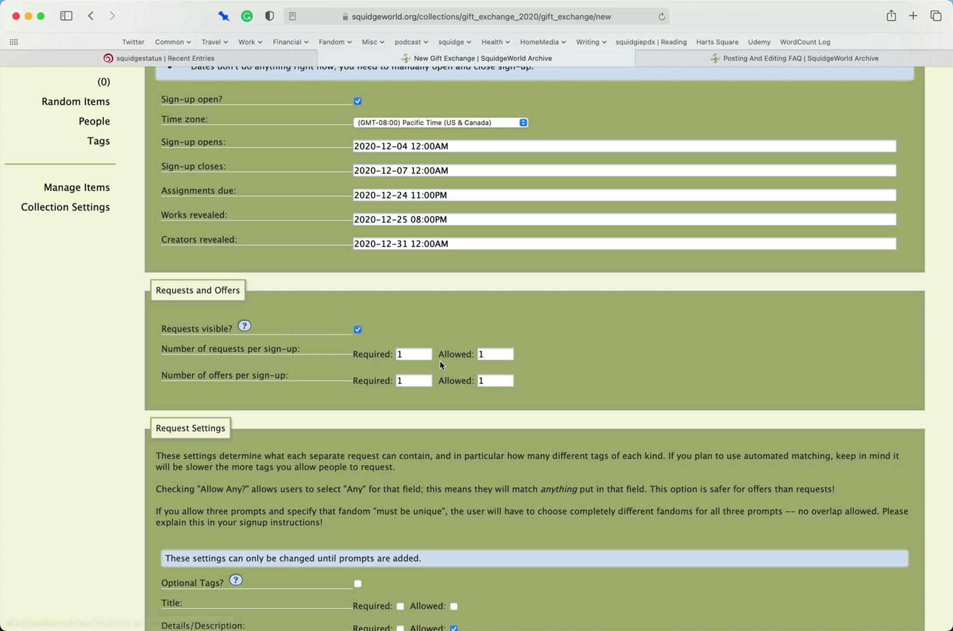
{"action": "double_click", "coordinate": [420, 355]}
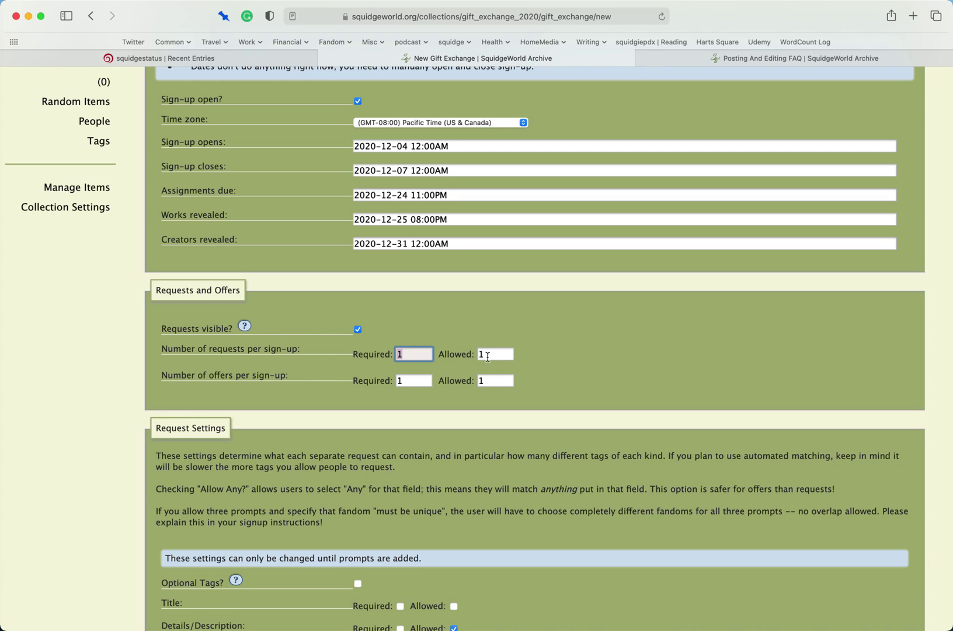
{"action": "left_click", "coordinate": [492, 354]}
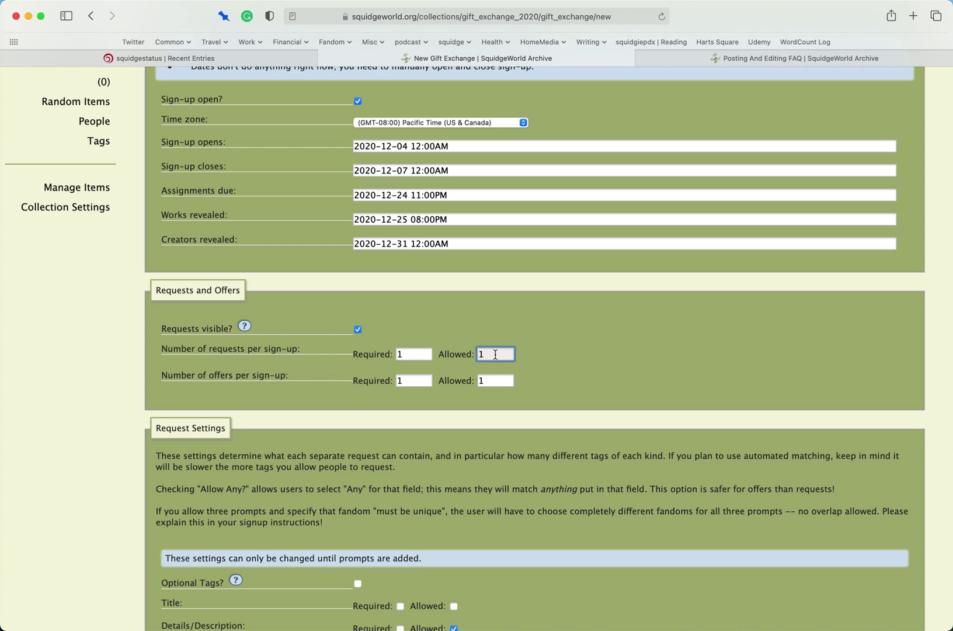
{"action": "key", "text": "BackSpace"}
{"action": "type", "text": "5"}
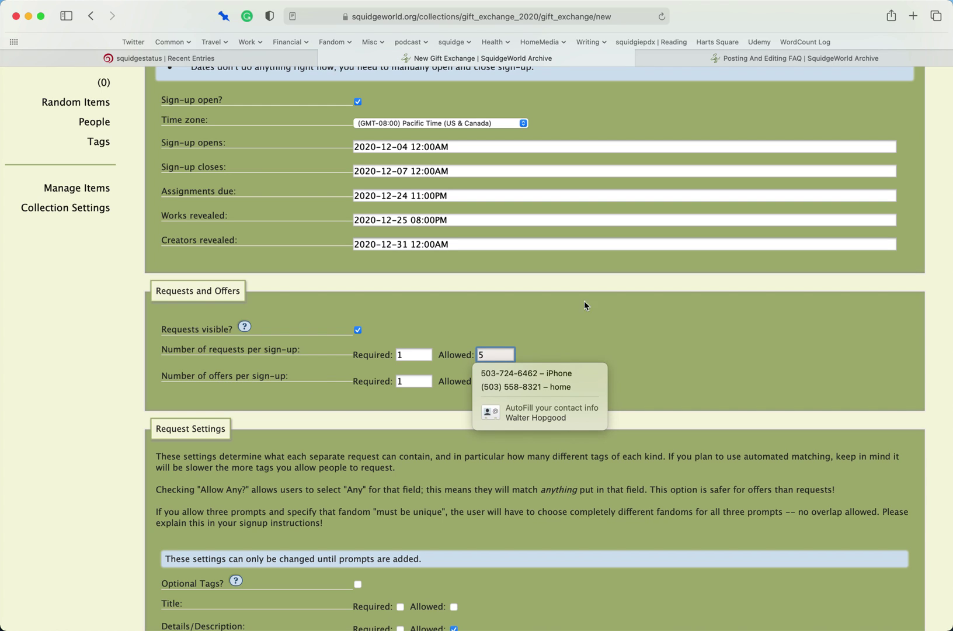
{"action": "left_click", "coordinate": [682, 343]}
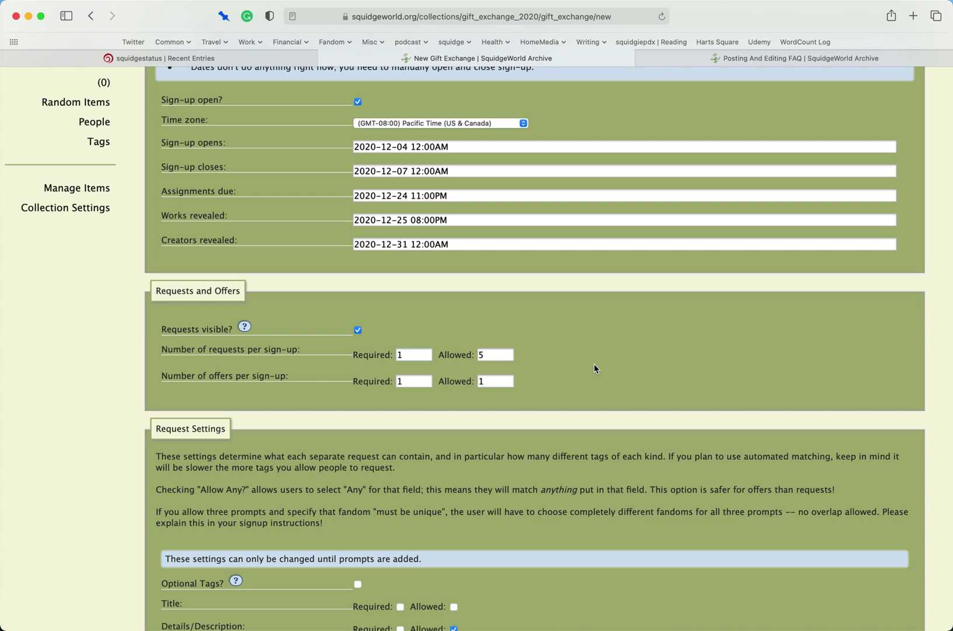
- Allow up to 5 offers per sign-up
{"action": "double_click", "coordinate": [502, 382]}
{"action": "type", "text": "5"}
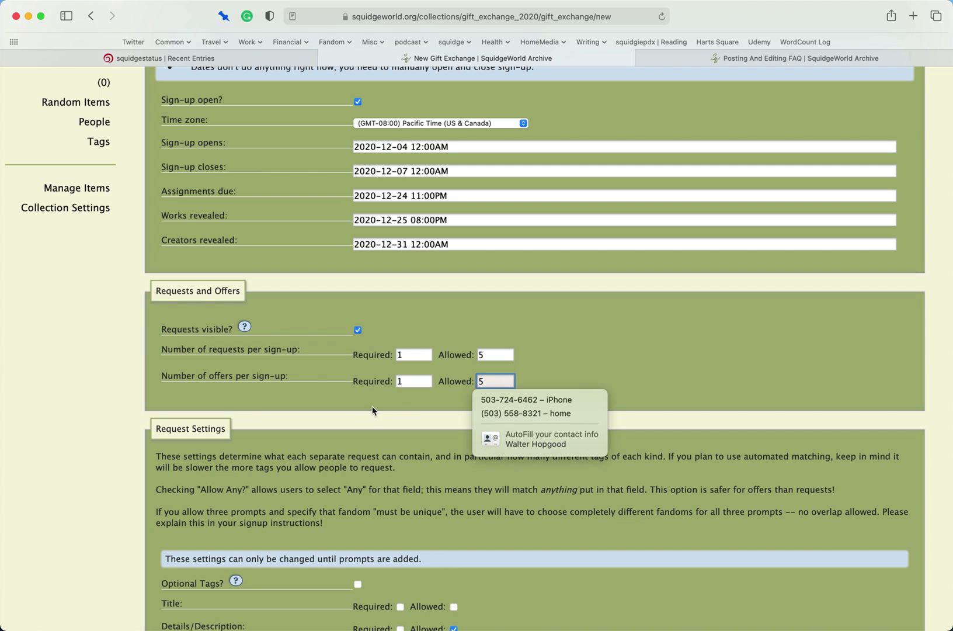
{"action": "key", "text": "shift+Tab"}
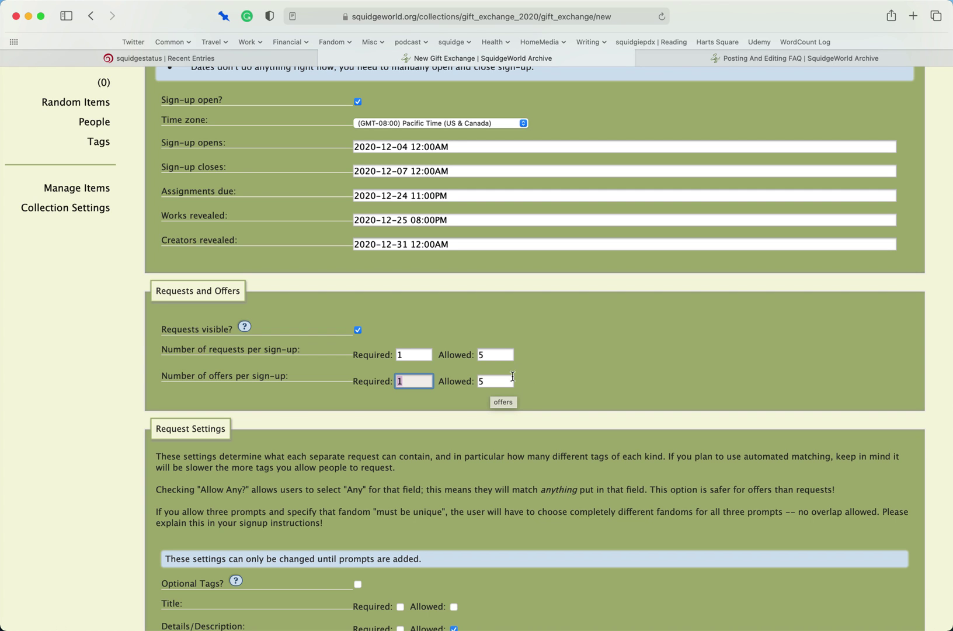
- Turn on Optional Tags for requests after checking its help text
{"action": "scroll", "coordinate": [584, 344], "scroll_direction": "down", "scroll_amount": 5}
{"action": "scroll", "coordinate": [586, 353], "scroll_direction": "down", "scroll_amount": 1}
{"action": "scroll", "coordinate": [586, 342], "scroll_direction": "down", "scroll_amount": 2}
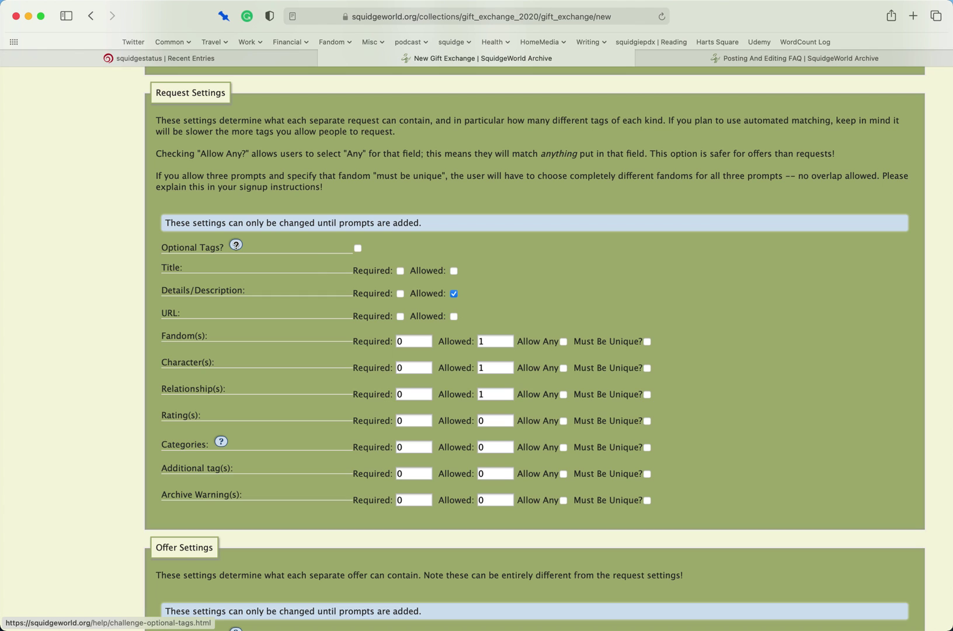
{"action": "left_click", "coordinate": [236, 245]}
{"action": "left_click", "coordinate": [696, 456]}
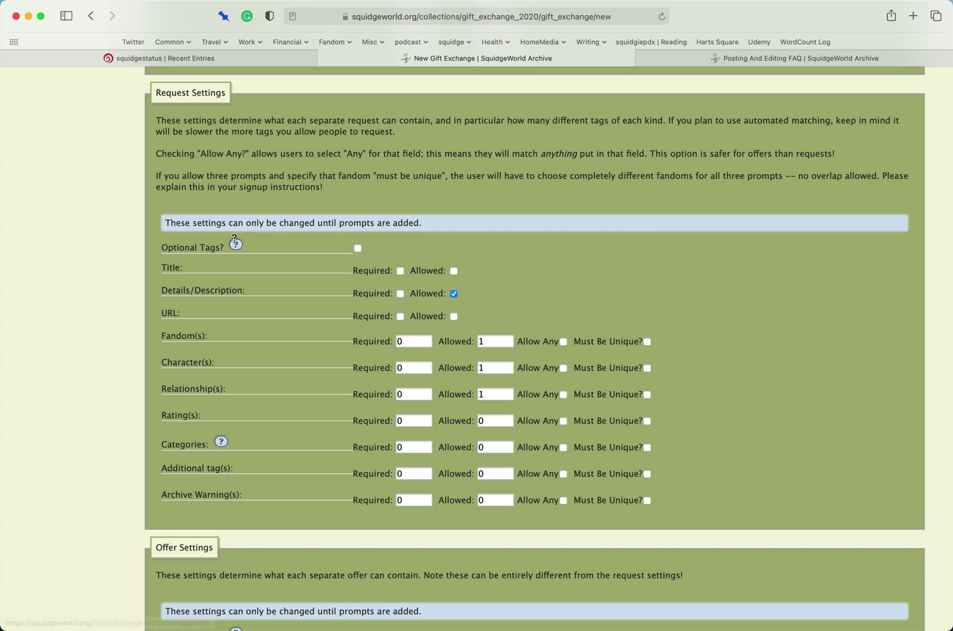
{"action": "left_click", "coordinate": [357, 250]}
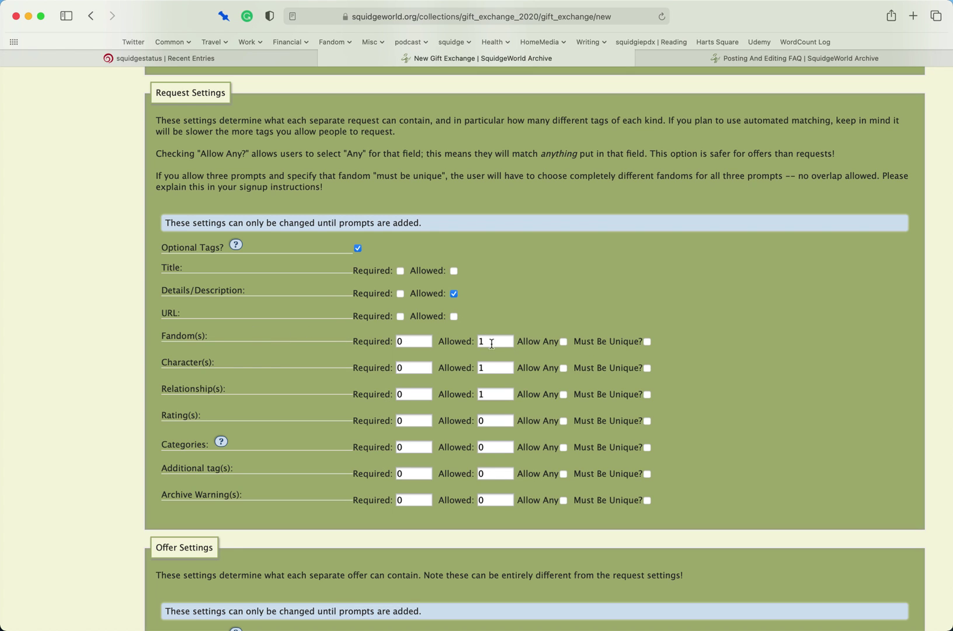
- Require 1 fandom and 1 character per request
{"action": "double_click", "coordinate": [407, 344]}
{"action": "type", "text": "1"}
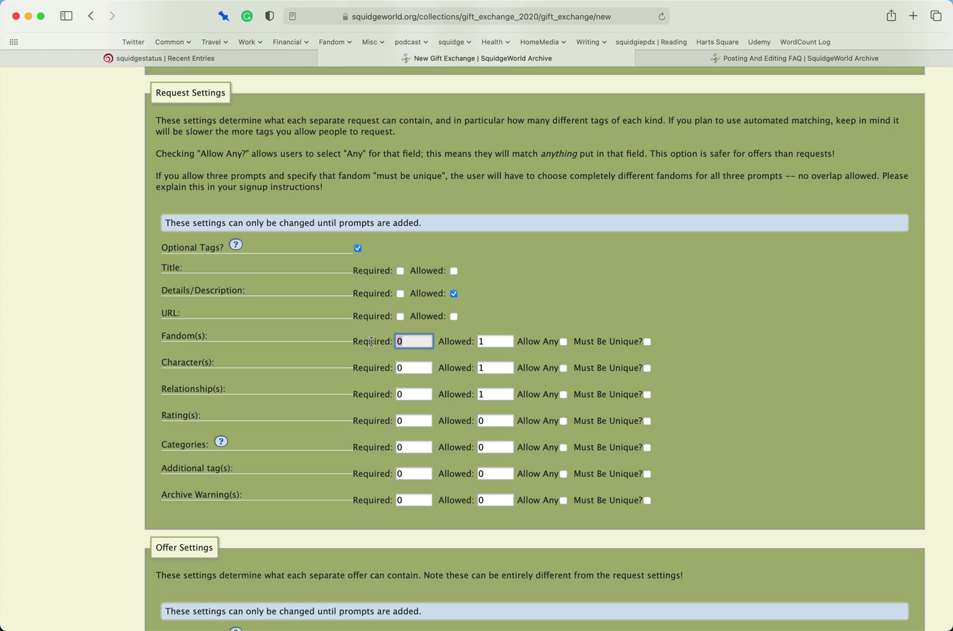
{"action": "scroll", "coordinate": [375, 347], "scroll_direction": "down", "scroll_amount": 1}
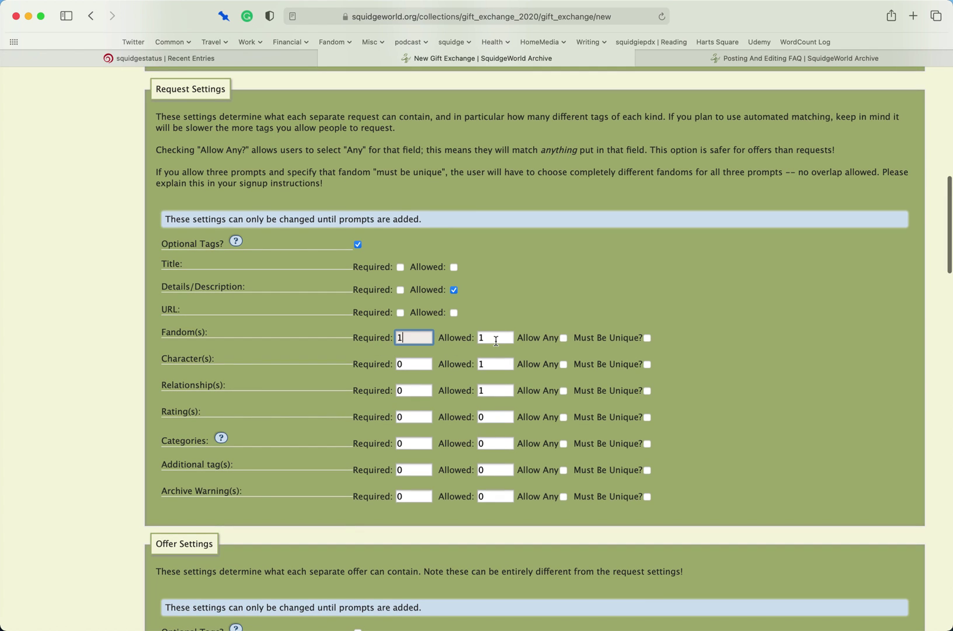
{"action": "double_click", "coordinate": [428, 362]}
{"action": "scroll", "coordinate": [428, 362], "scroll_direction": "down", "scroll_amount": 1}
{"action": "type", "text": "1"}
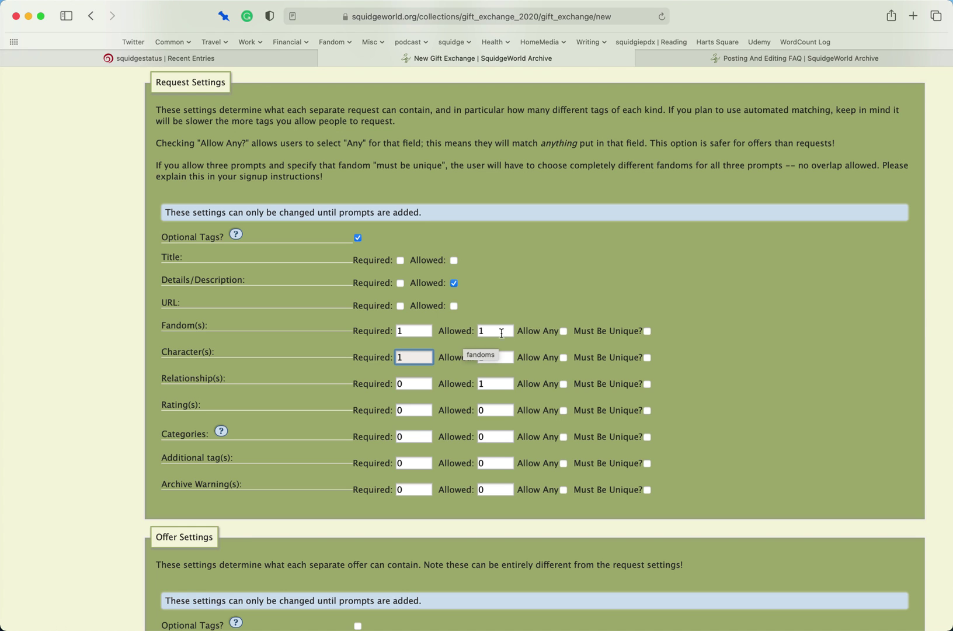
- Allow up to 6 characters and 10 relationships per request
{"action": "scroll", "coordinate": [584, 361], "scroll_direction": "down", "scroll_amount": 1}
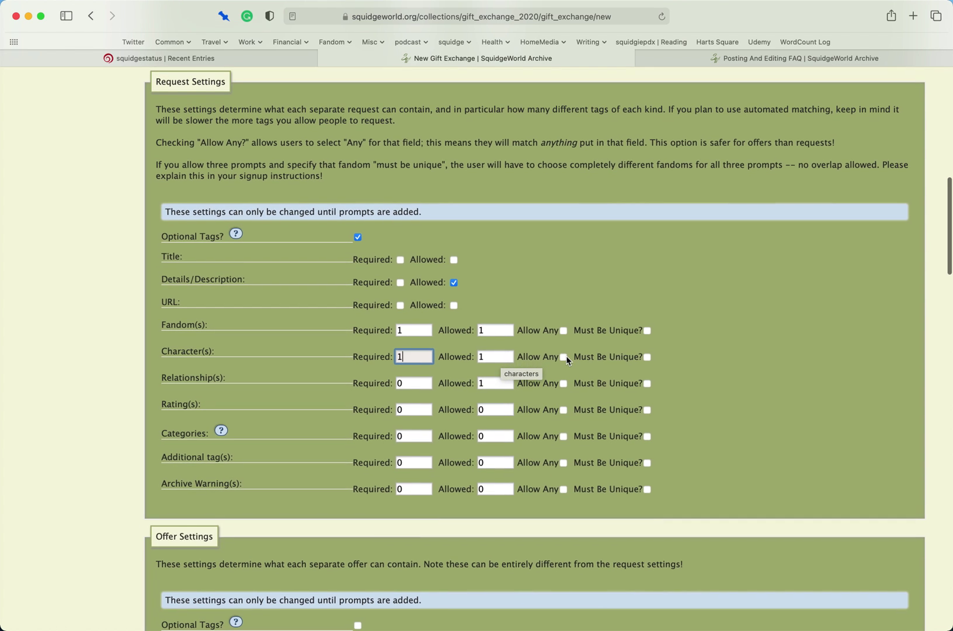
{"action": "scroll", "coordinate": [567, 361], "scroll_direction": "up", "scroll_amount": 1}
{"action": "double_click", "coordinate": [495, 365]}
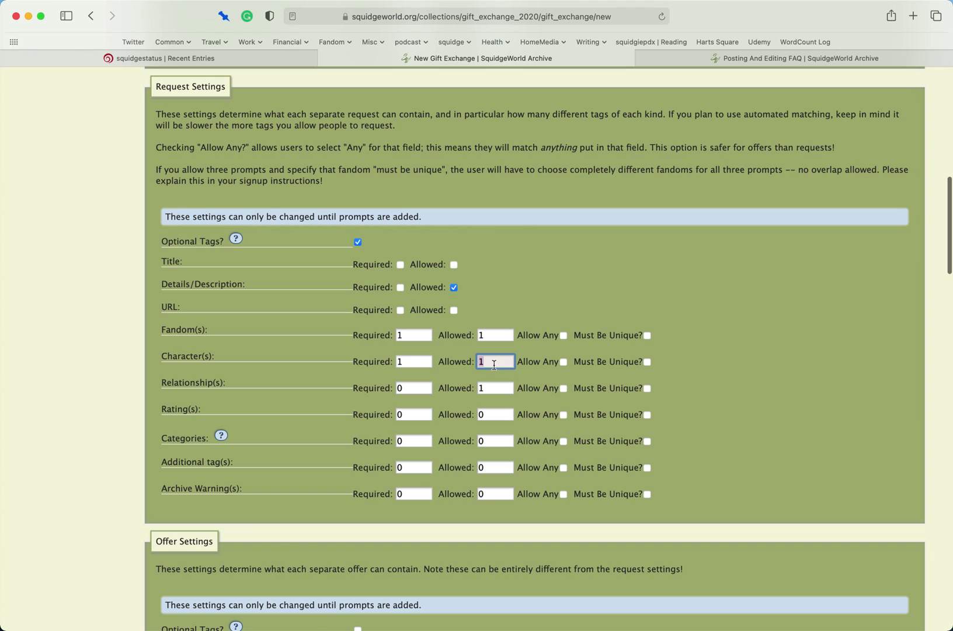
{"action": "type", "text": "6"}
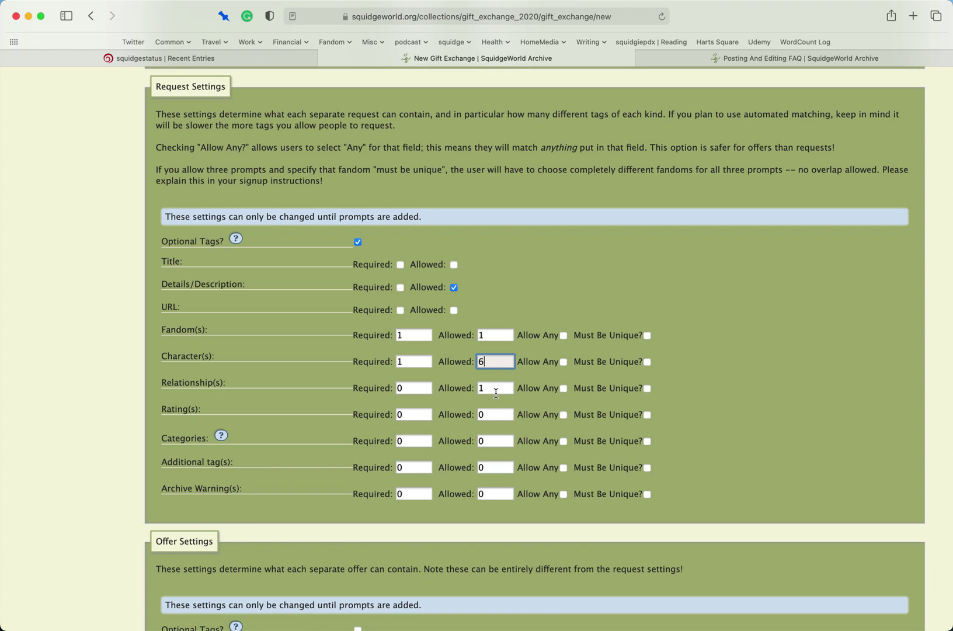
{"action": "double_click", "coordinate": [496, 393]}
{"action": "type", "text": "10"}
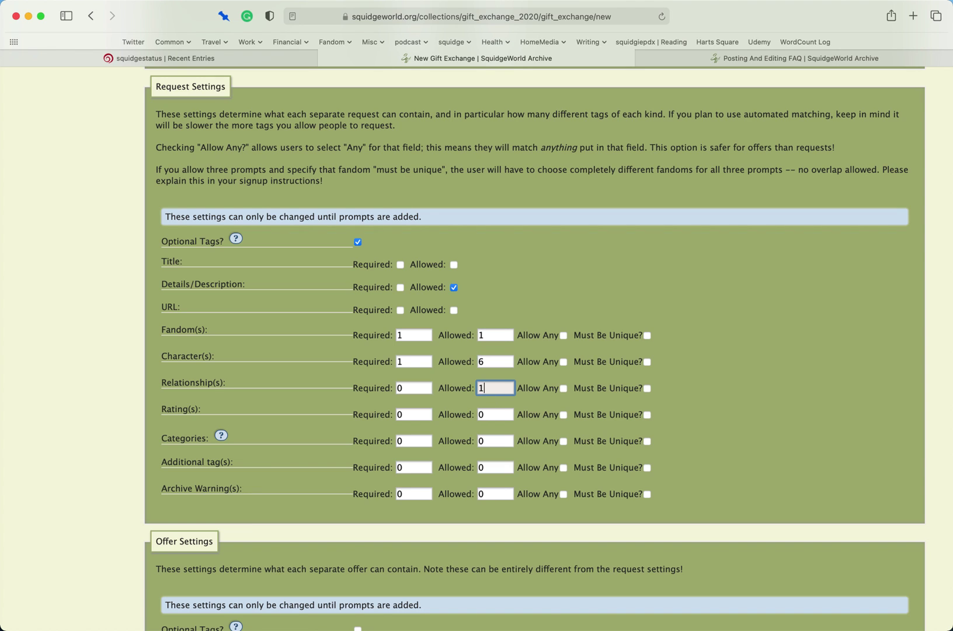
{"action": "left_click", "coordinate": [528, 307]}
{"action": "scroll", "coordinate": [524, 307], "scroll_direction": "down", "scroll_amount": 1}
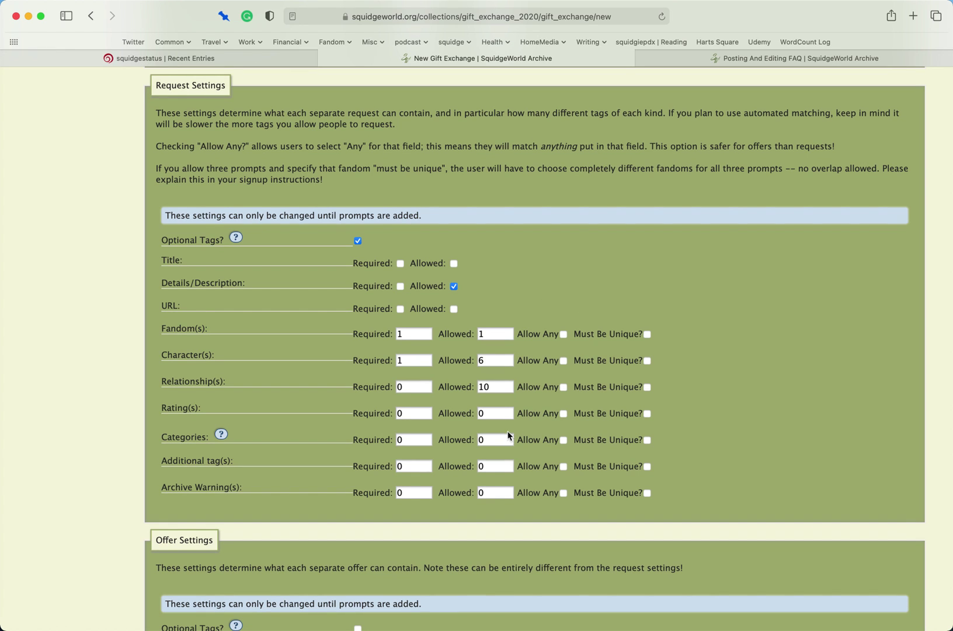
- Tick Allow Any for request Rating, Categories, Additional tags and Archive Warnings
{"action": "left_click", "coordinate": [563, 414]}
{"action": "left_click", "coordinate": [564, 441]}
{"action": "scroll", "coordinate": [565, 442], "scroll_direction": "down", "scroll_amount": 1}
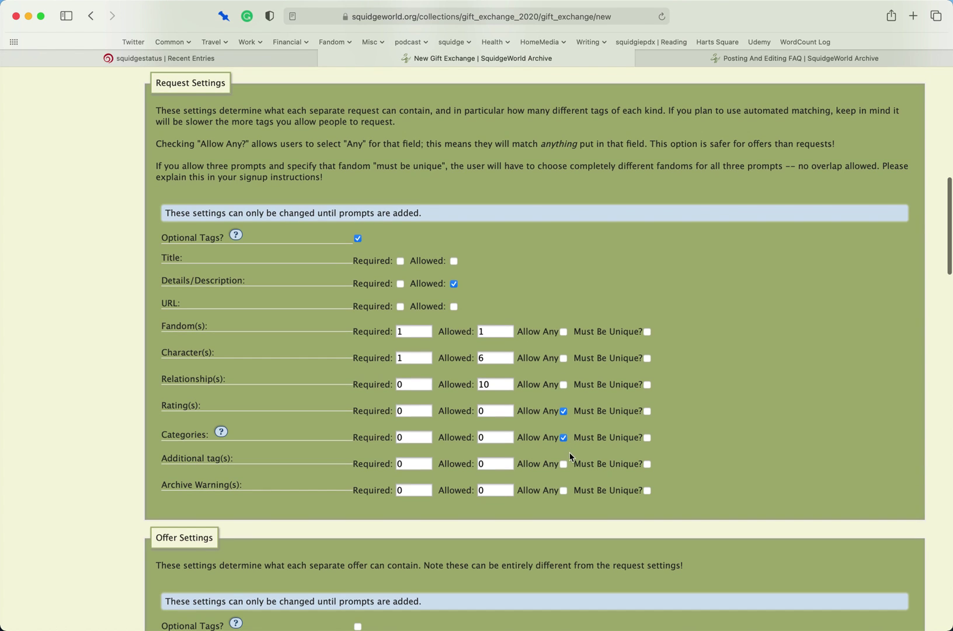
{"action": "left_click", "coordinate": [565, 465]}
{"action": "left_click", "coordinate": [565, 491]}
{"action": "scroll", "coordinate": [565, 494], "scroll_direction": "down", "scroll_amount": 1}
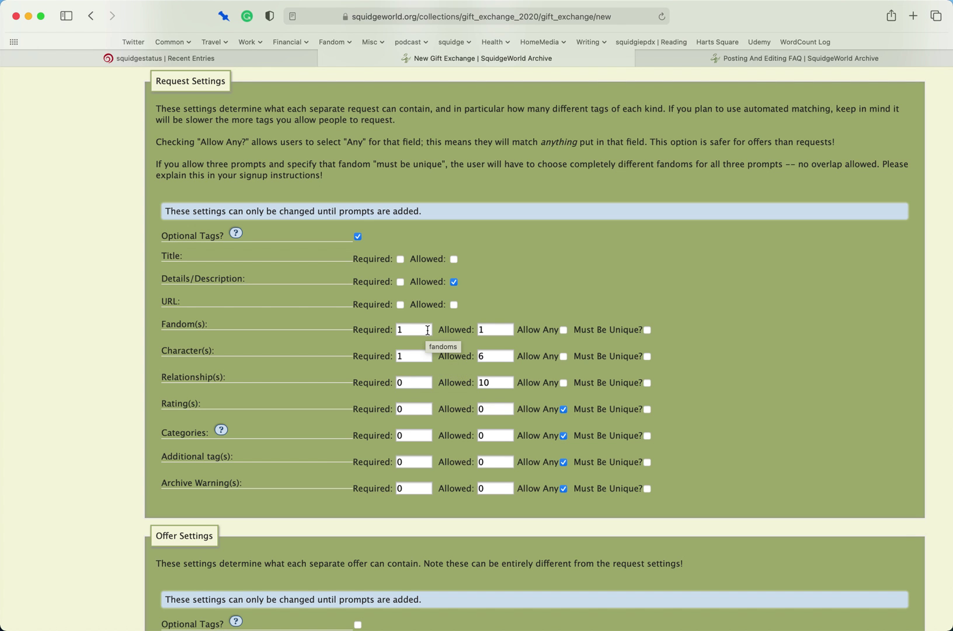
{"action": "scroll", "coordinate": [630, 353], "scroll_direction": "down", "scroll_amount": 5}
- Turn on Optional Tags for offers
{"action": "scroll", "coordinate": [629, 356], "scroll_direction": "up", "scroll_amount": 8}
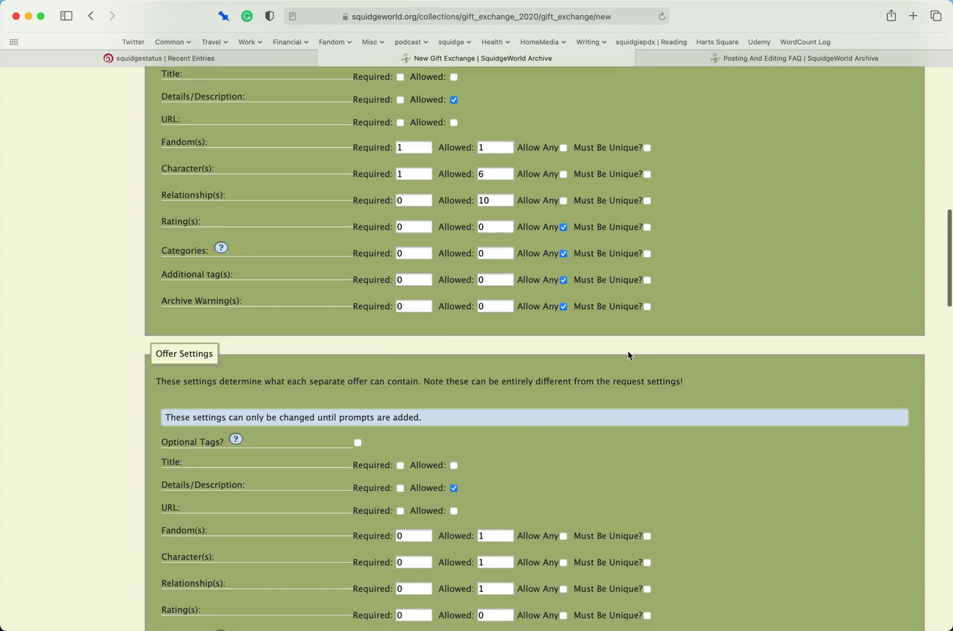
{"action": "scroll", "coordinate": [627, 351], "scroll_direction": "down", "scroll_amount": 1}
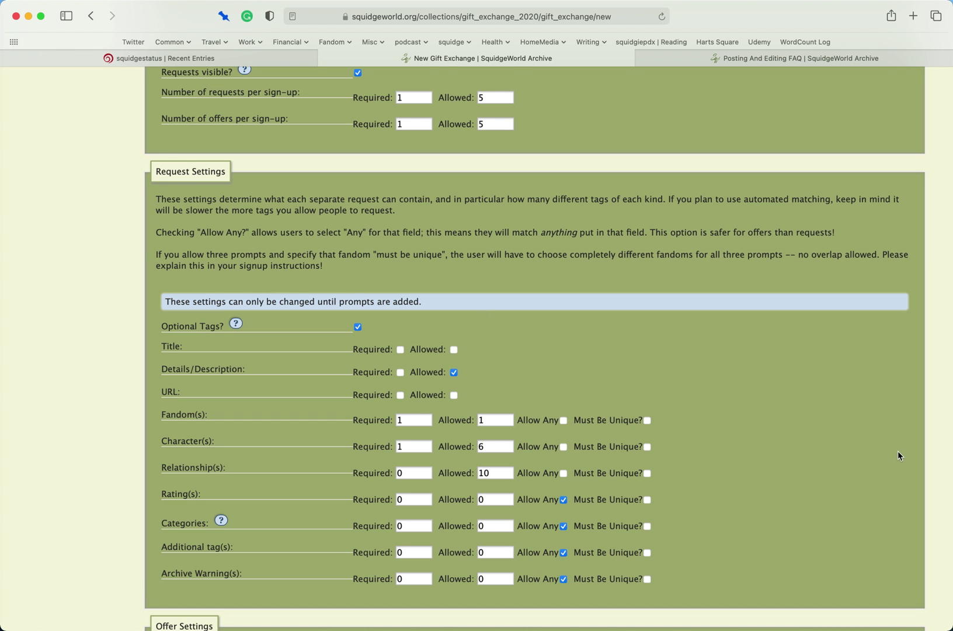
{"action": "scroll", "coordinate": [900, 455], "scroll_direction": "down", "scroll_amount": 3}
{"action": "scroll", "coordinate": [898, 455], "scroll_direction": "down", "scroll_amount": 2}
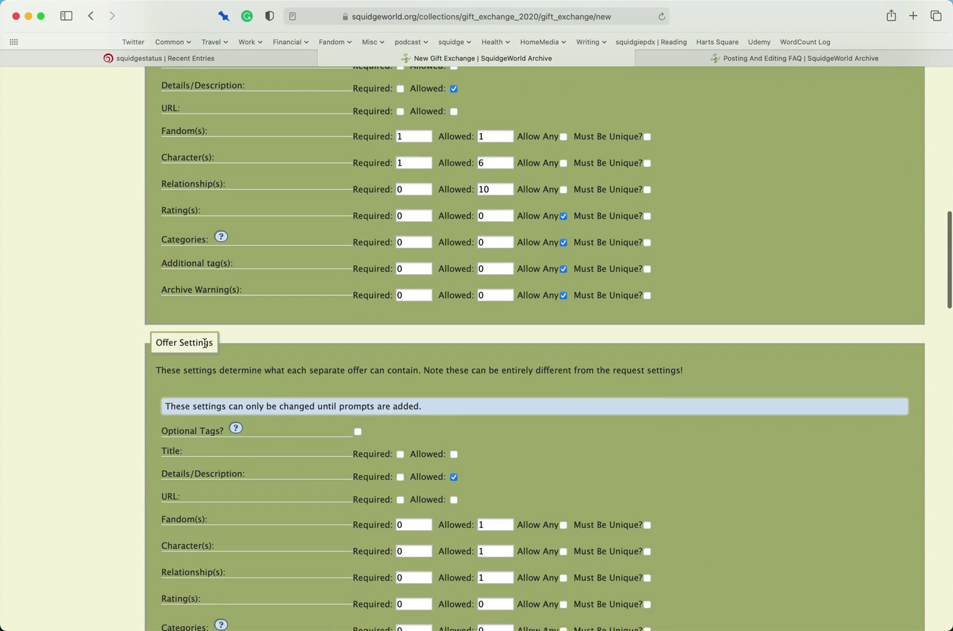
{"action": "left_click", "coordinate": [360, 430]}
{"action": "scroll", "coordinate": [709, 420], "scroll_direction": "down", "scroll_amount": 1}
{"action": "scroll", "coordinate": [709, 422], "scroll_direction": "down", "scroll_amount": 2}
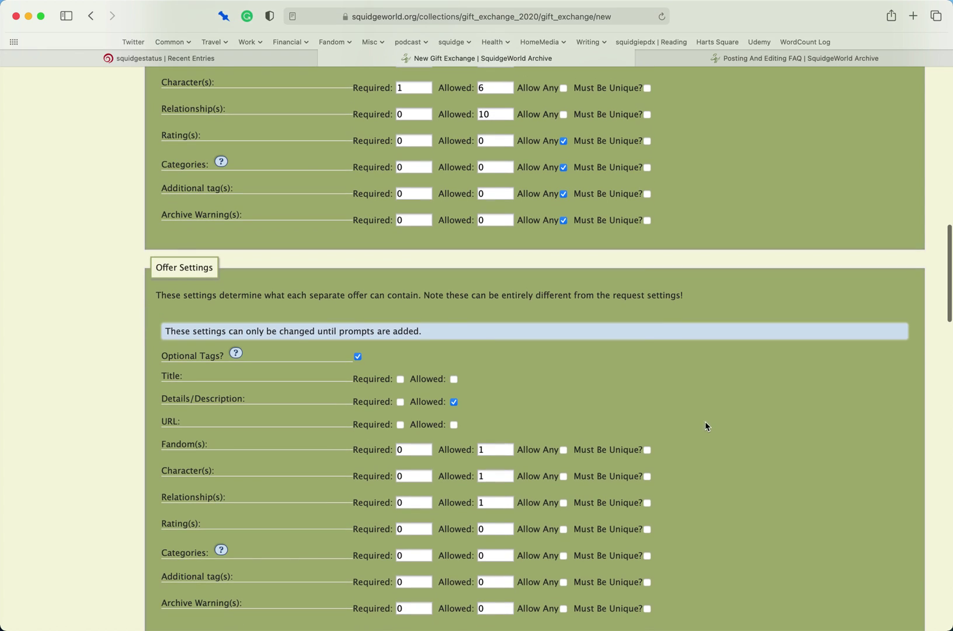
- Allow up to 6 characters and 10 relationships per offer
{"action": "double_click", "coordinate": [498, 474]}
{"action": "type", "text": "6"}
{"action": "left_click", "coordinate": [496, 505]}
{"action": "type", "text": "0"}
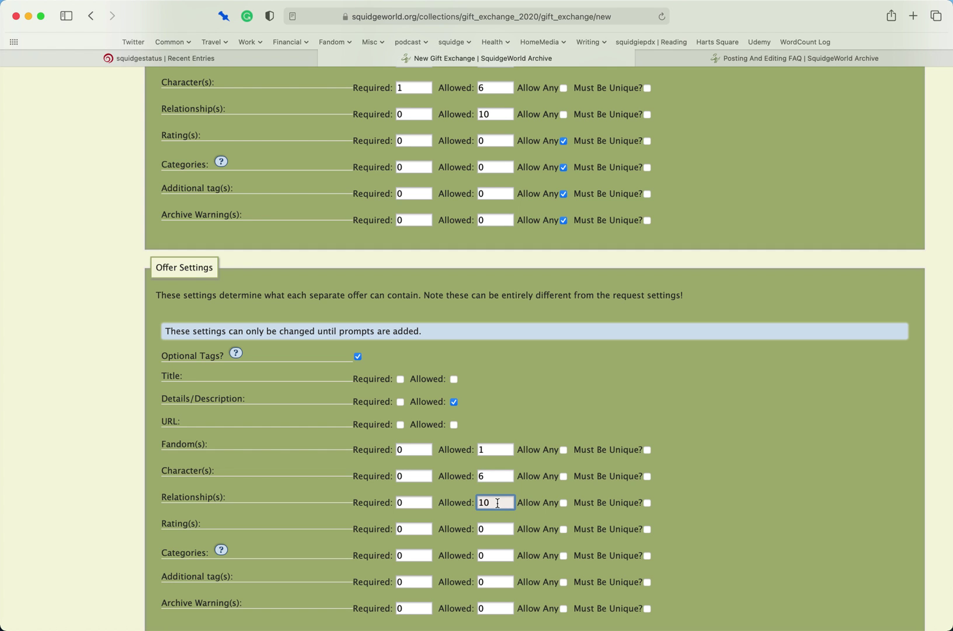
{"action": "scroll", "coordinate": [709, 429], "scroll_direction": "up", "scroll_amount": 2}
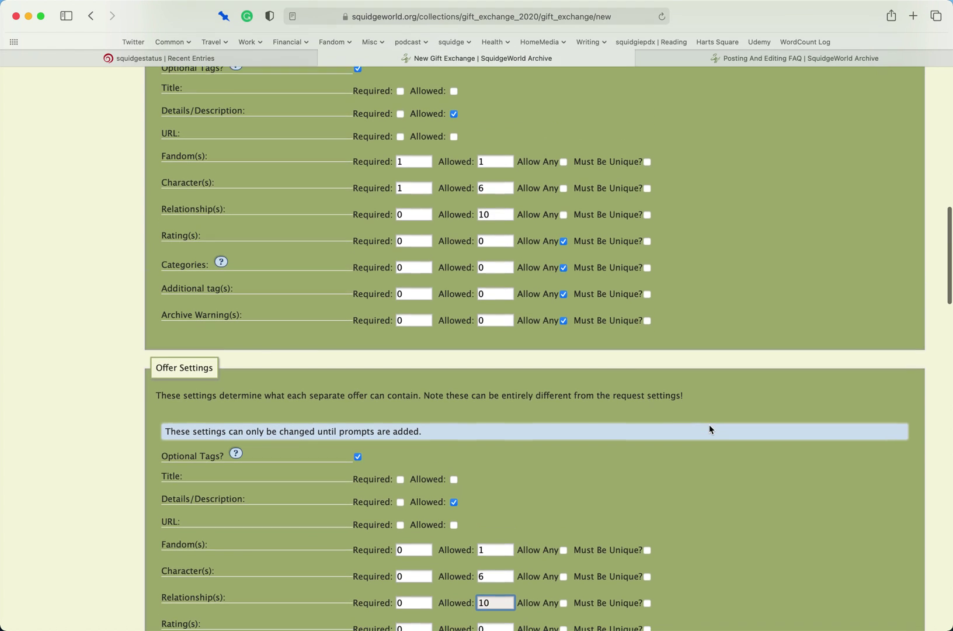
{"action": "scroll", "coordinate": [709, 424], "scroll_direction": "down", "scroll_amount": 4}
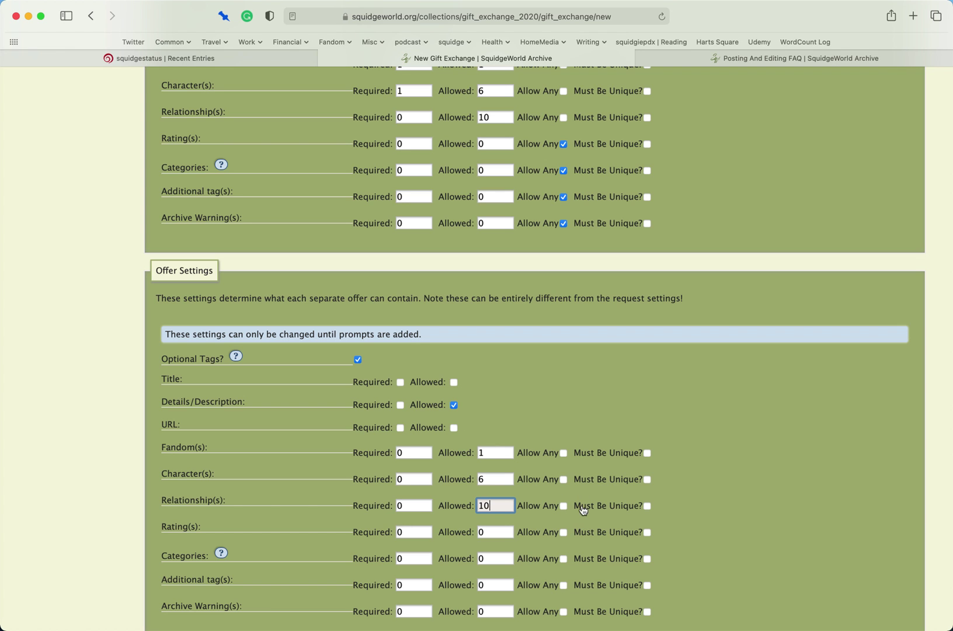
{"action": "scroll", "coordinate": [643, 426], "scroll_direction": "up", "scroll_amount": 3}
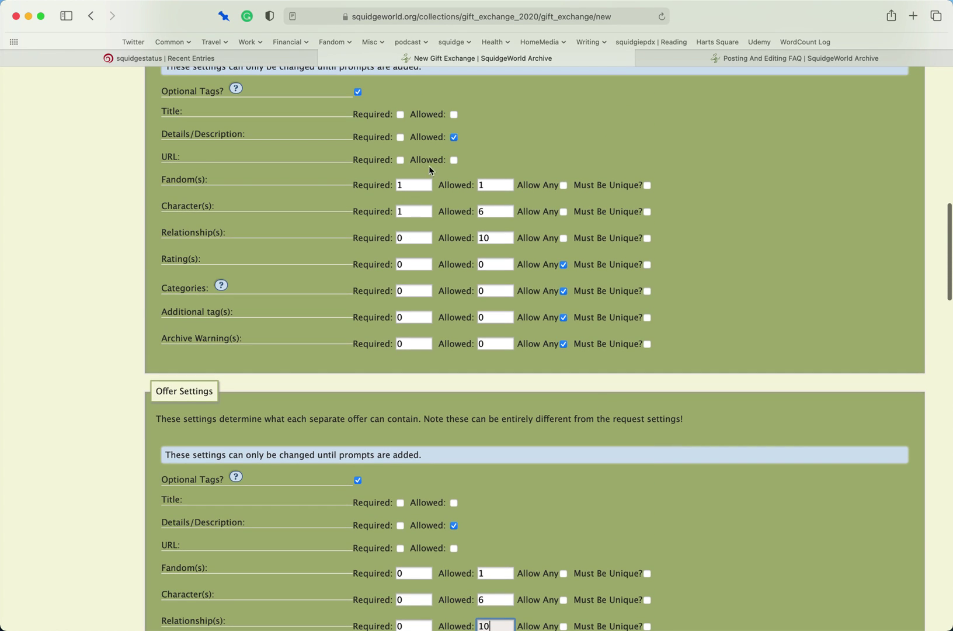
- Tick URL Allowed for both requests and offers
{"action": "left_click", "coordinate": [453, 162]}
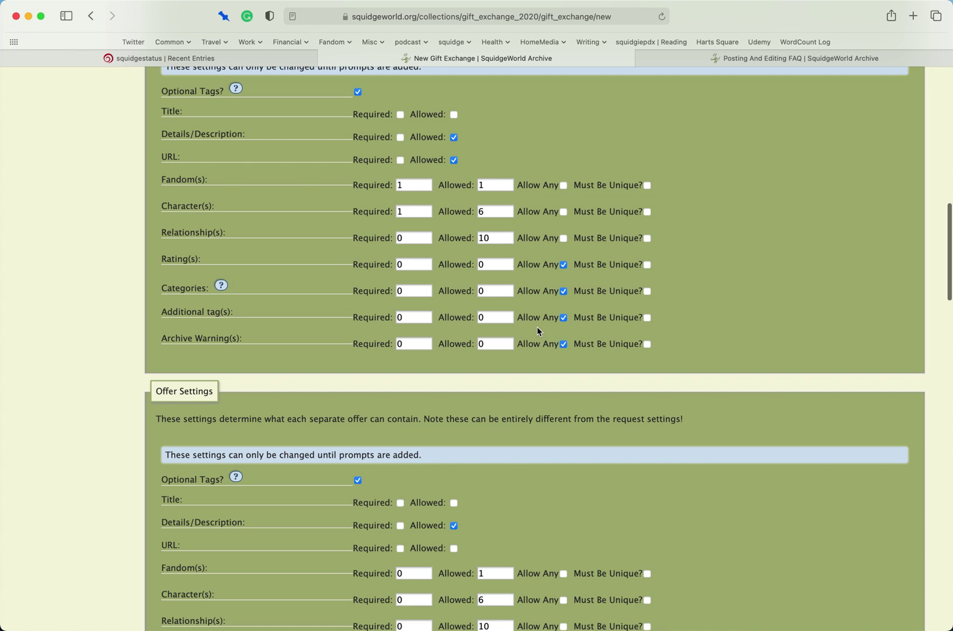
{"action": "left_click", "coordinate": [454, 548]}
{"action": "scroll", "coordinate": [467, 552], "scroll_direction": "down", "scroll_amount": 1}
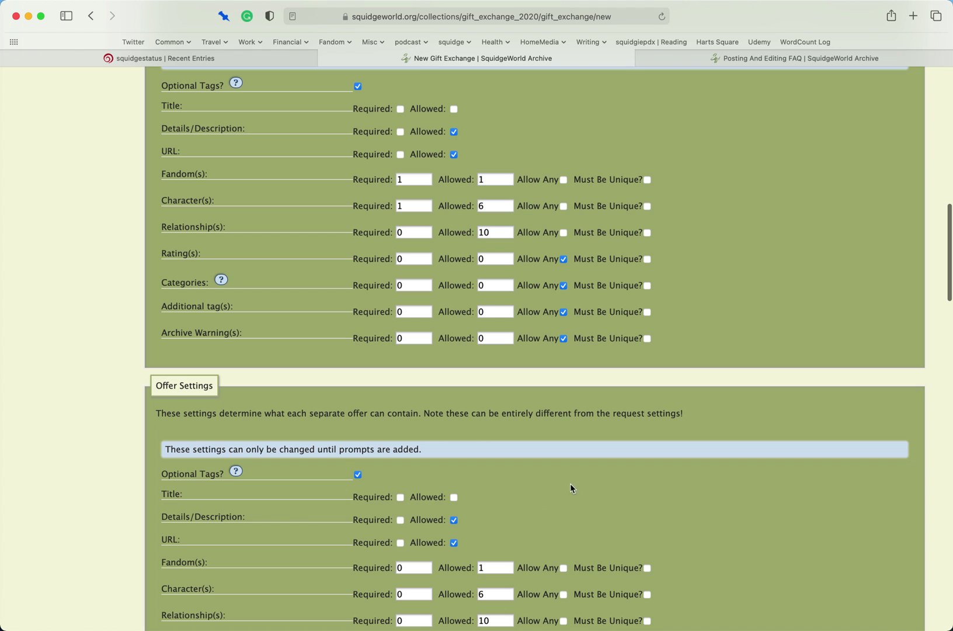
{"action": "scroll", "coordinate": [570, 488], "scroll_direction": "down", "scroll_amount": 10}
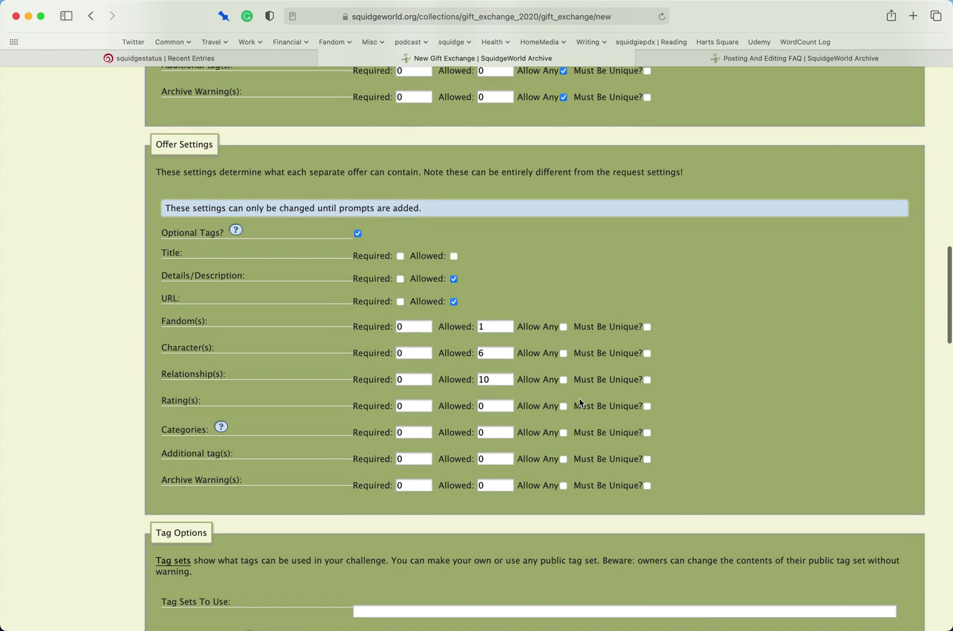
- Tick Allow Any for offer Rating, Categories, Additional tags and Archive Warnings
{"action": "left_click", "coordinate": [564, 406]}
{"action": "left_click", "coordinate": [564, 432]}
{"action": "left_click", "coordinate": [565, 459]}
{"action": "left_click", "coordinate": [564, 485]}
{"action": "scroll", "coordinate": [730, 425], "scroll_direction": "down", "scroll_amount": 4}
{"action": "scroll", "coordinate": [727, 428], "scroll_direction": "down", "scroll_amount": 1}
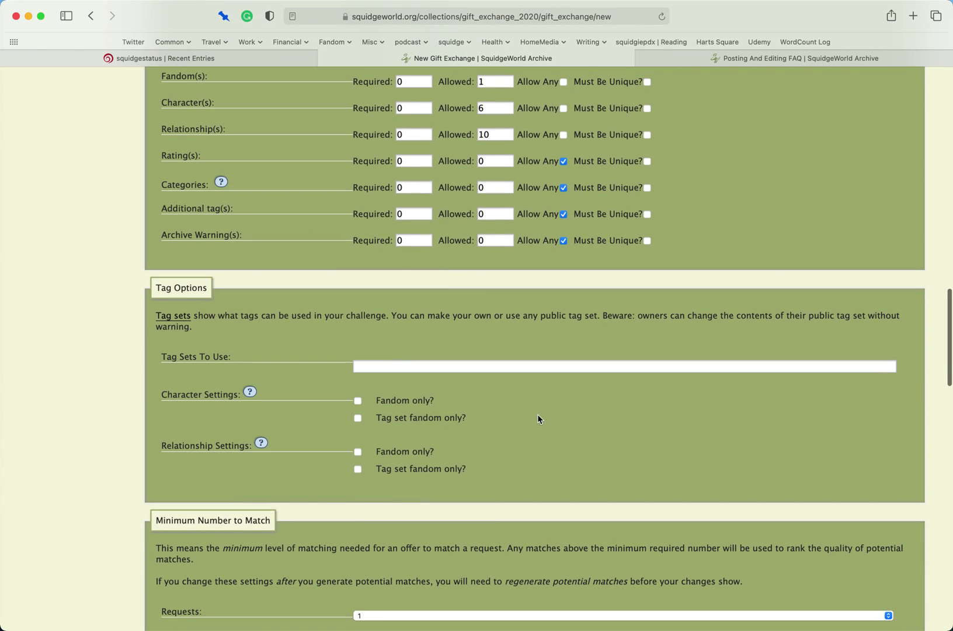
- Open the Tag Sets page in a new browser tab and switch to it
{"action": "right_click", "coordinate": [178, 320]}
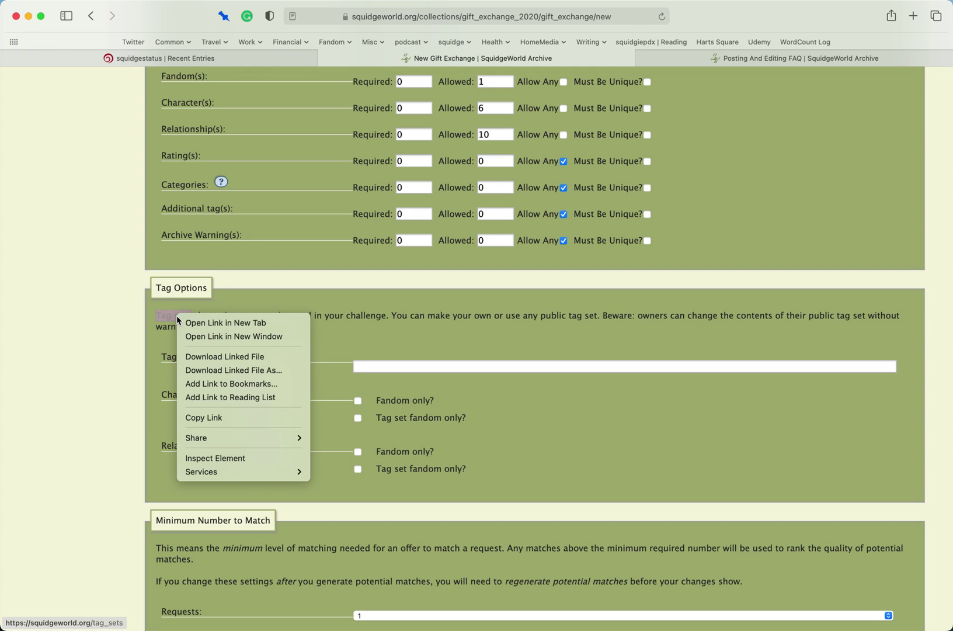
{"action": "left_click", "coordinate": [198, 324]}
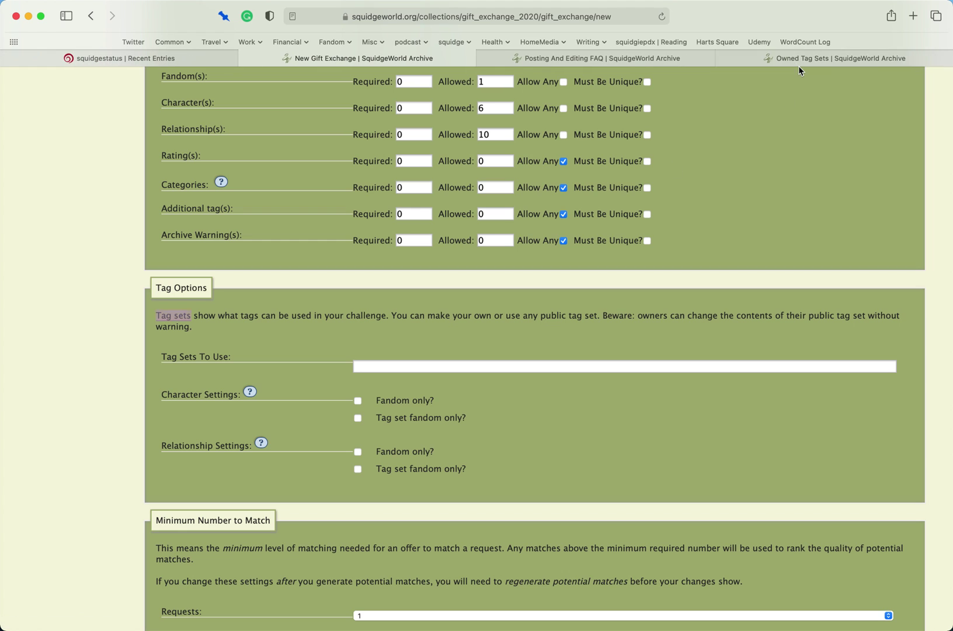
{"action": "left_click", "coordinate": [799, 65]}
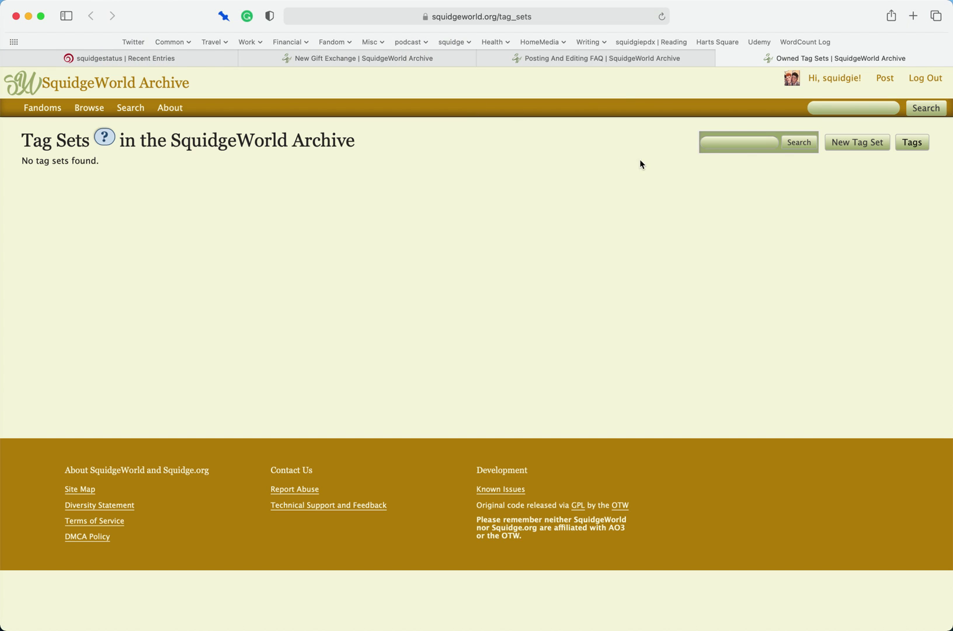
- Start a new tag set titled 'Stargate Atlantis tagets' with description 'This is everything SgA'
{"action": "left_click", "coordinate": [854, 143]}
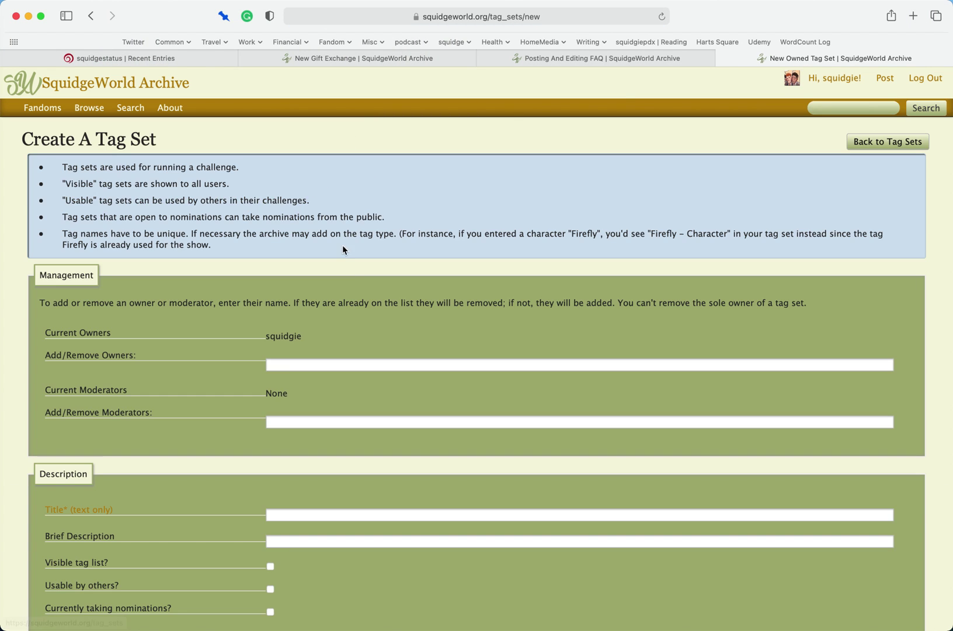
{"action": "left_click", "coordinate": [409, 366]}
{"action": "scroll", "coordinate": [409, 365], "scroll_direction": "down", "scroll_amount": 1}
{"action": "left_click", "coordinate": [472, 412]}
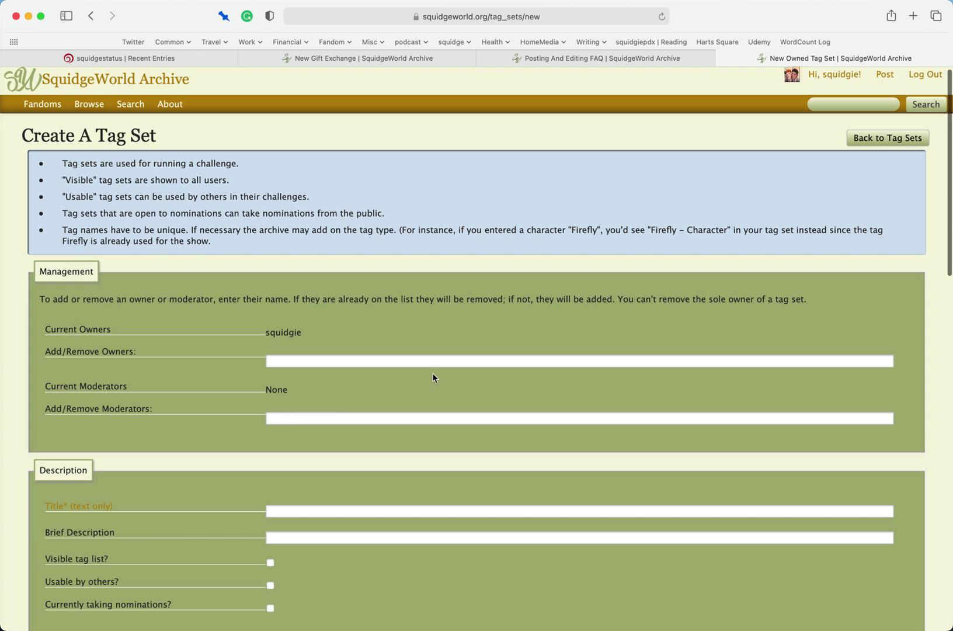
{"action": "scroll", "coordinate": [433, 376], "scroll_direction": "down", "scroll_amount": 5}
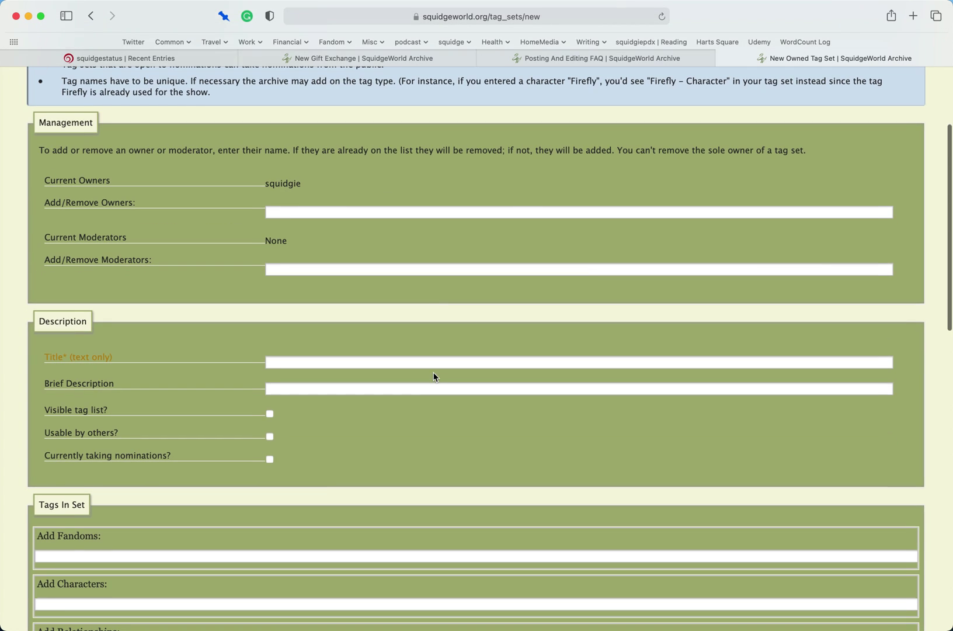
{"action": "left_click", "coordinate": [344, 365]}
{"action": "type", "text": "S"}
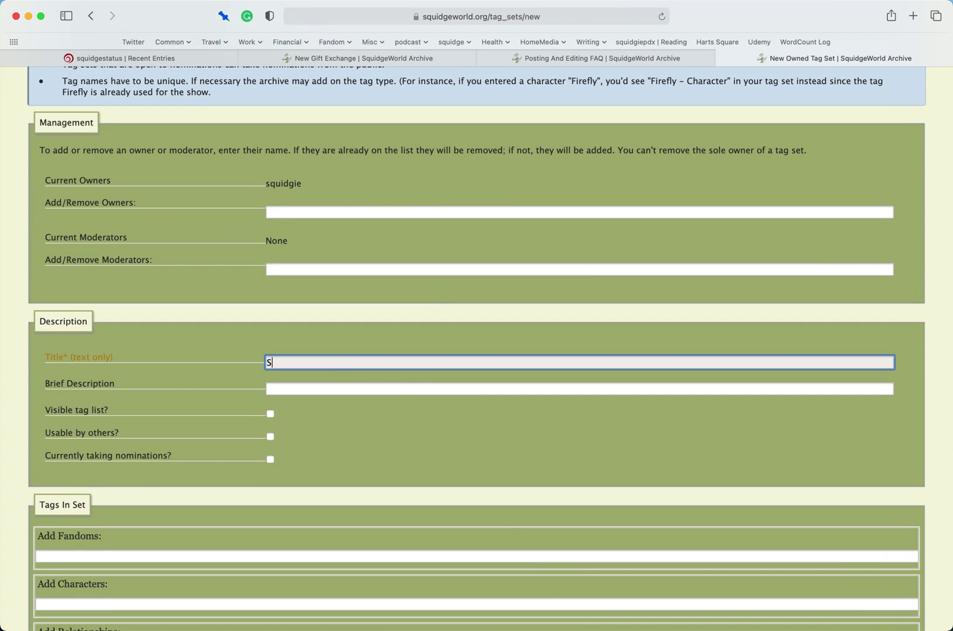
{"action": "type", "text": "targate Atlantis tagets"}
{"action": "key", "text": "Tab"}
{"action": "type", "text": "This is ev"}
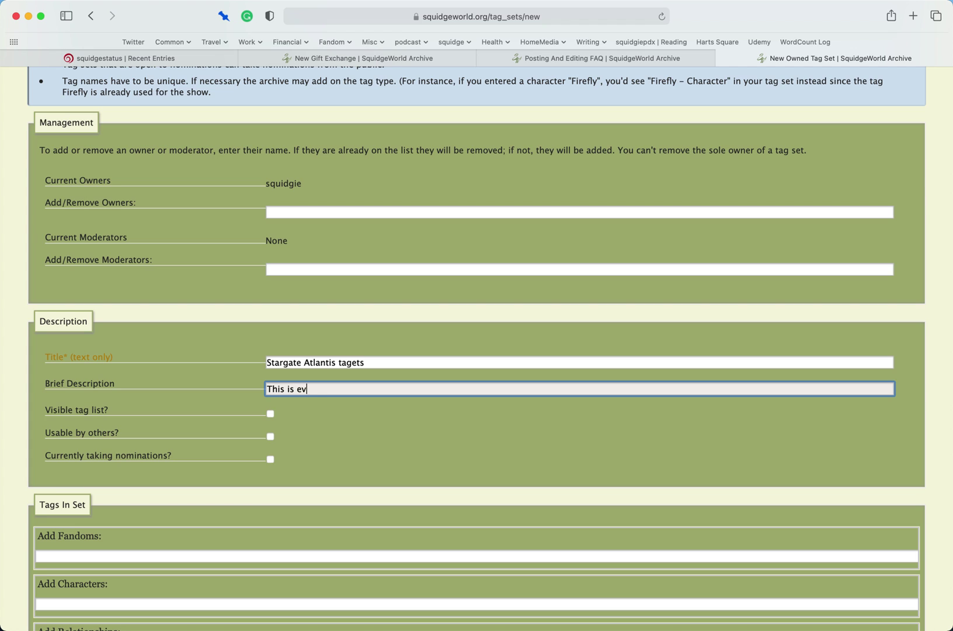
{"action": "type", "text": "erything SgA"}
- Make the tag list visible and usable by others, leaving nominations turned off
{"action": "scroll", "coordinate": [490, 348], "scroll_direction": "down", "scroll_amount": 1}
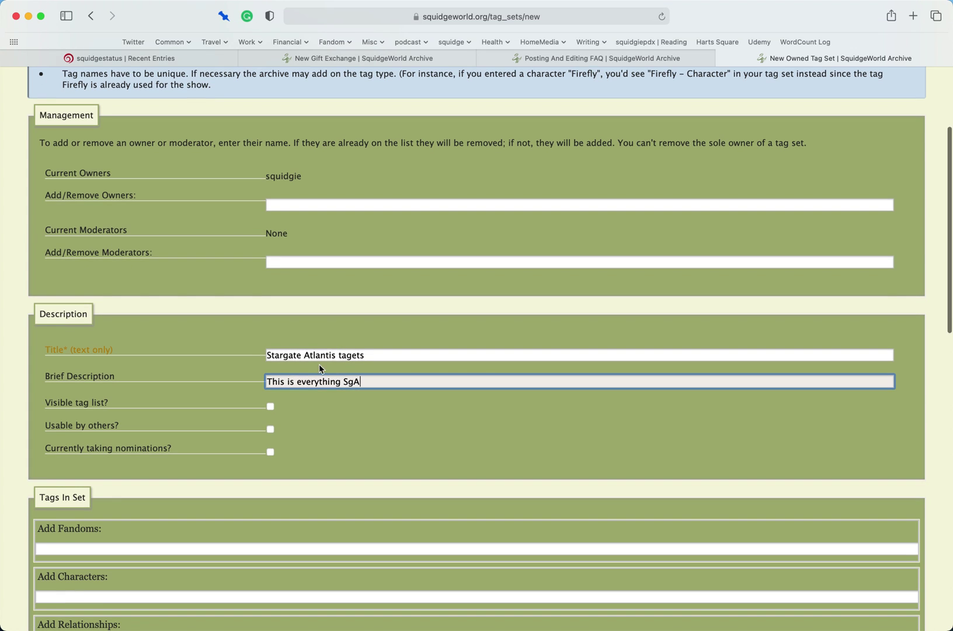
{"action": "left_click", "coordinate": [270, 407]}
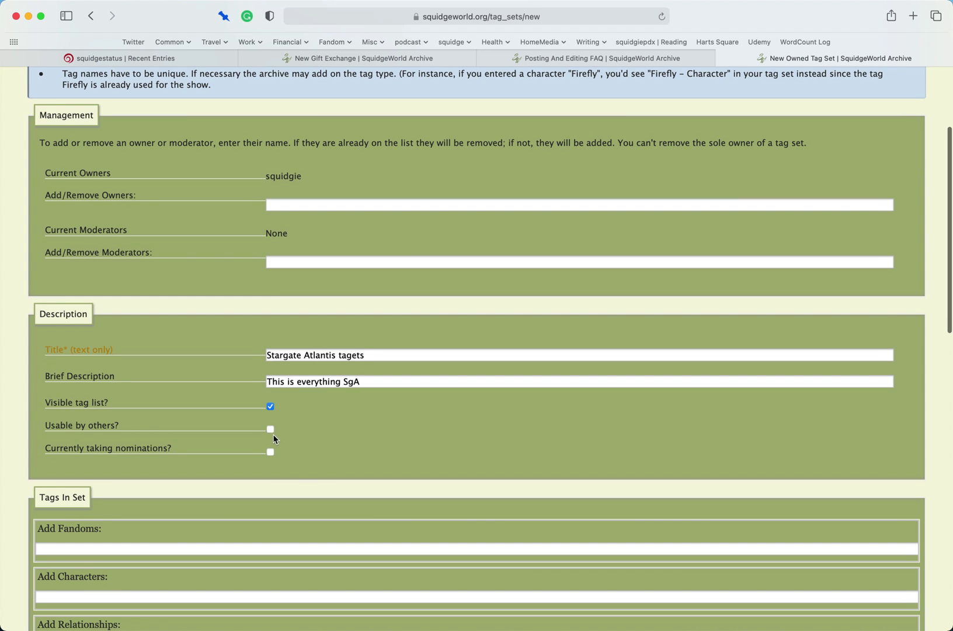
{"action": "left_click", "coordinate": [271, 430]}
{"action": "scroll", "coordinate": [272, 435], "scroll_direction": "down", "scroll_amount": 1}
{"action": "scroll", "coordinate": [271, 453], "scroll_direction": "down", "scroll_amount": 1}
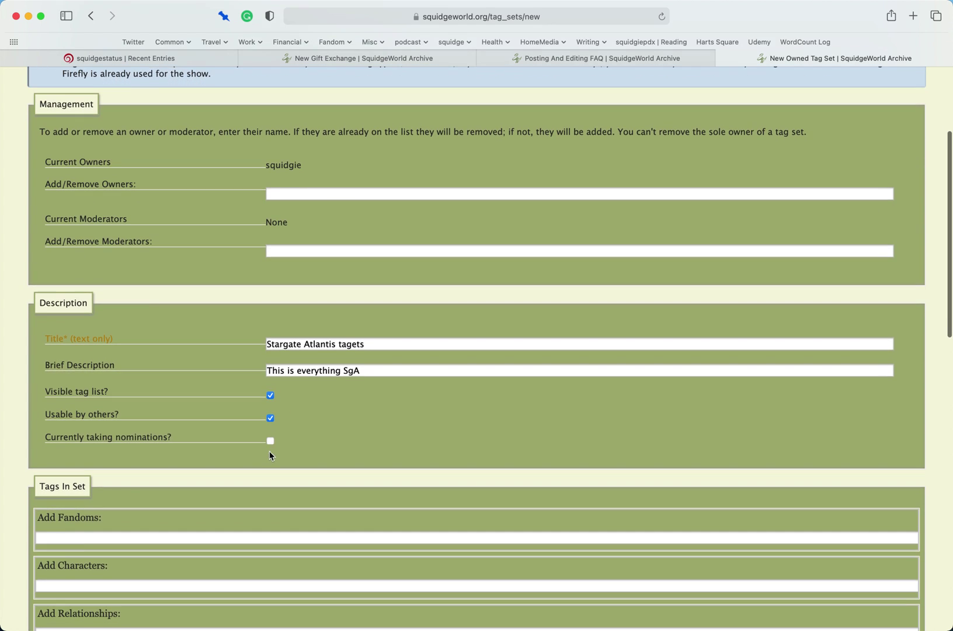
{"action": "left_click", "coordinate": [271, 445]}
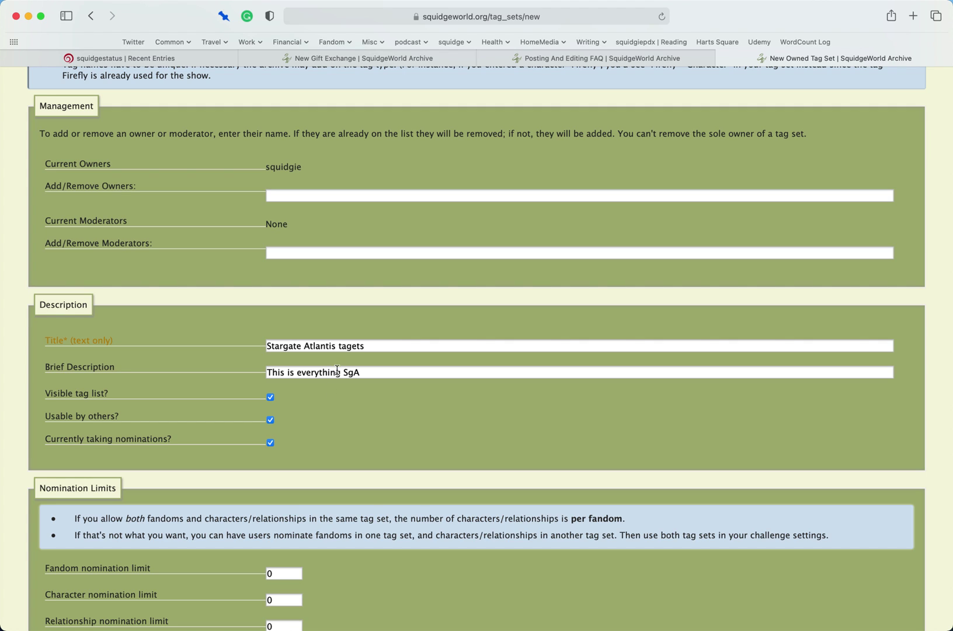
{"action": "scroll", "coordinate": [334, 368], "scroll_direction": "down", "scroll_amount": 5}
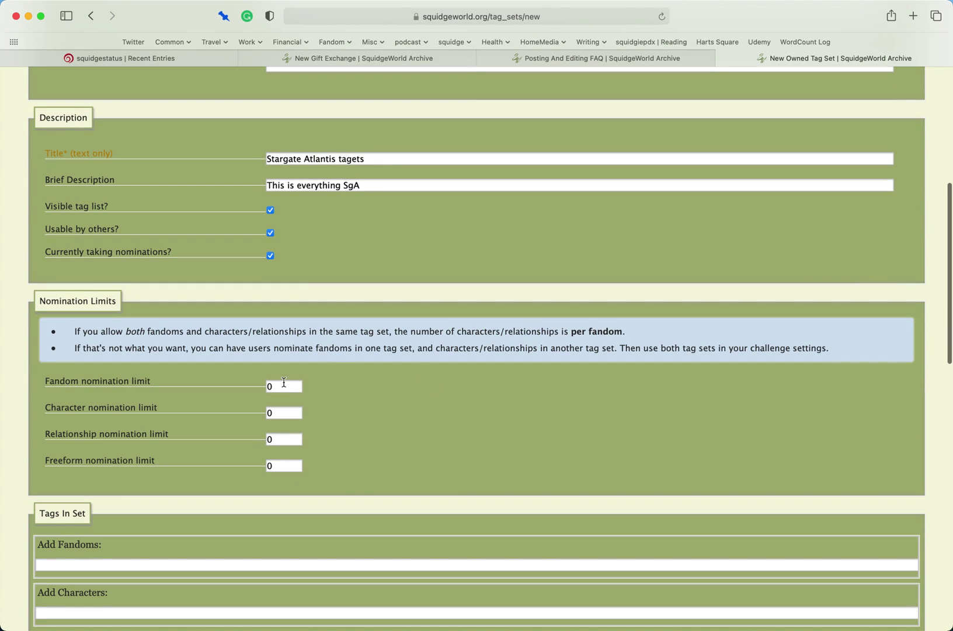
{"action": "scroll", "coordinate": [342, 445], "scroll_direction": "down", "scroll_amount": 2}
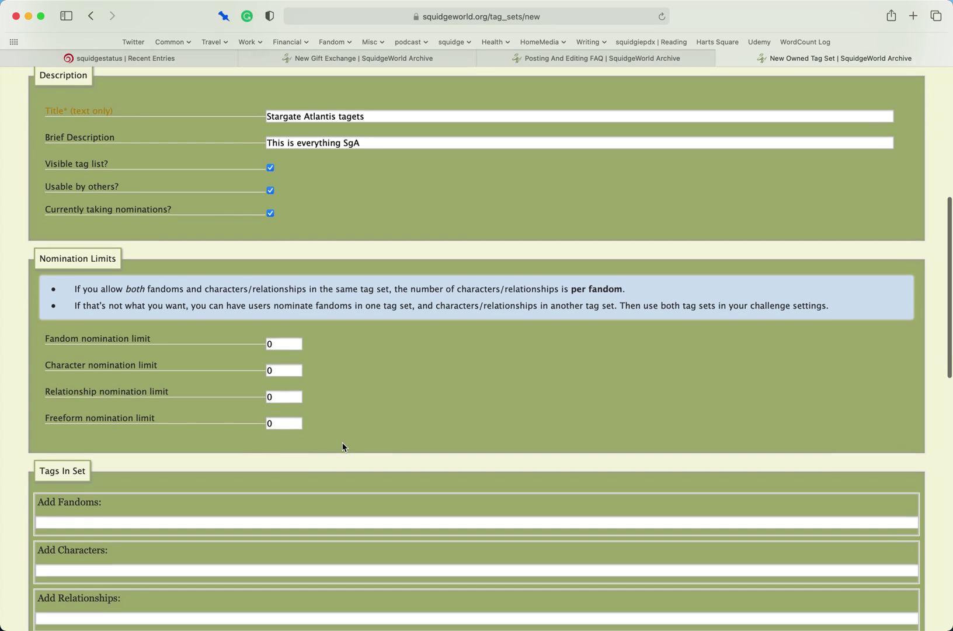
{"action": "left_click", "coordinate": [271, 210]}
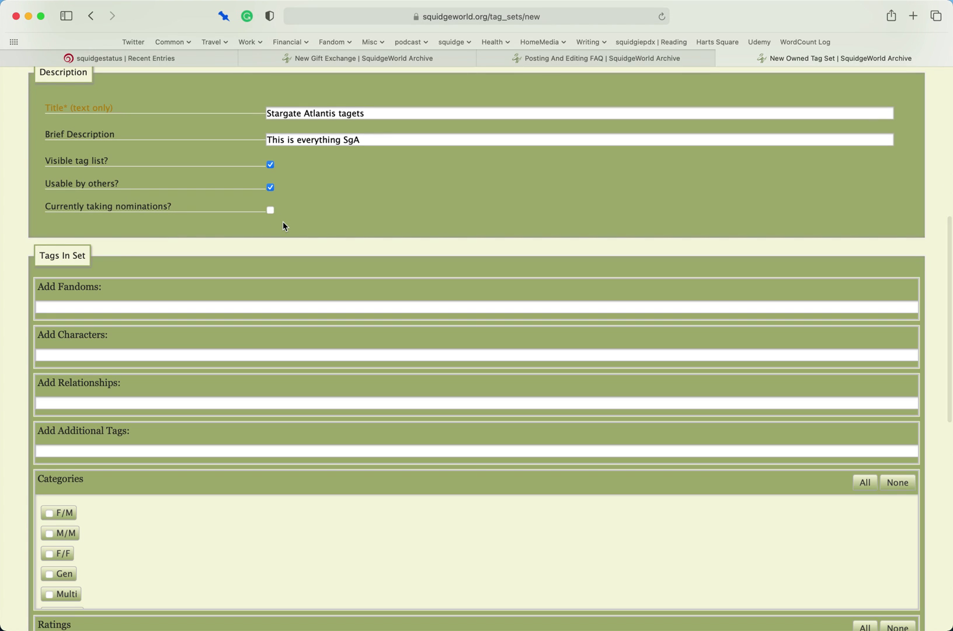
- Add Stargate Atlantis as the tag set's fandom
{"action": "left_click", "coordinate": [229, 306]}
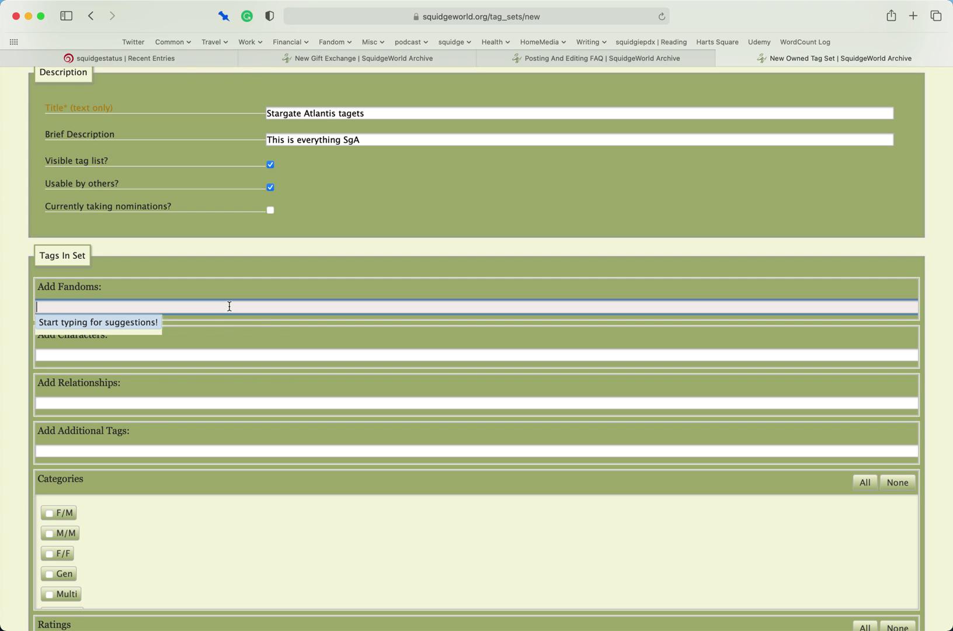
{"action": "type", "text": "Stargate"}
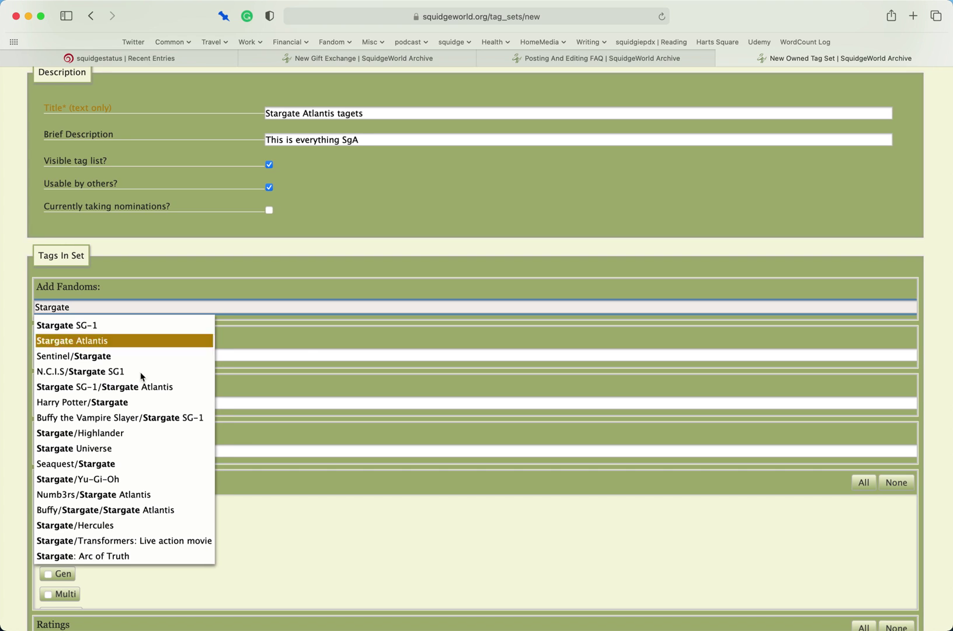
{"action": "scroll", "coordinate": [103, 352], "scroll_direction": "down", "scroll_amount": 1}
{"action": "left_click", "coordinate": [102, 340]}
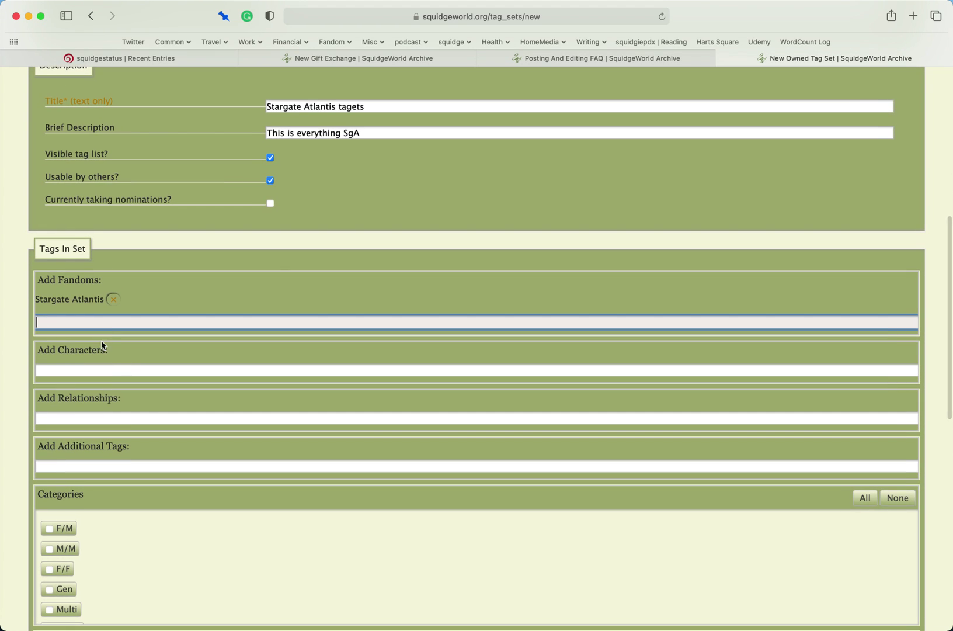
- Add characters Rodney McKay, John Sheppard and Radek Zelenka from Stargate Atlantis
{"action": "left_click", "coordinate": [138, 367]}
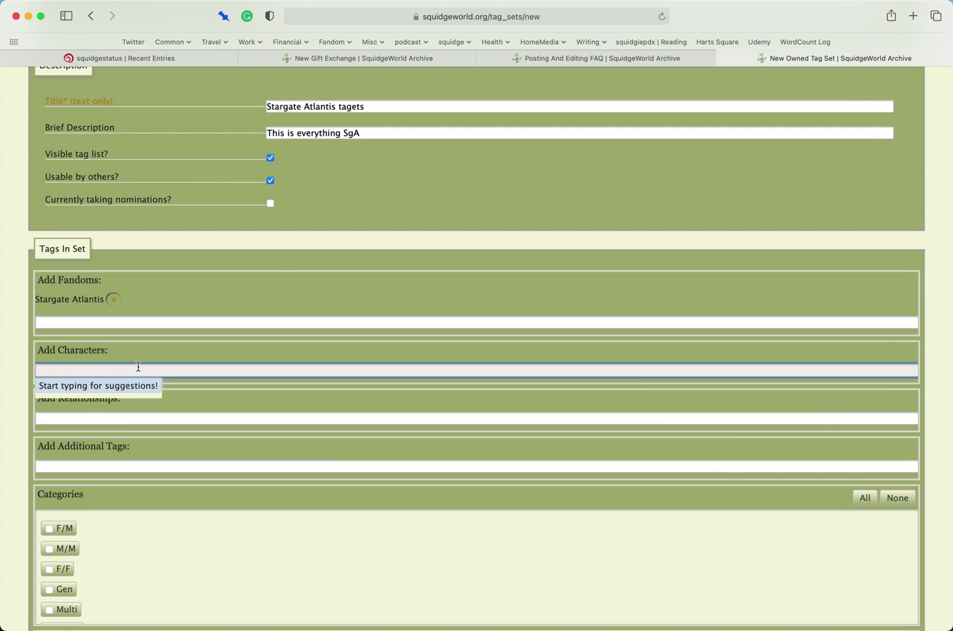
{"action": "type", "text": "rodney"}
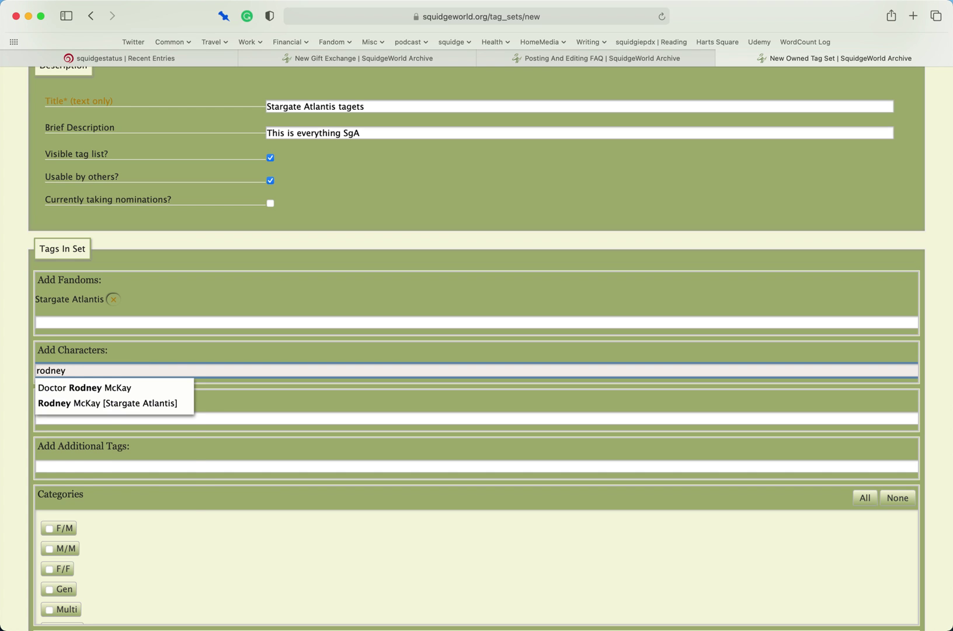
{"action": "key", "text": "Down"}
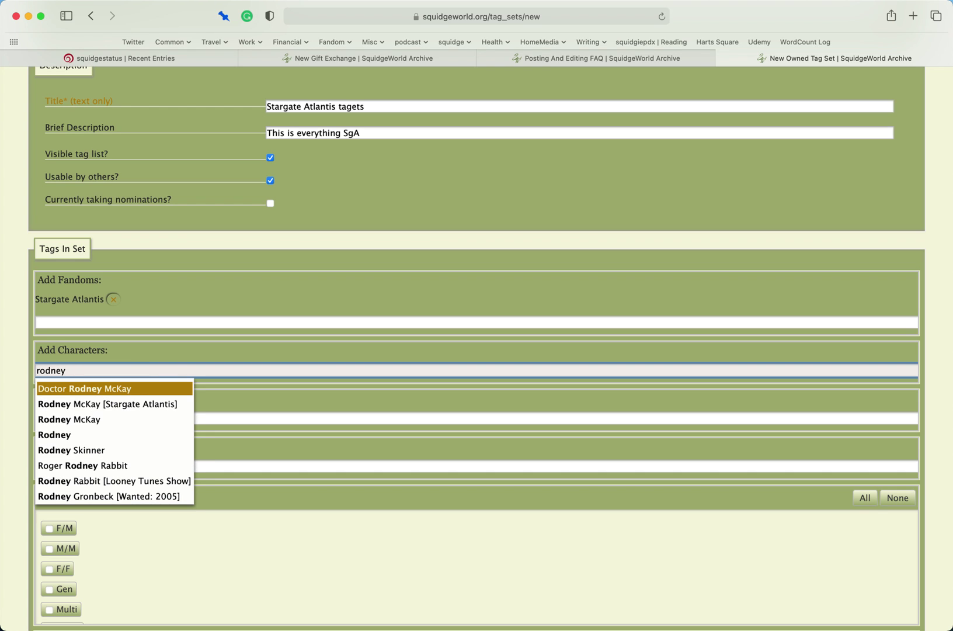
{"action": "key", "text": "Down"}
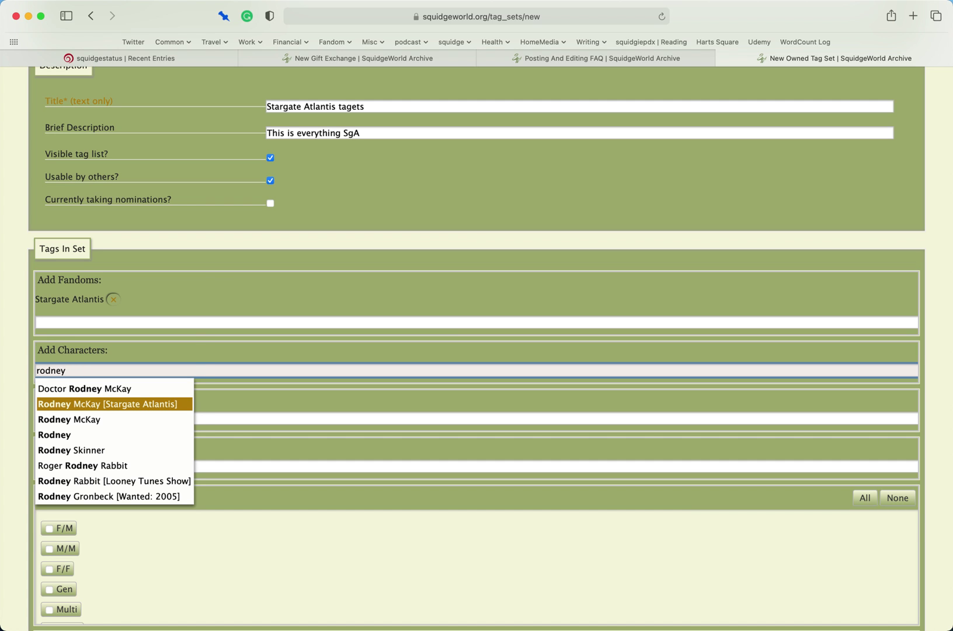
{"action": "key", "text": "Return"}
{"action": "type", "text": "john sheppar"}
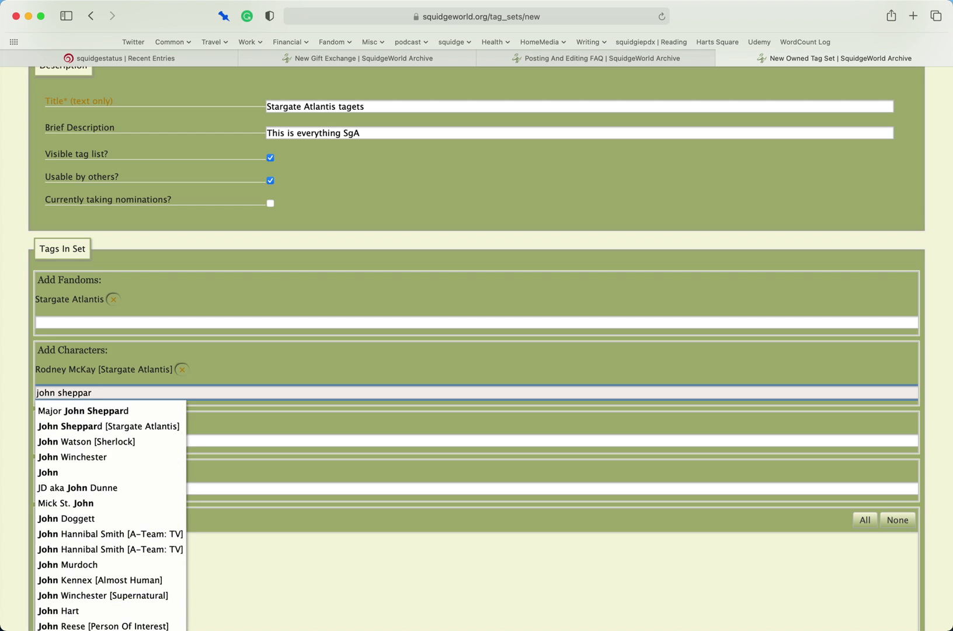
{"action": "key", "text": "Down"}
{"action": "key", "text": "Down"}
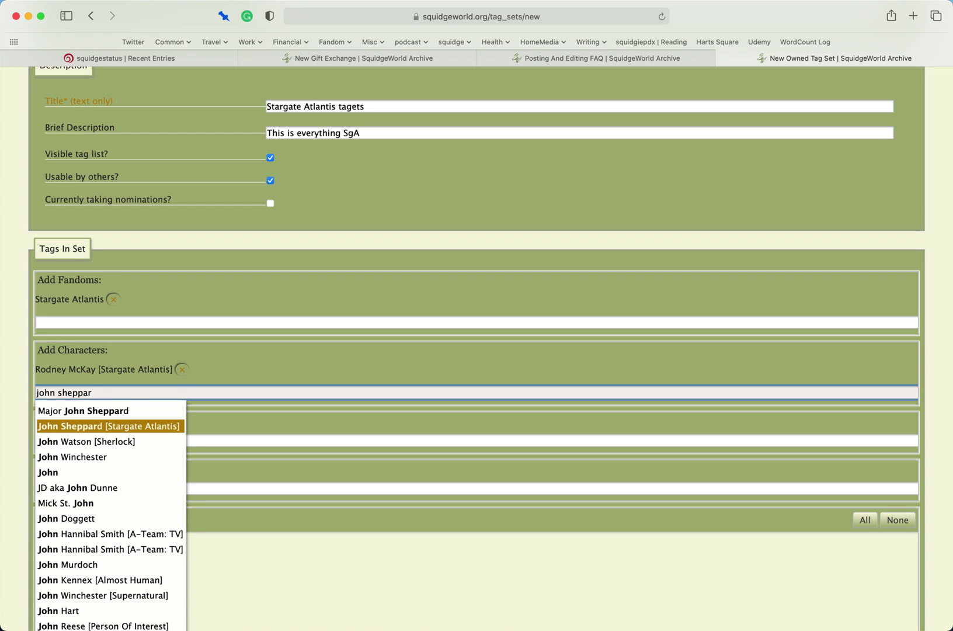
{"action": "key", "text": "Return"}
{"action": "type", "text": "radek"}
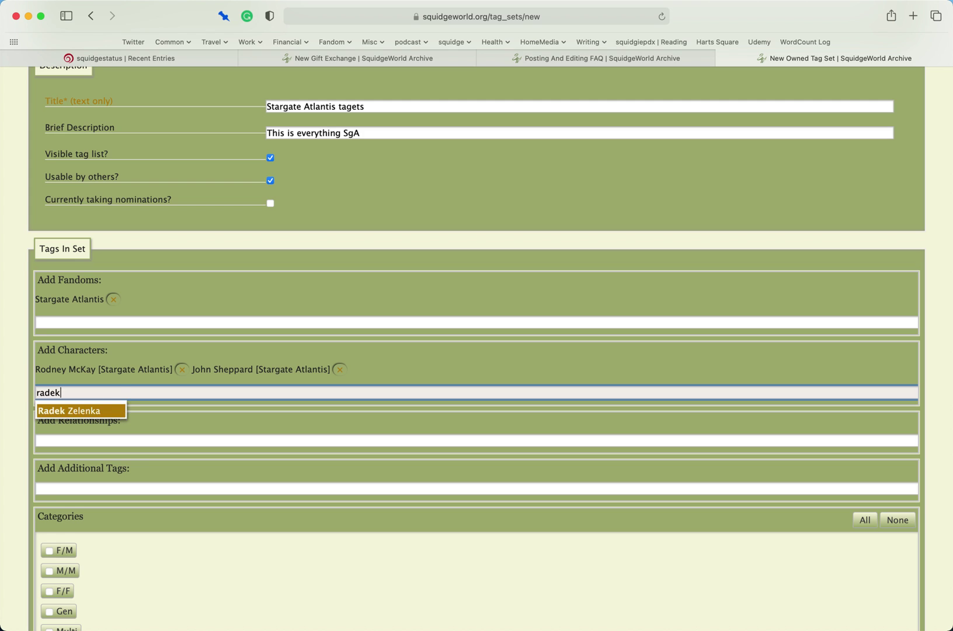
{"action": "key", "text": "Return"}
- Add Elizabeth Weir and Evan Lorne as characters, clearing a duplicate search
{"action": "type", "text": "elizabe"}
{"action": "key", "text": "Down"}
{"action": "key", "text": "Return"}
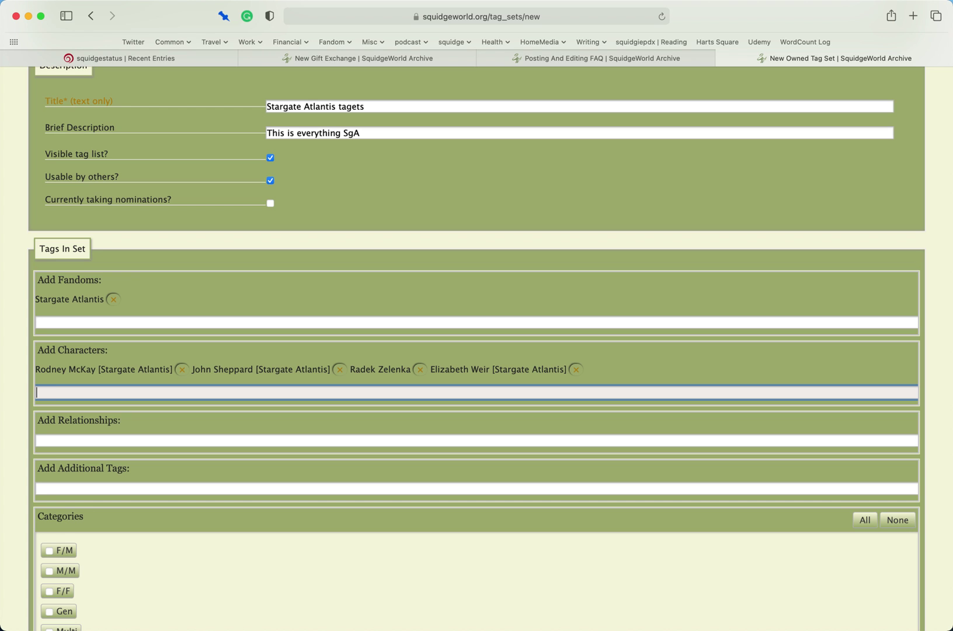
{"action": "type", "text": "elizabeth"}
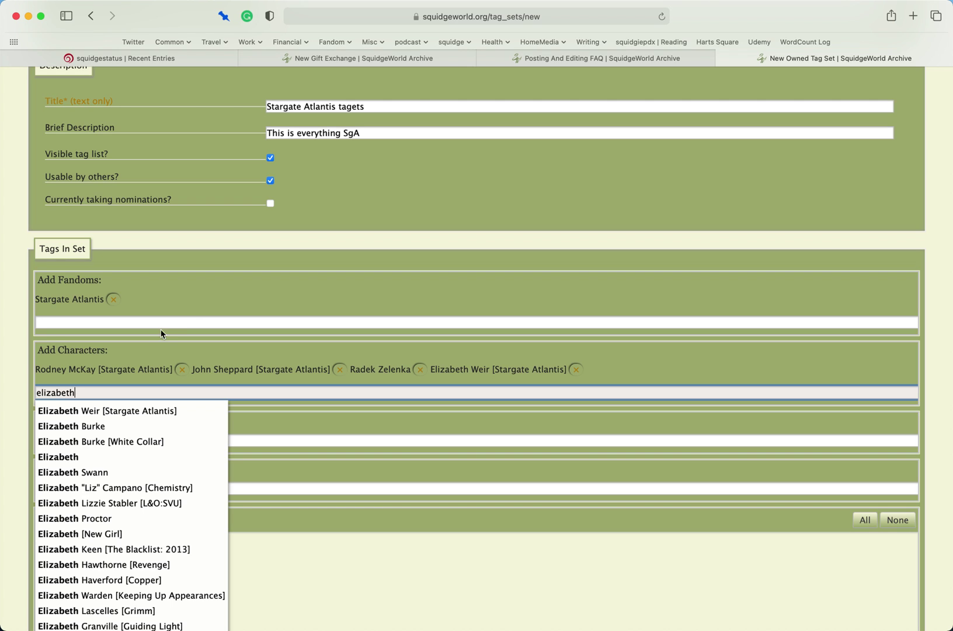
{"action": "left_click_drag", "start_coordinate": [85, 391], "coordinate": [34, 395]}
{"action": "key", "text": "BackSpace"}
{"action": "left_click", "coordinate": [198, 394]}
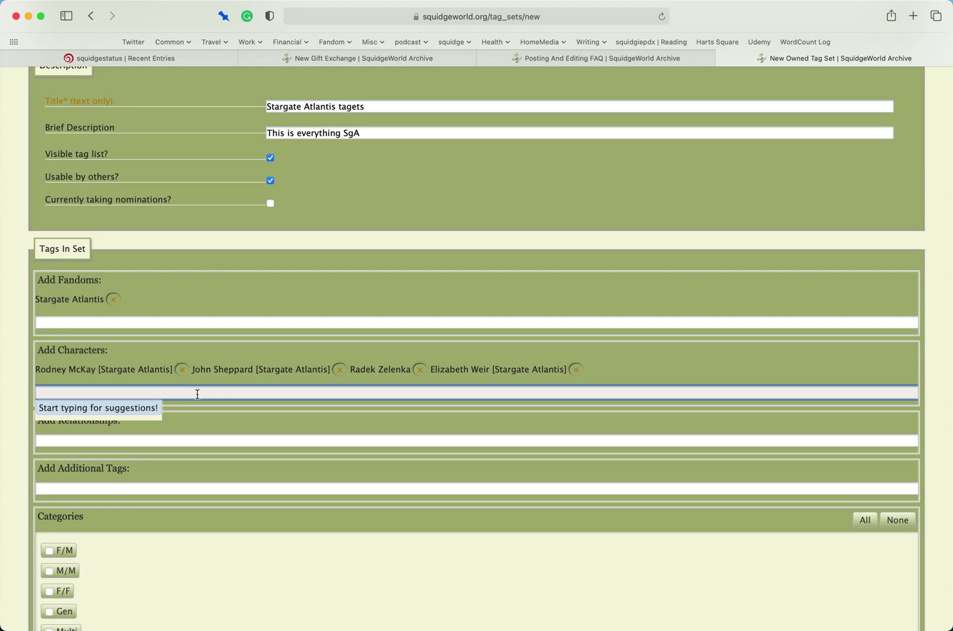
{"action": "type", "text": "lorne"}
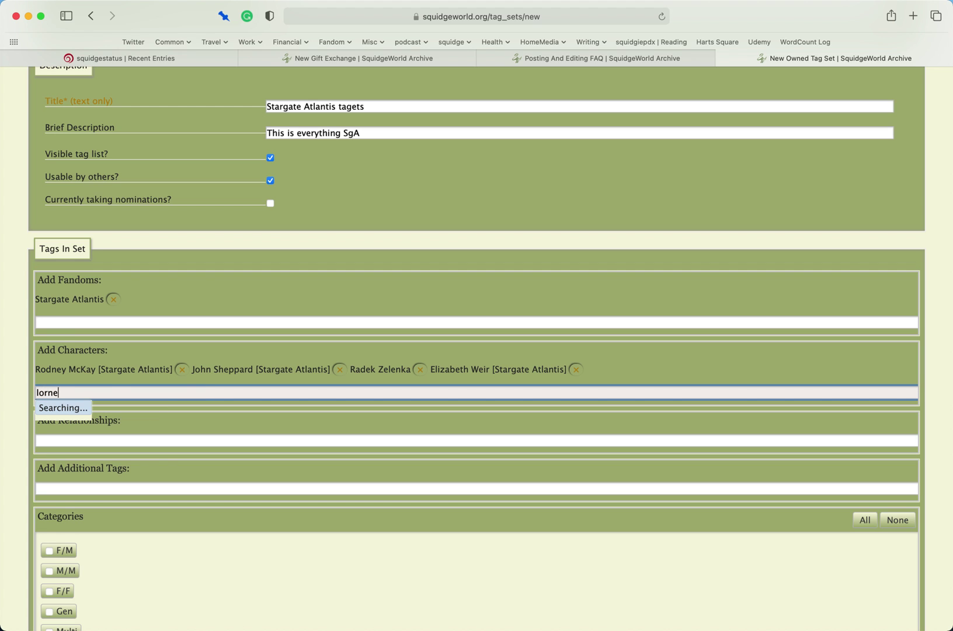
{"action": "key", "text": "Down"}
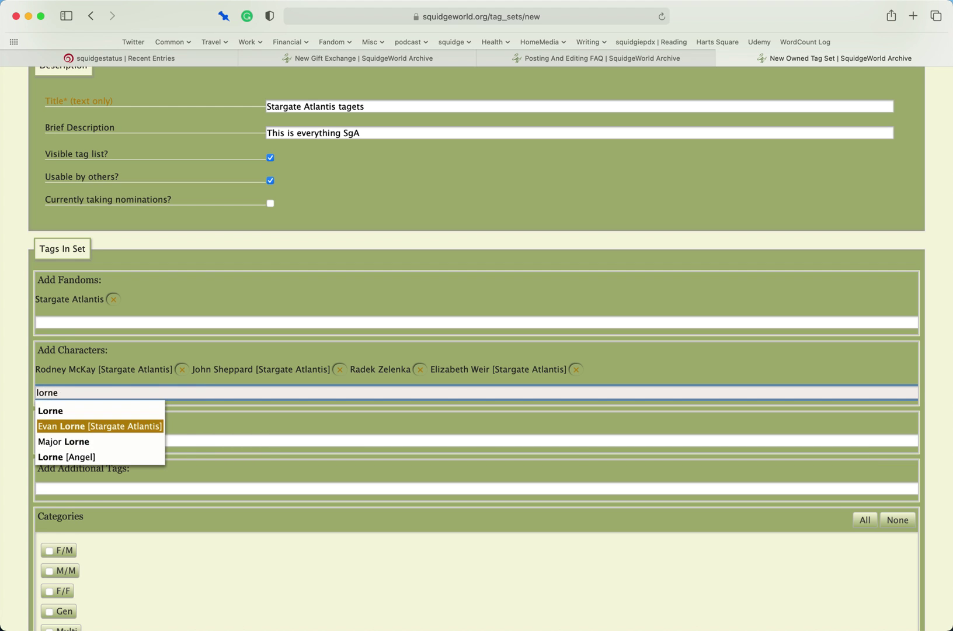
{"action": "key", "text": "Return"}
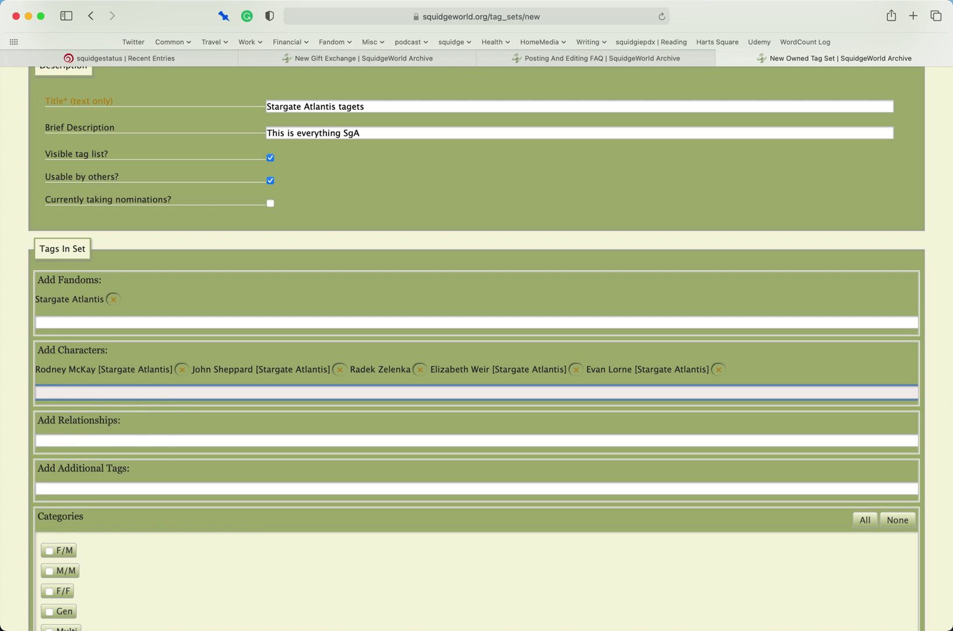
- Add Dr Parrish, Carson Beckett and Richard Woolsey as character tags
{"action": "type", "text": "parrish"}
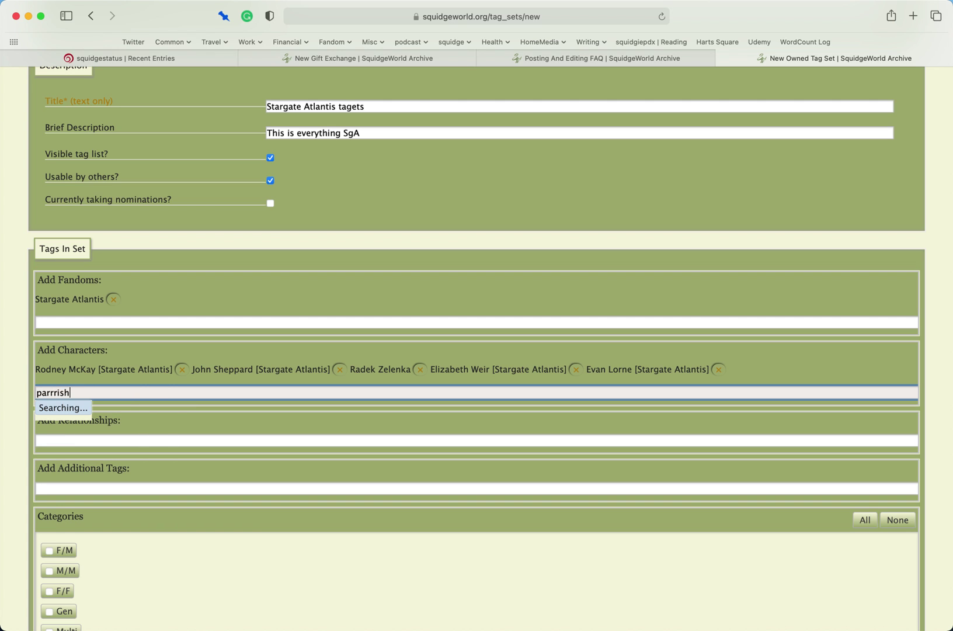
{"action": "key", "text": "alt+BackSpace"}
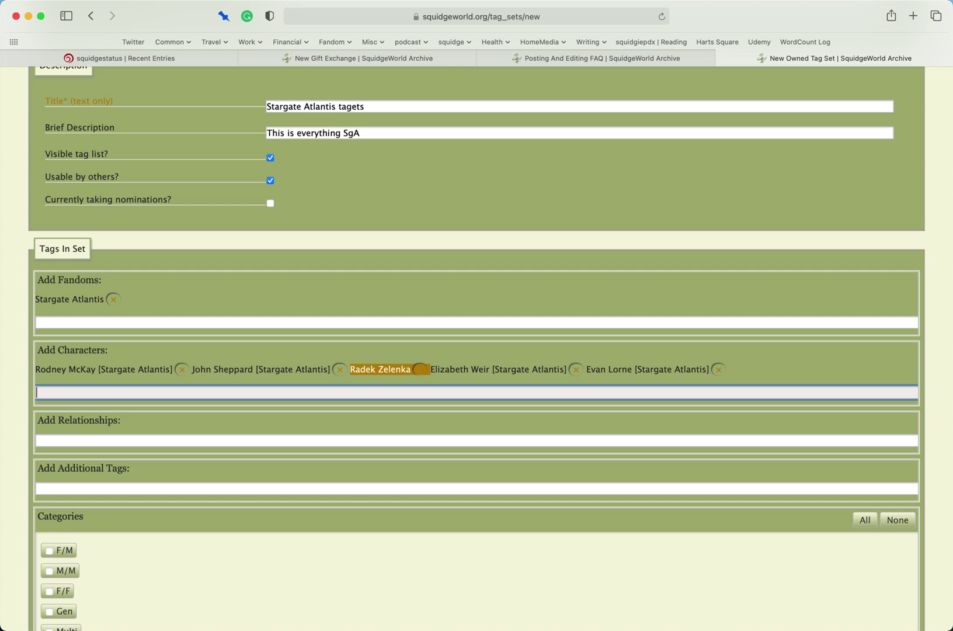
{"action": "left_click", "coordinate": [211, 392]}
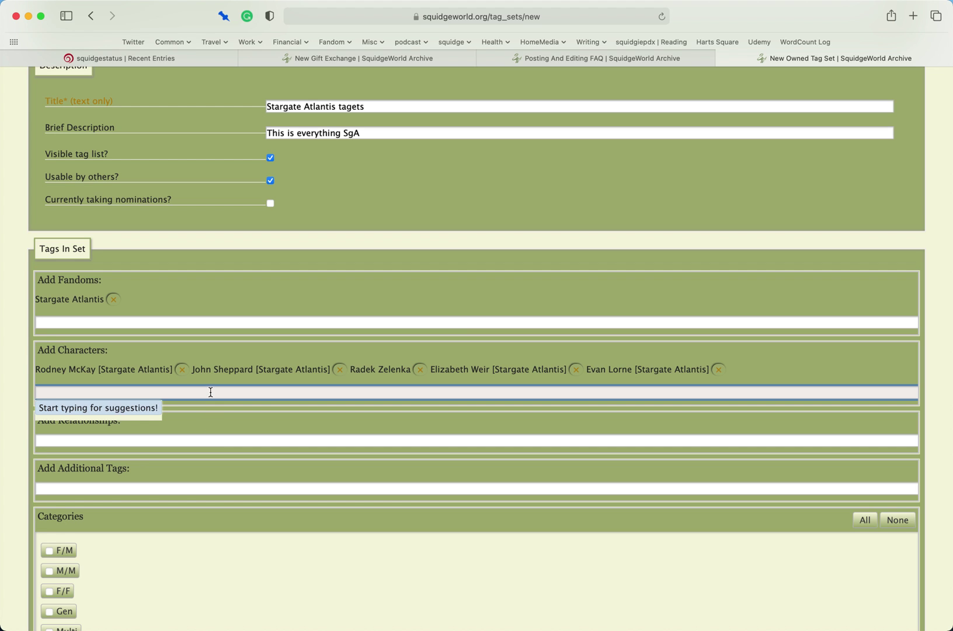
{"action": "type", "text": "parrish"}
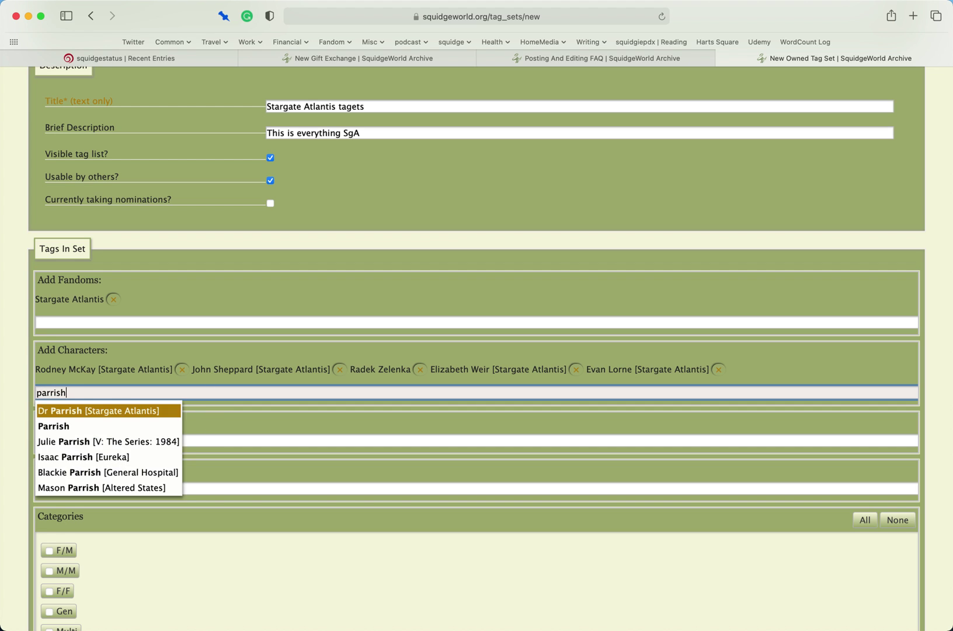
{"action": "key", "text": "Return"}
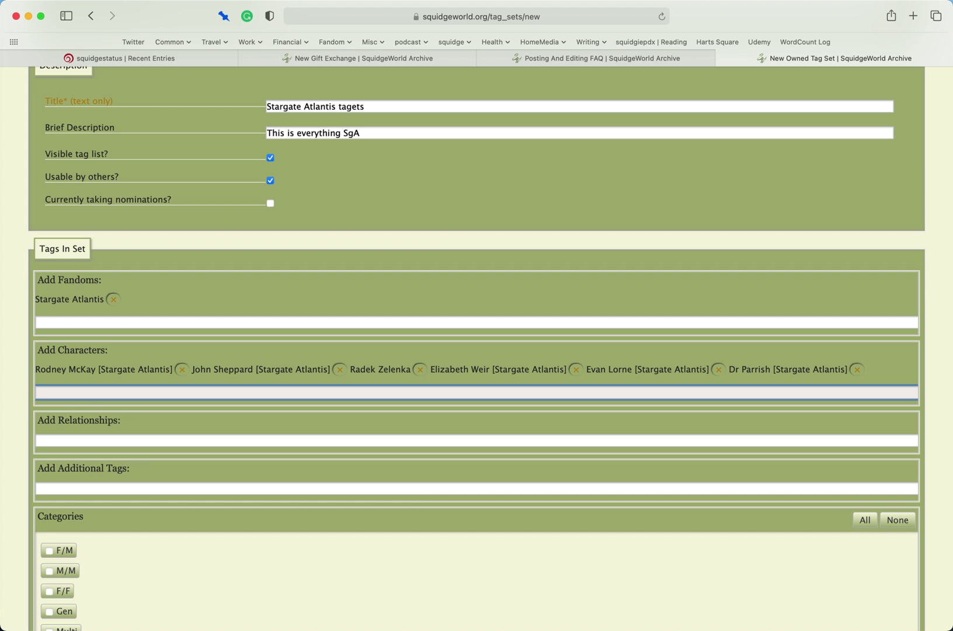
{"action": "type", "text": "carson"}
{"action": "key", "text": "Down"}
{"action": "key", "text": "Return"}
{"action": "type", "text": "wool"}
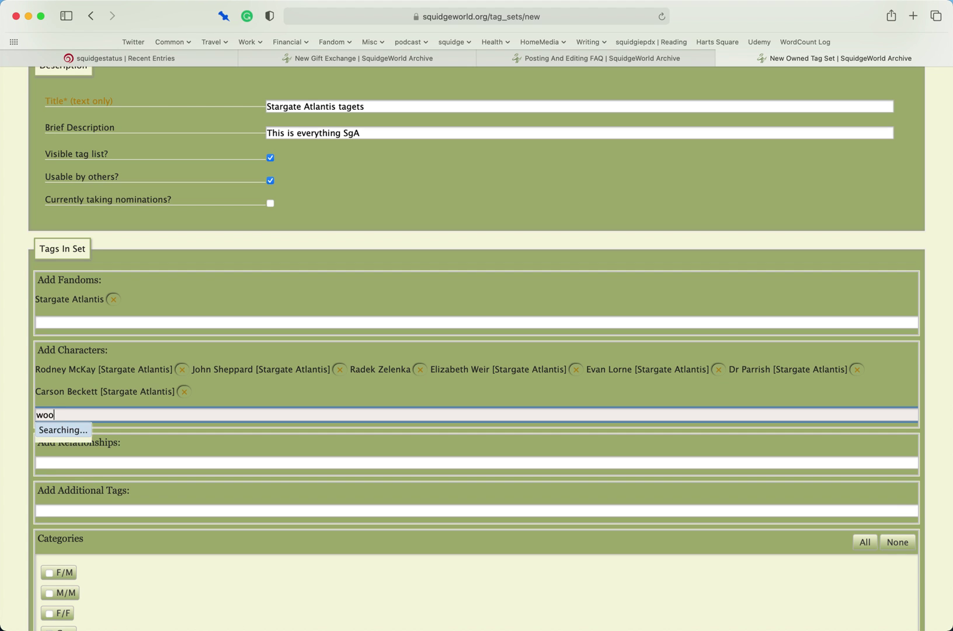
{"action": "key", "text": "Down"}
{"action": "key", "text": "Down"}
{"action": "key", "text": "Down"}
{"action": "key", "text": "Return"}
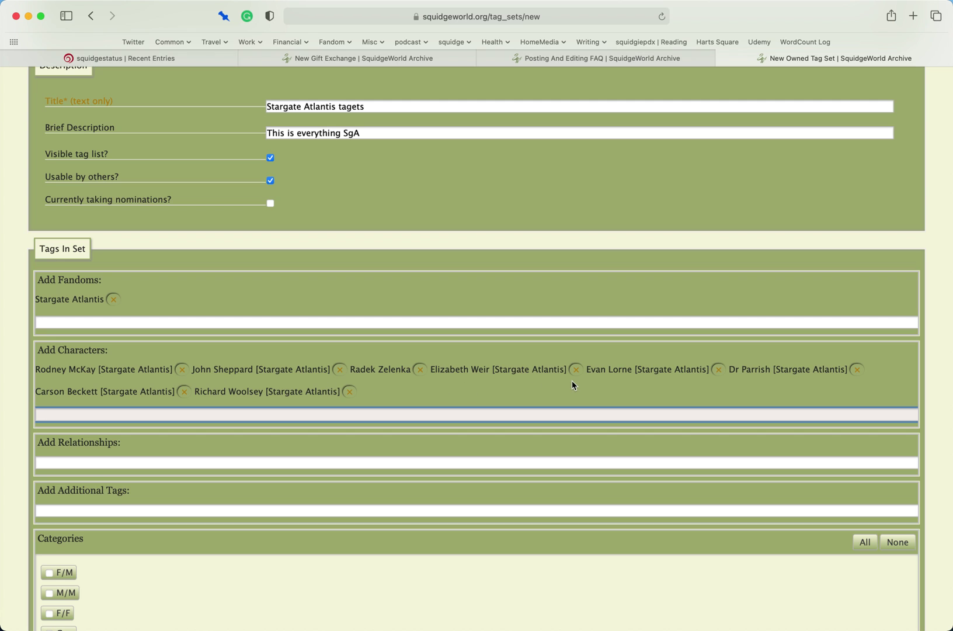
- Add relationships John Sheppard/Rodney McKay and Elizabeth Weir/Teyla
{"action": "left_click", "coordinate": [189, 462]}
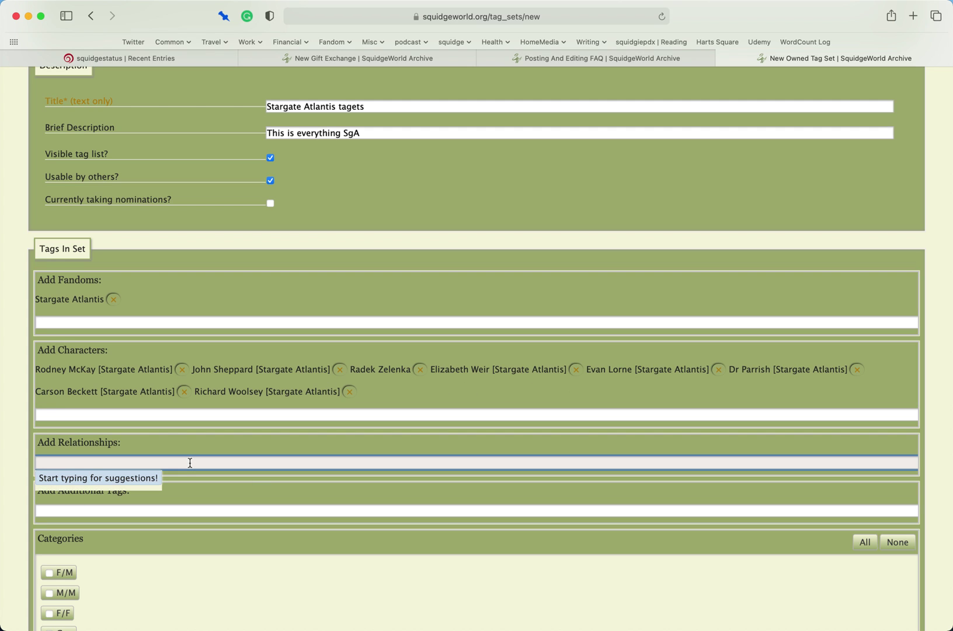
{"action": "type", "text": "rodney"}
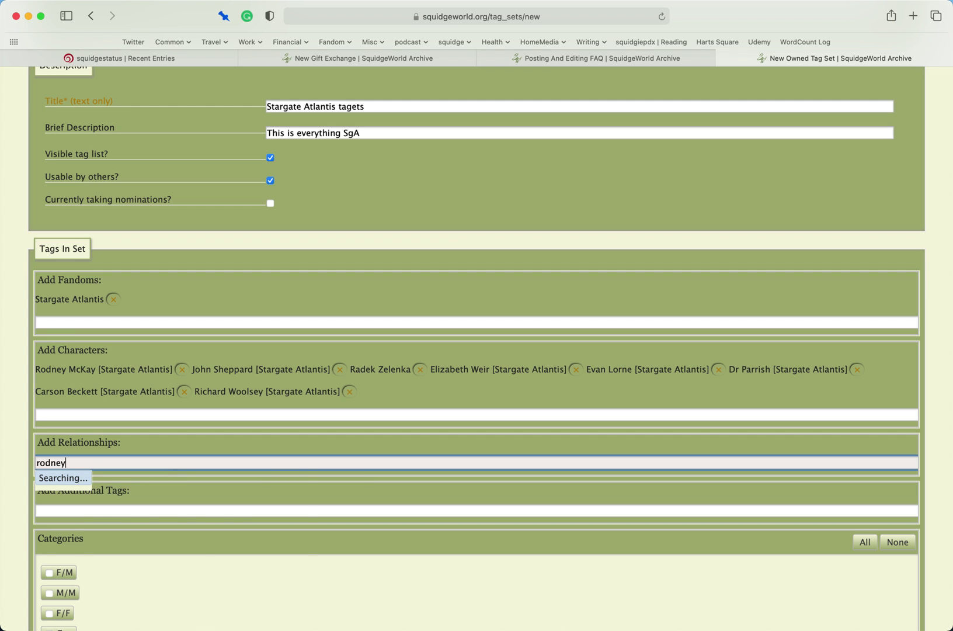
{"action": "key", "text": "Down"}
{"action": "key", "text": "Return"}
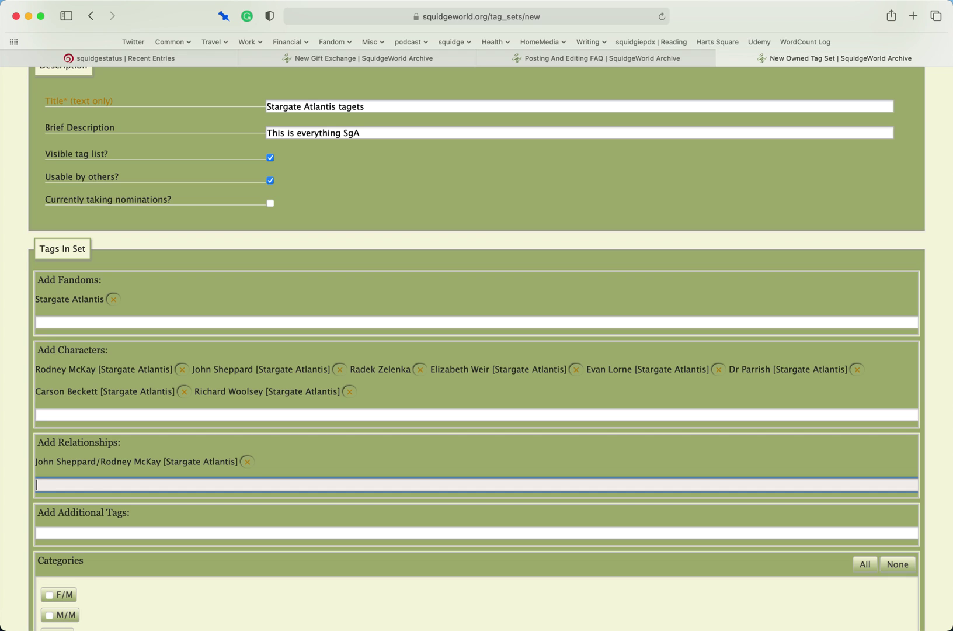
{"action": "type", "text": "wools"}
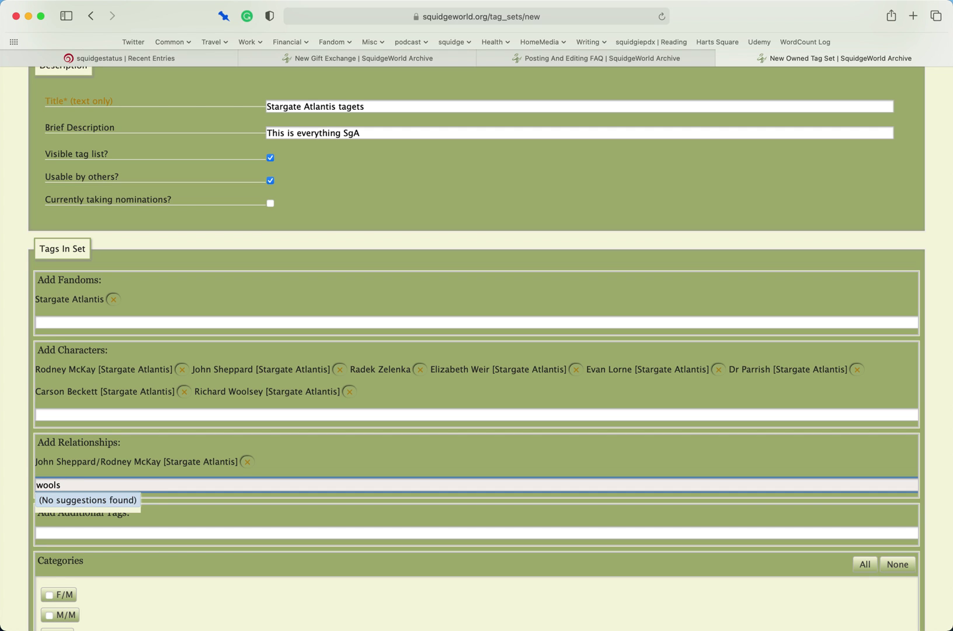
{"action": "key", "text": "BackSpace"}
{"action": "key", "text": "BackSpace"}
{"action": "key", "text": "BackSpace"}
{"action": "key", "text": "BackSpace"}
{"action": "key", "text": "BackSpace"}
{"action": "type", "text": "elizabe"}
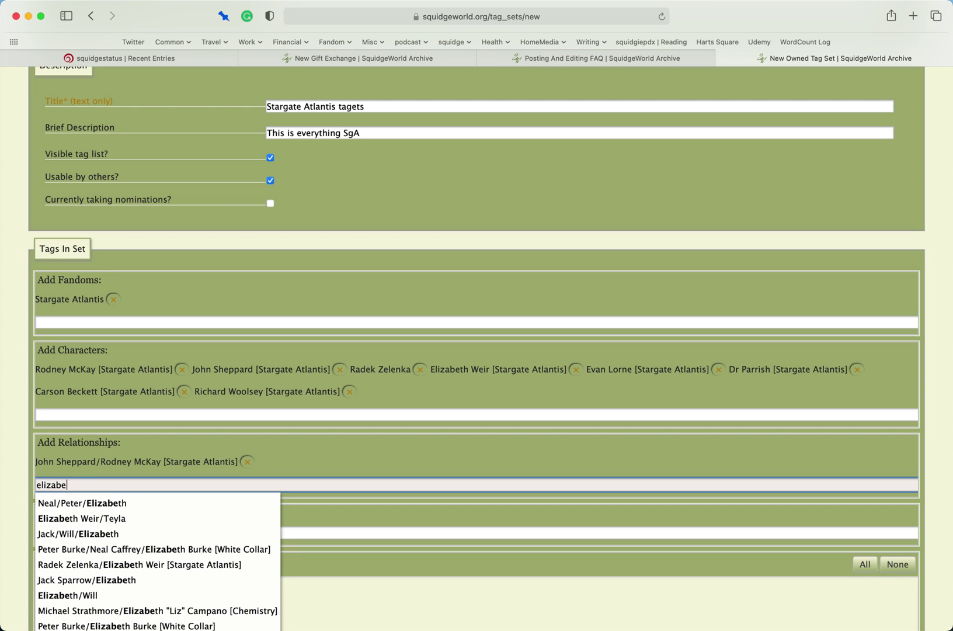
{"action": "key", "text": "Down"}
{"action": "key", "text": "Down"}
{"action": "key", "text": "Return"}
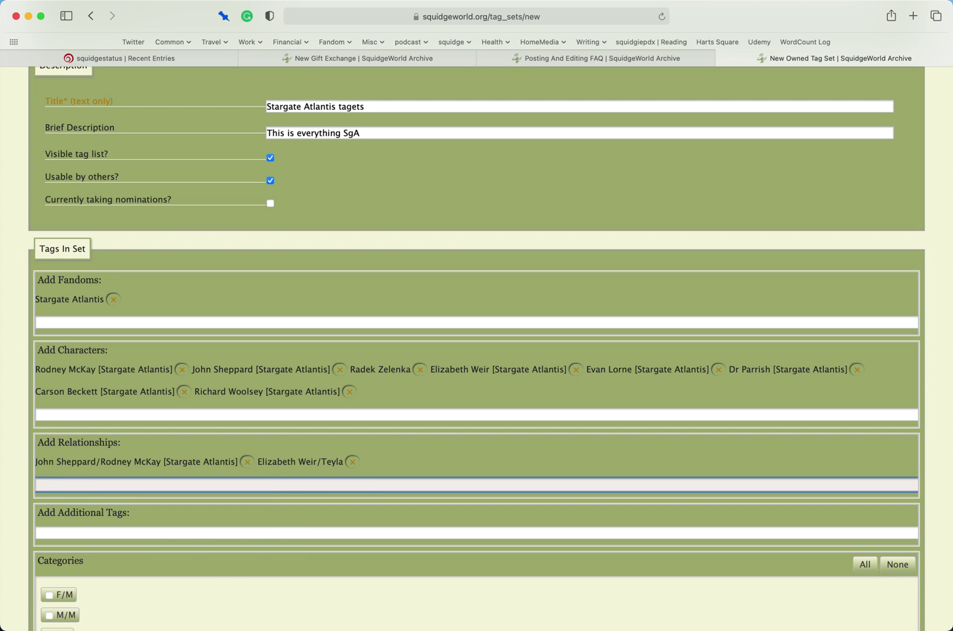
- Add Teyla Emmagan as a character tag
{"action": "left_click", "coordinate": [262, 418]}
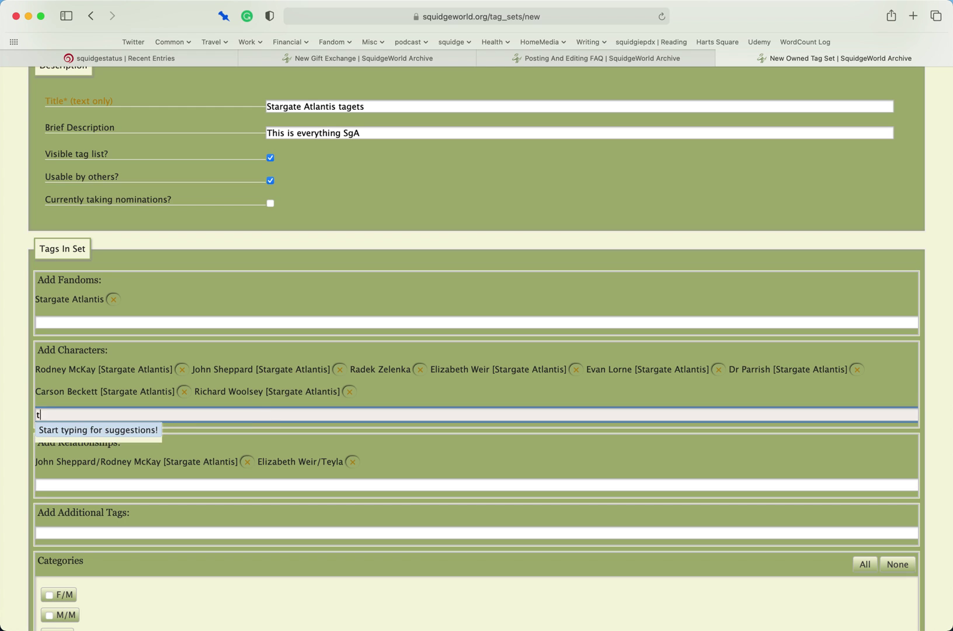
{"action": "type", "text": "teyla"}
{"action": "key", "text": "Down"}
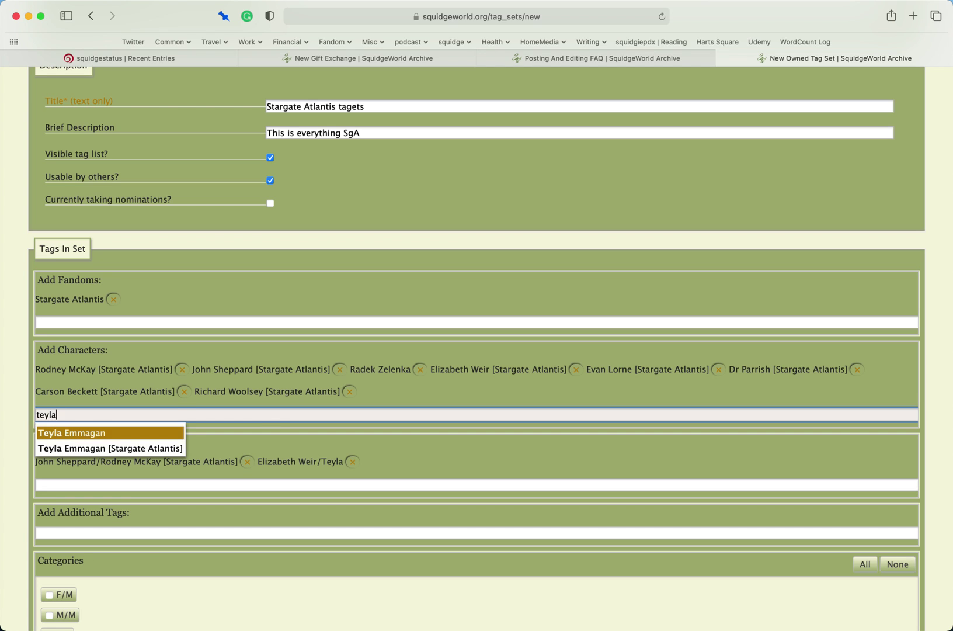
{"action": "key", "text": "Return"}
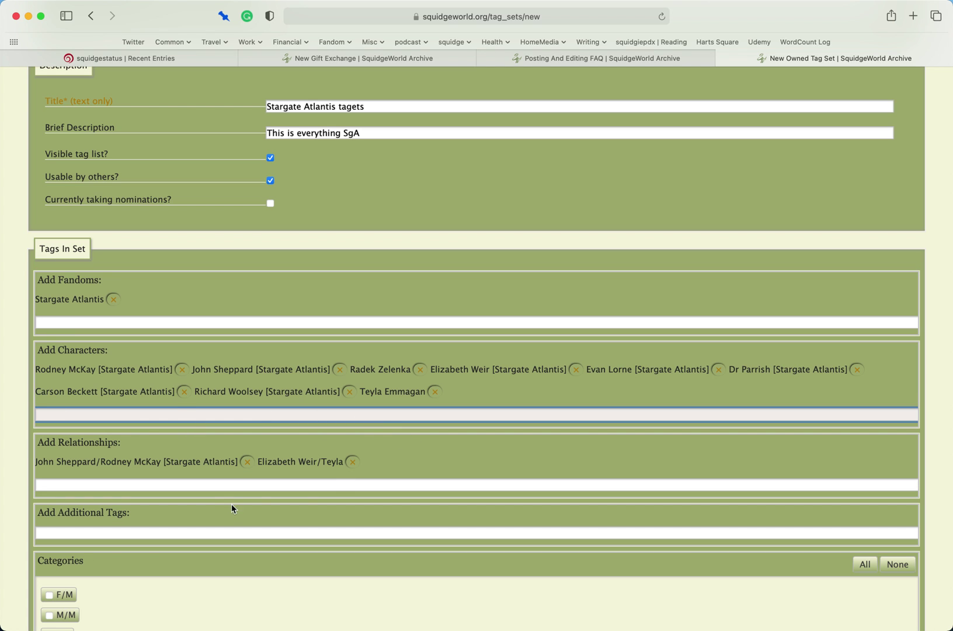
- Add First Time and First Kiss as additional tags, then remove both
{"action": "left_click", "coordinate": [192, 485]}
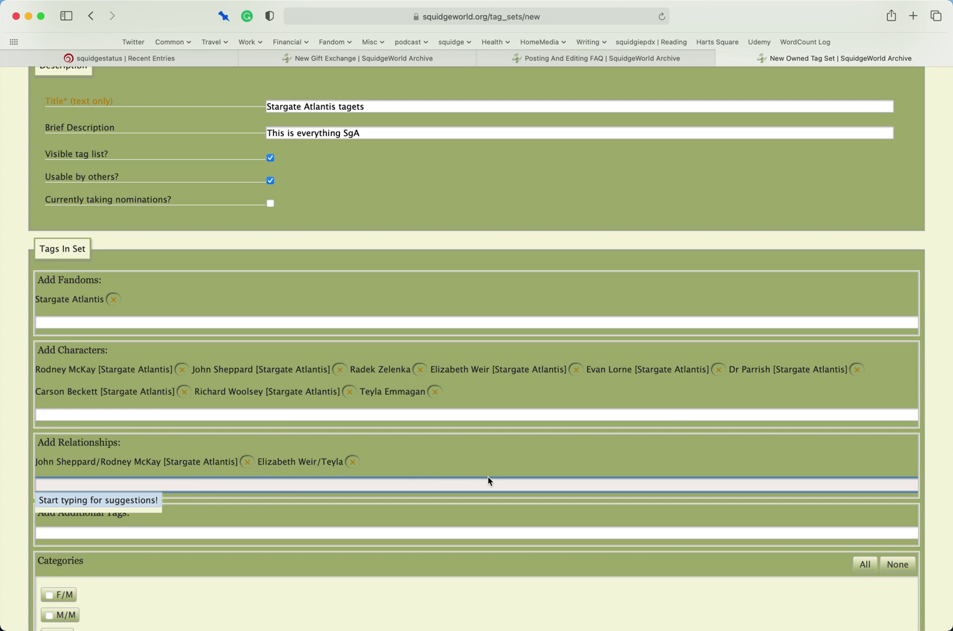
{"action": "scroll", "coordinate": [401, 493], "scroll_direction": "down", "scroll_amount": 5}
{"action": "left_click", "coordinate": [397, 492]}
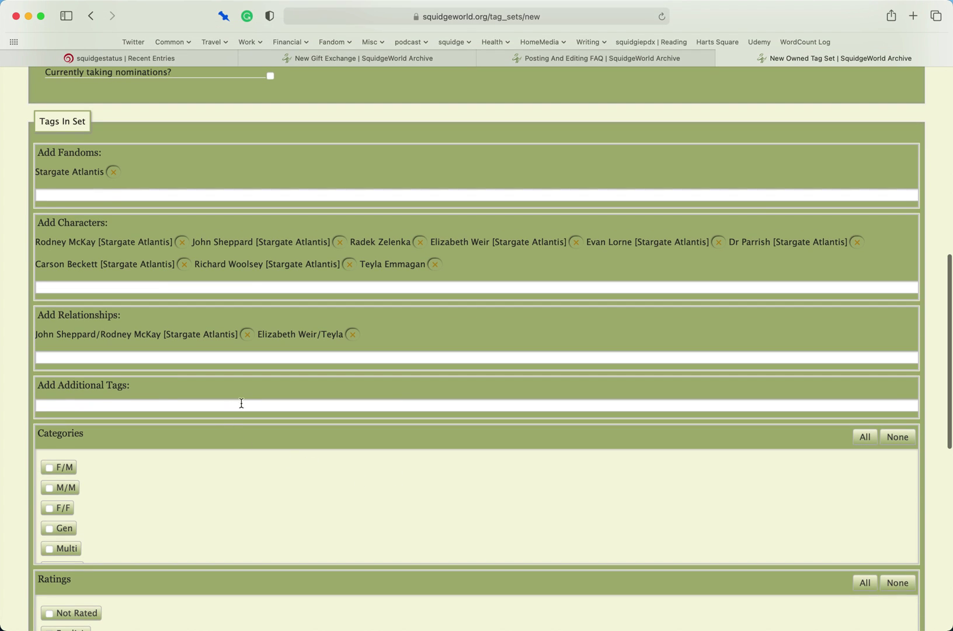
{"action": "left_click", "coordinate": [268, 408]}
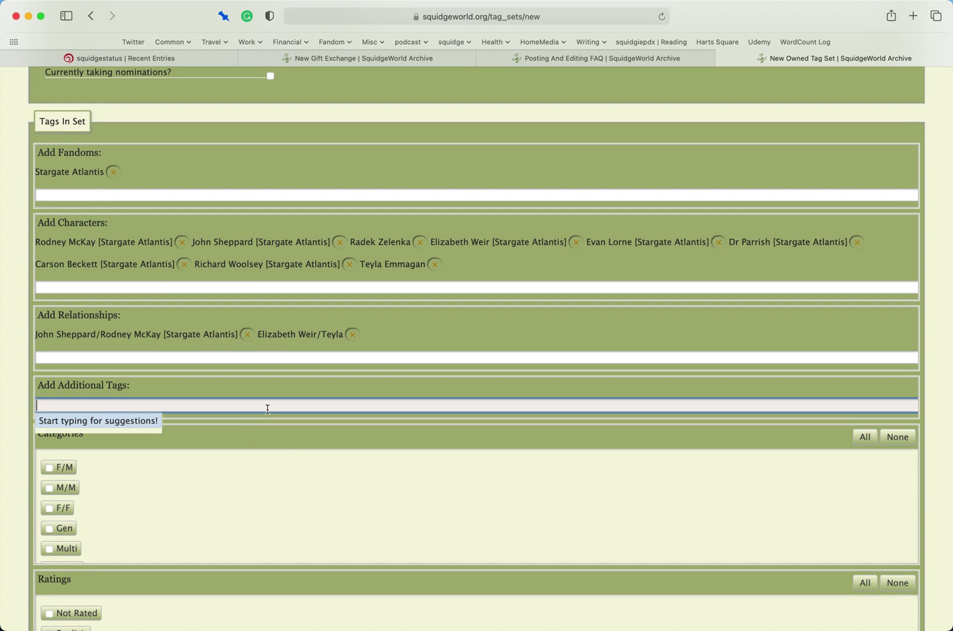
{"action": "type", "text": "First time"}
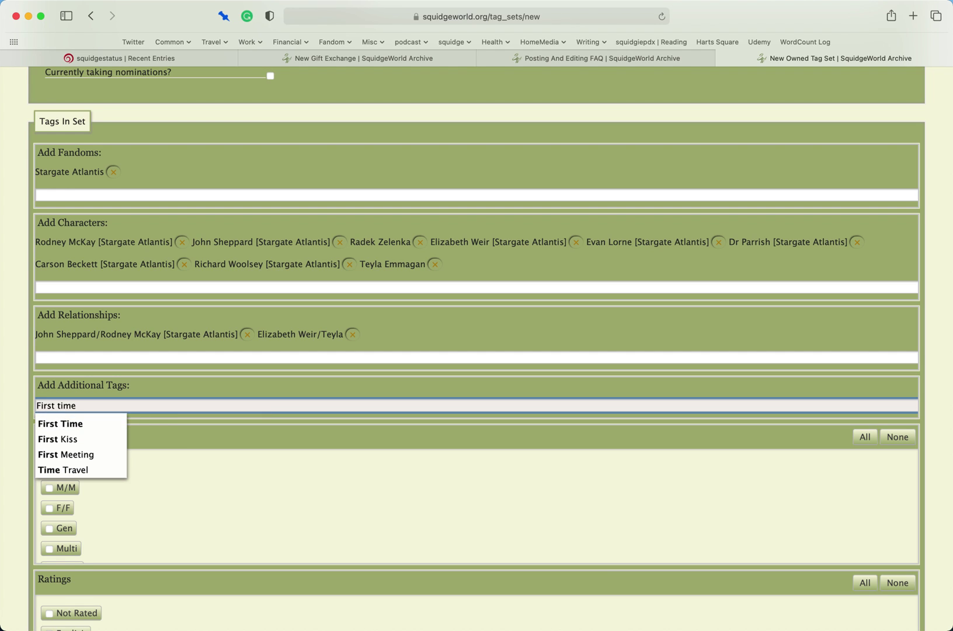
{"action": "key", "text": "Down"}
{"action": "key", "text": "Return"}
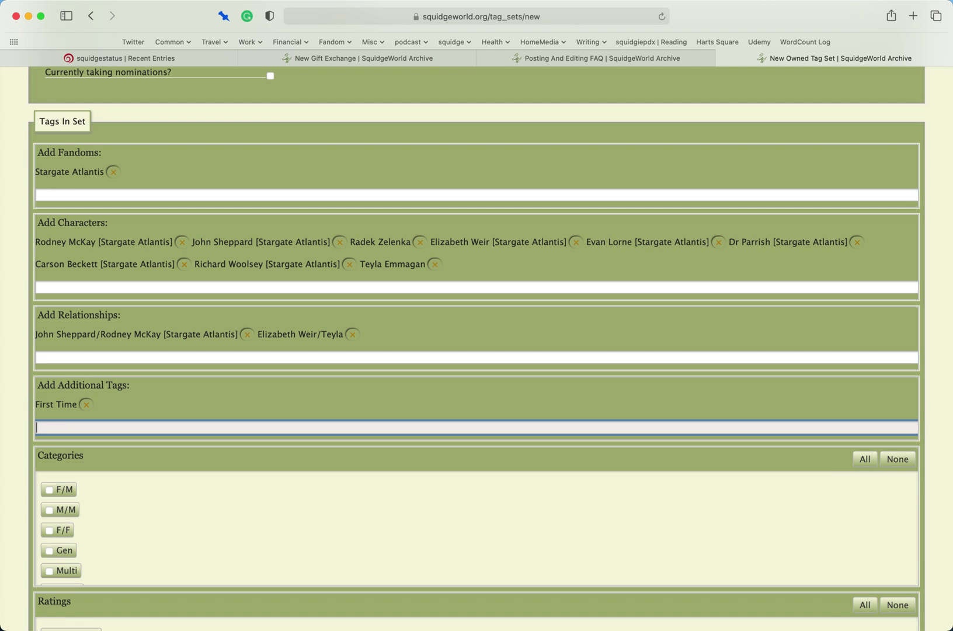
{"action": "type", "text": "First"}
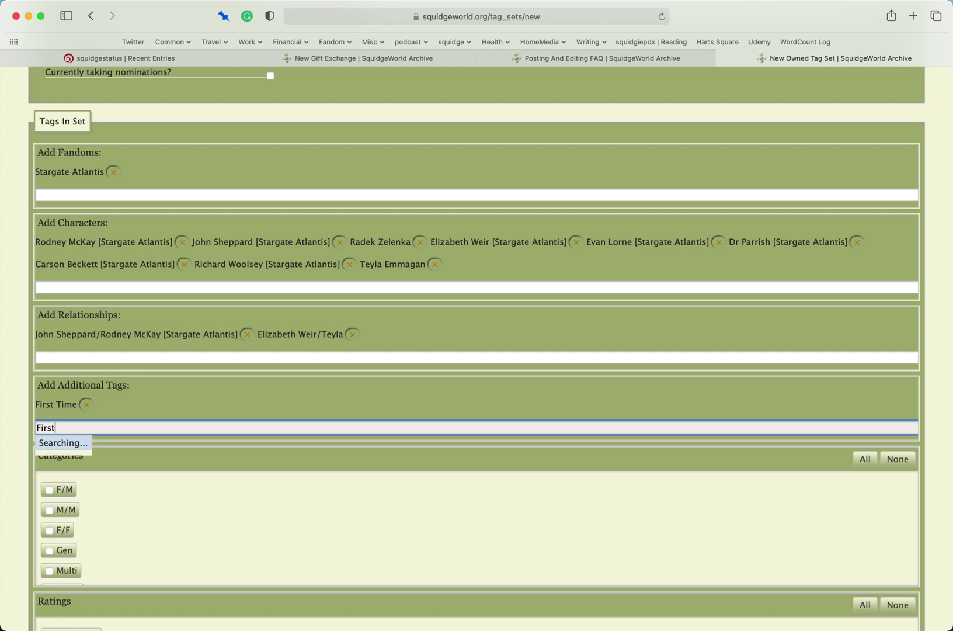
{"action": "key", "text": "Down"}
{"action": "key", "text": "Return"}
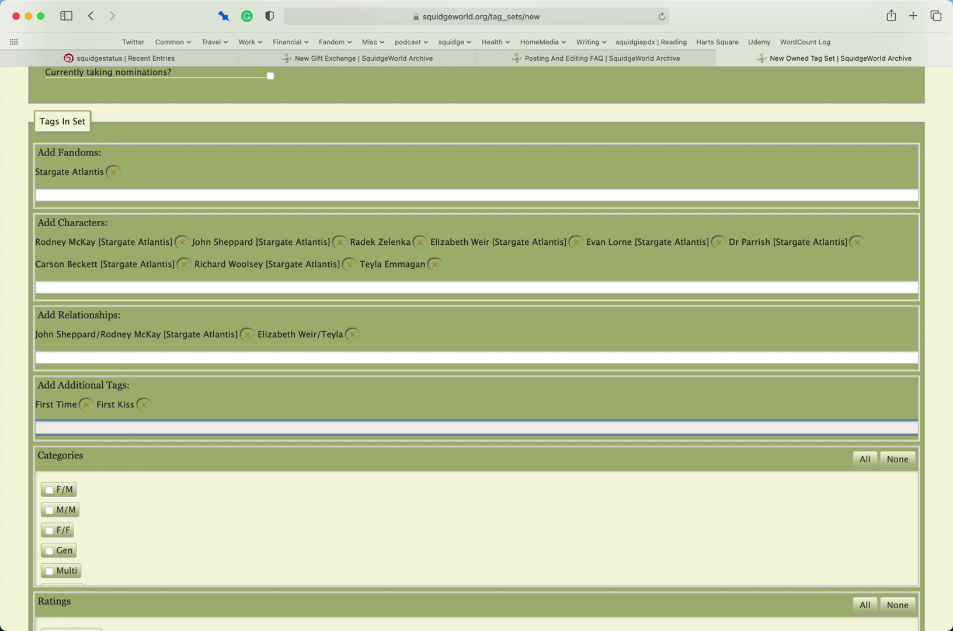
{"action": "left_click", "coordinate": [86, 404]}
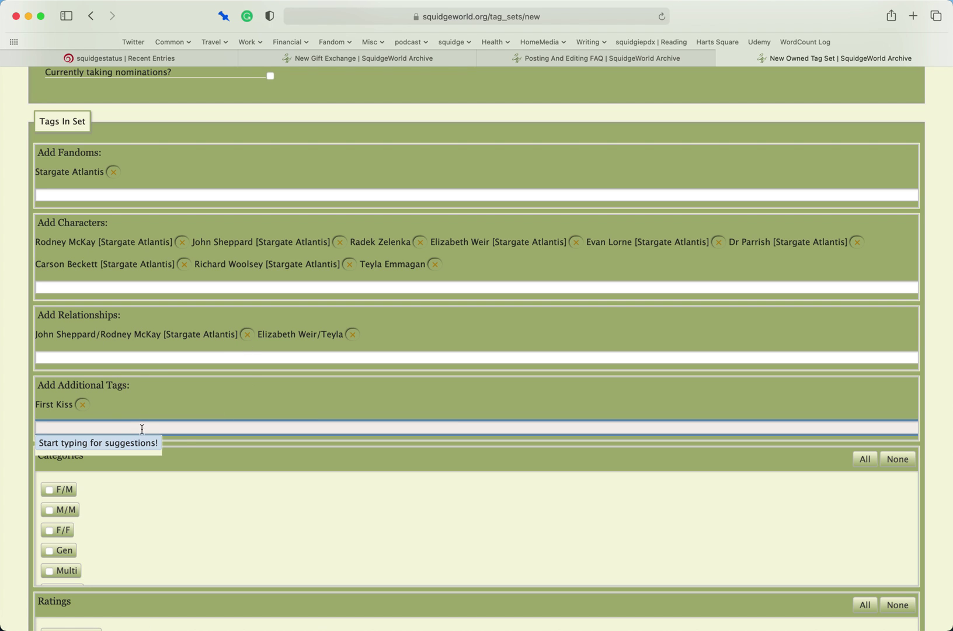
{"action": "left_click", "coordinate": [90, 409]}
- Add Alternate Universe as the additional tag
{"action": "type", "text": "alter"}
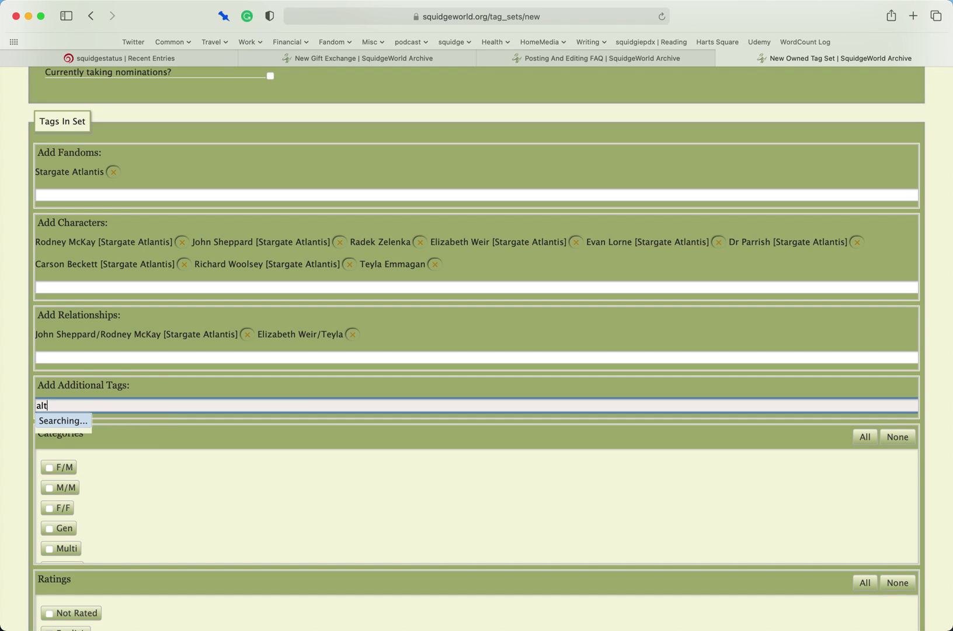
{"action": "key", "text": "BackSpace"}
{"action": "key", "text": "BackSpace"}
{"action": "type", "text": "t"}
{"action": "key", "text": "BackSpace"}
{"action": "type", "text": "erna"}
{"action": "key", "text": "Down"}
{"action": "key", "text": "Return"}
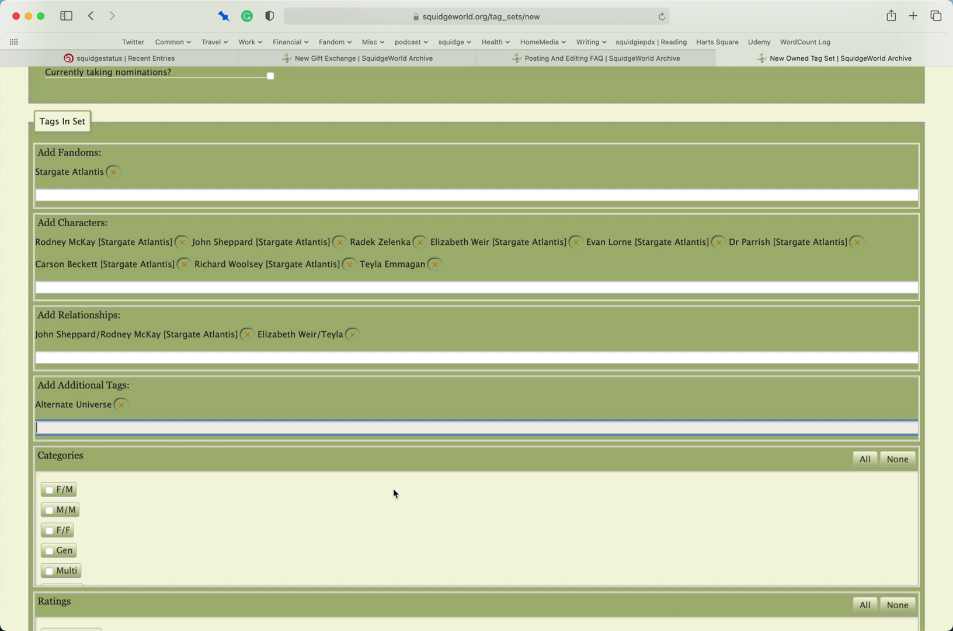
- Include all categories and ratings, plus Graphic Depictions Of Violence and Choose Not To Use Archive Warnings
{"action": "scroll", "coordinate": [401, 488], "scroll_direction": "down", "scroll_amount": 2}
{"action": "scroll", "coordinate": [401, 488], "scroll_direction": "up", "scroll_amount": 5}
{"action": "scroll", "coordinate": [541, 472], "scroll_direction": "down", "scroll_amount": 5}
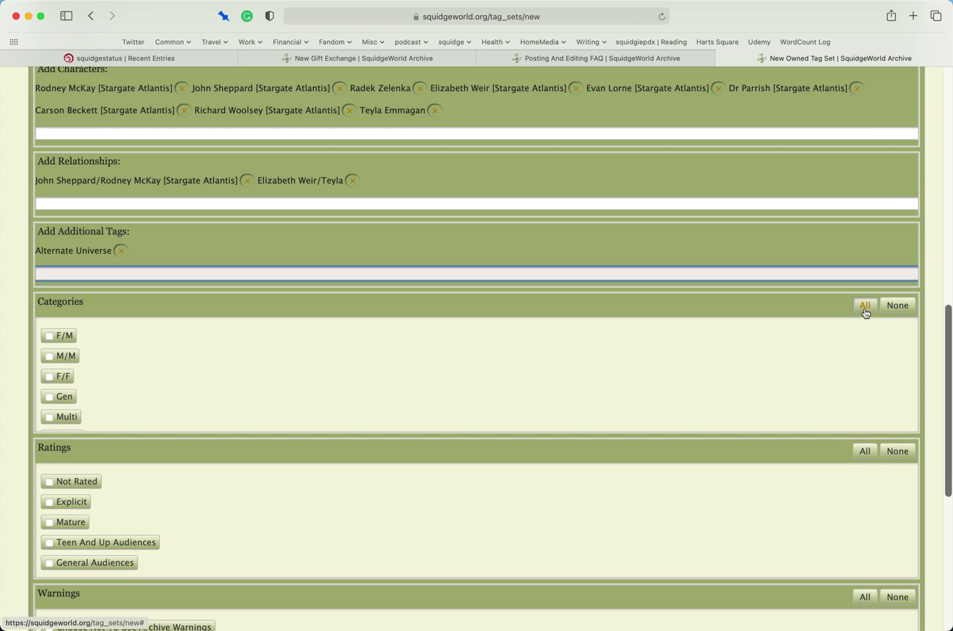
{"action": "left_click", "coordinate": [865, 310]}
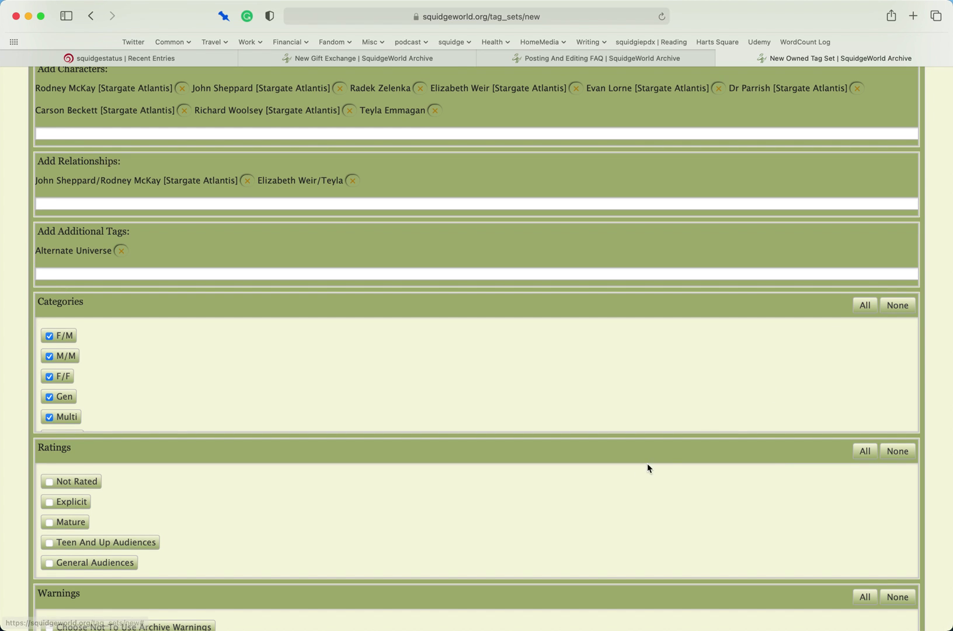
{"action": "left_click", "coordinate": [861, 450]}
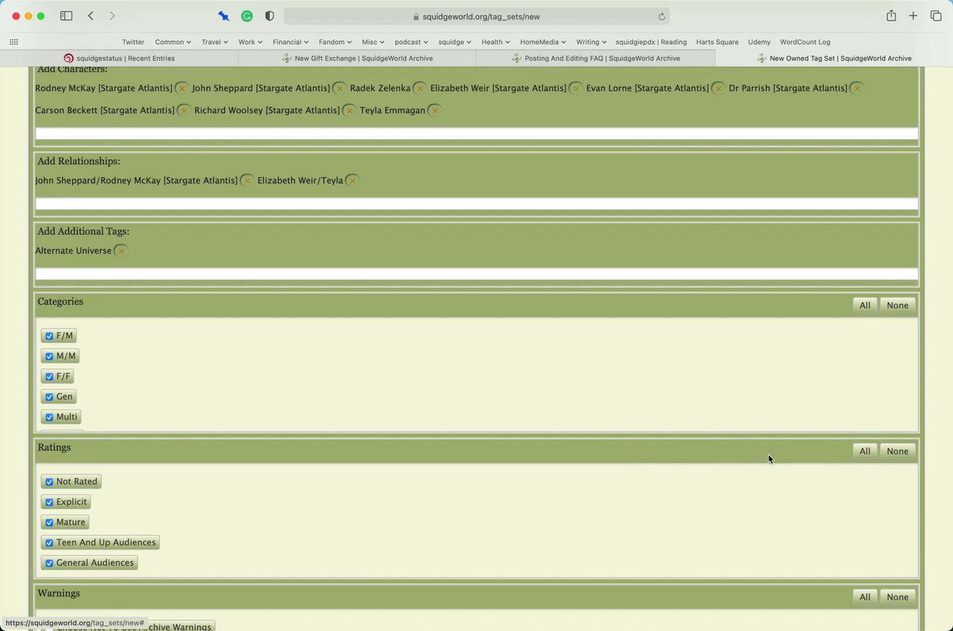
{"action": "scroll", "coordinate": [735, 444], "scroll_direction": "down", "scroll_amount": 4}
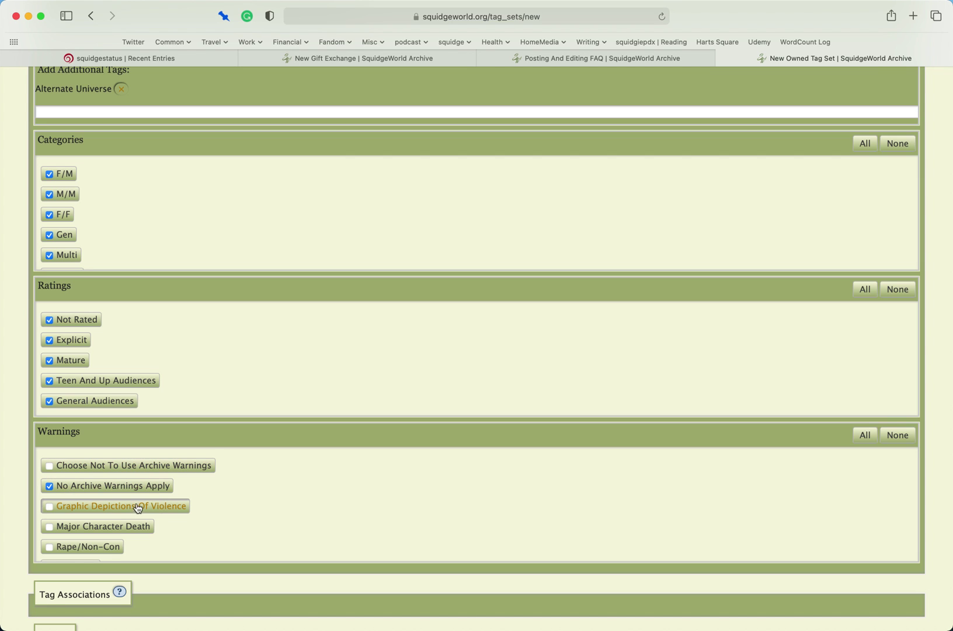
{"action": "left_click", "coordinate": [47, 505]}
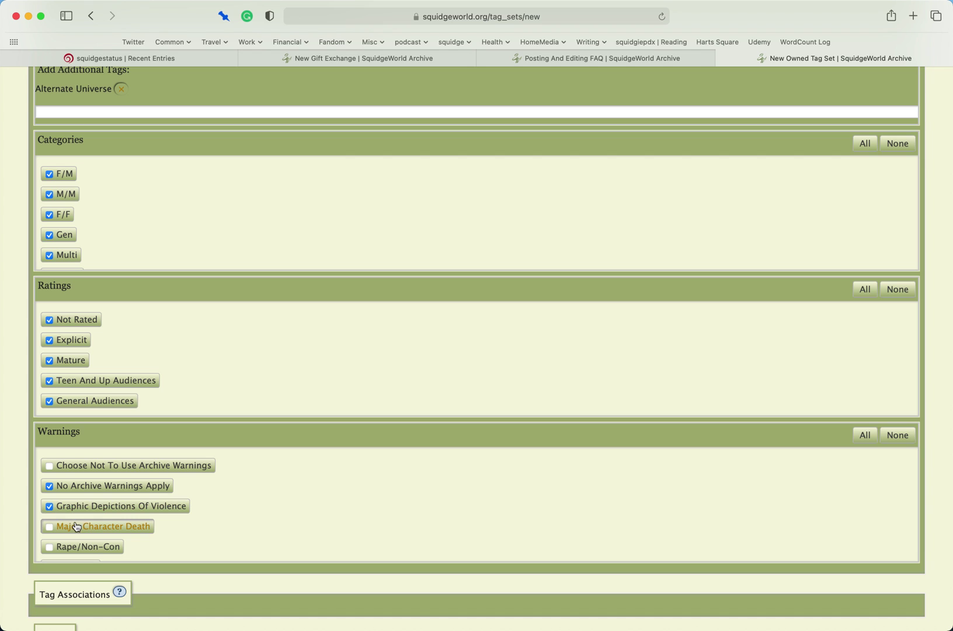
{"action": "left_click", "coordinate": [104, 467]}
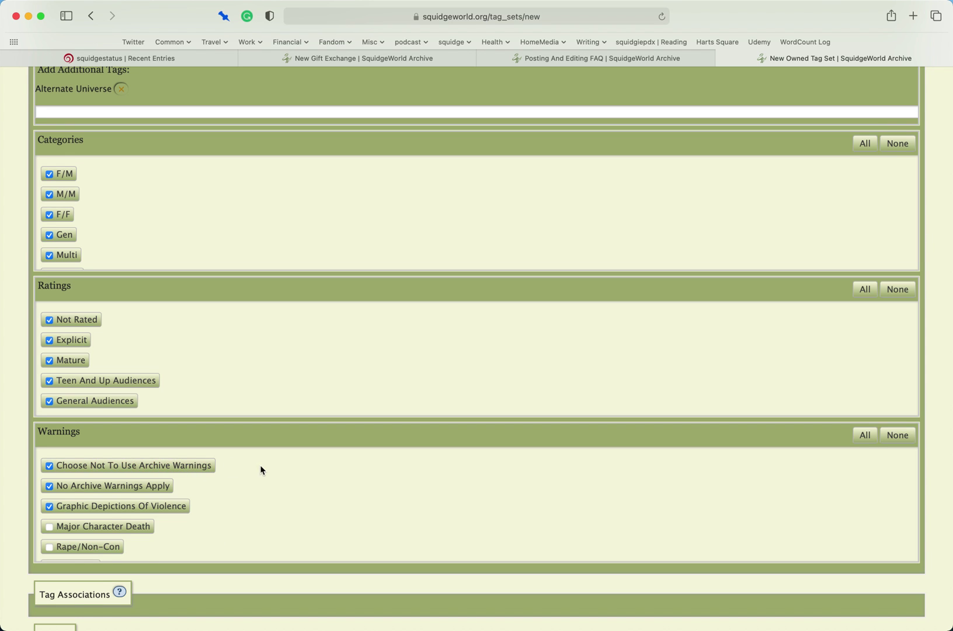
- Submit the new tag set, then switch to the Posting And Editing FAQ page
{"action": "scroll", "coordinate": [427, 474], "scroll_direction": "down", "scroll_amount": 1}
{"action": "scroll", "coordinate": [426, 475], "scroll_direction": "down", "scroll_amount": 5}
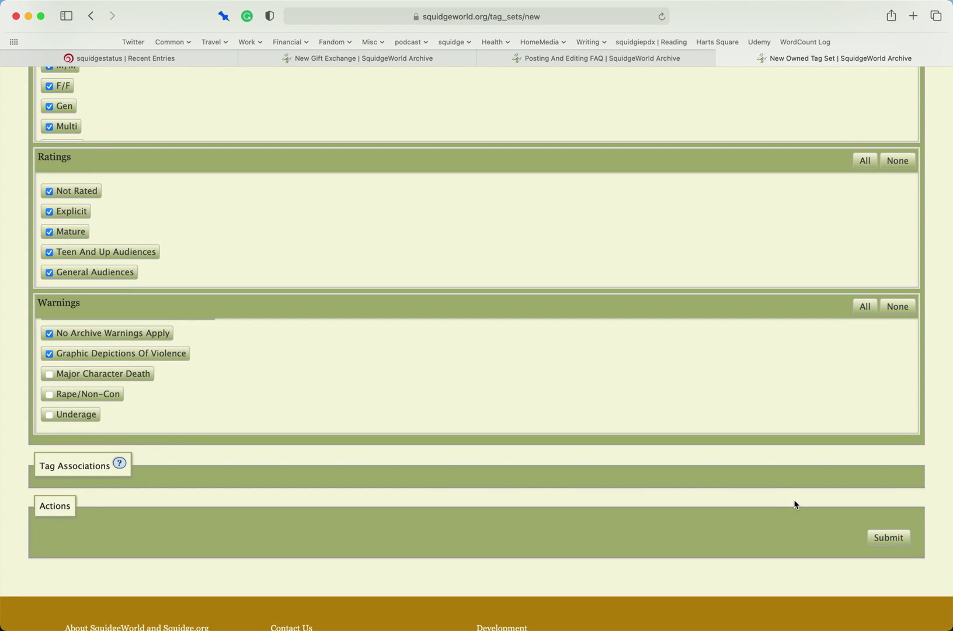
{"action": "left_click", "coordinate": [889, 535]}
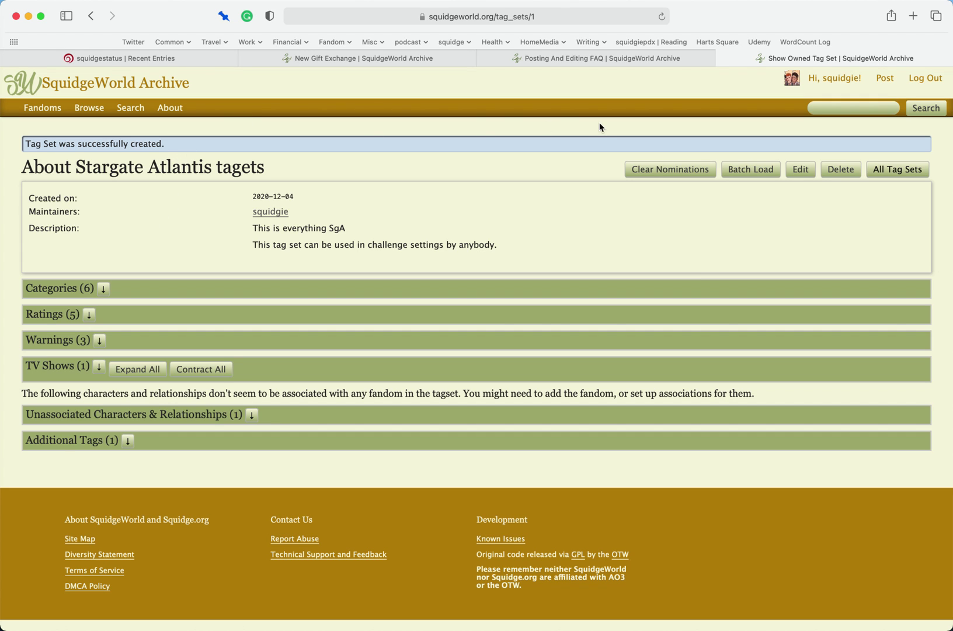
{"action": "left_click", "coordinate": [596, 59]}
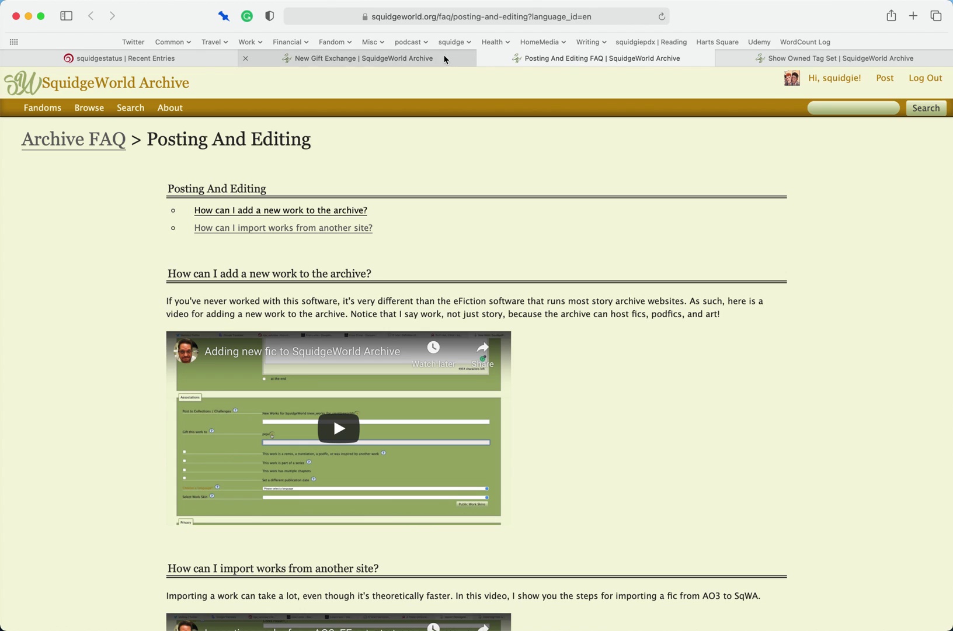
- Choose Stargate Atlantis tagets as the gift exchange's tag set
{"action": "left_click", "coordinate": [475, 59]}
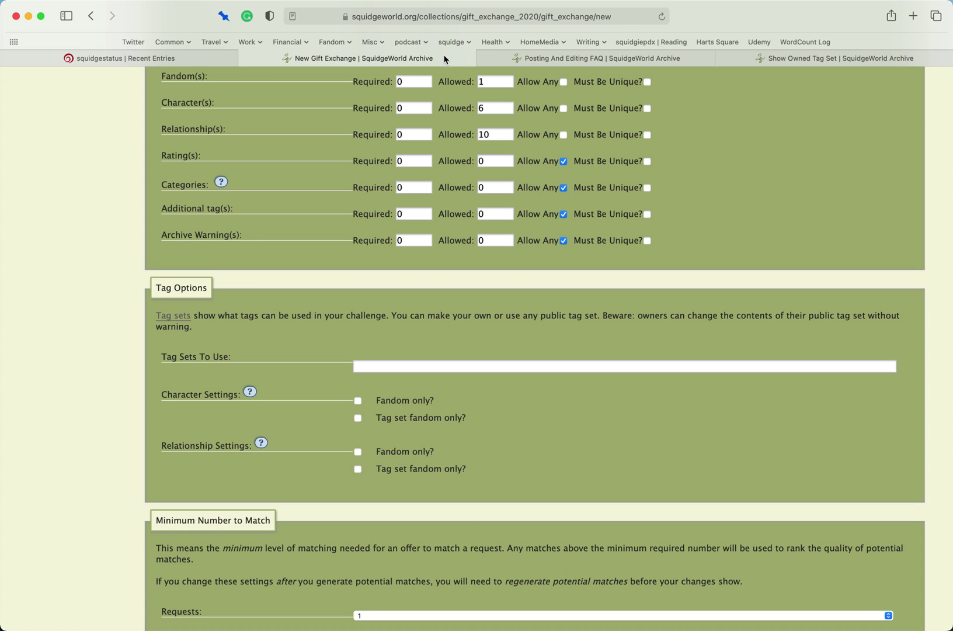
{"action": "left_click", "coordinate": [454, 366]}
{"action": "type", "text": "star"}
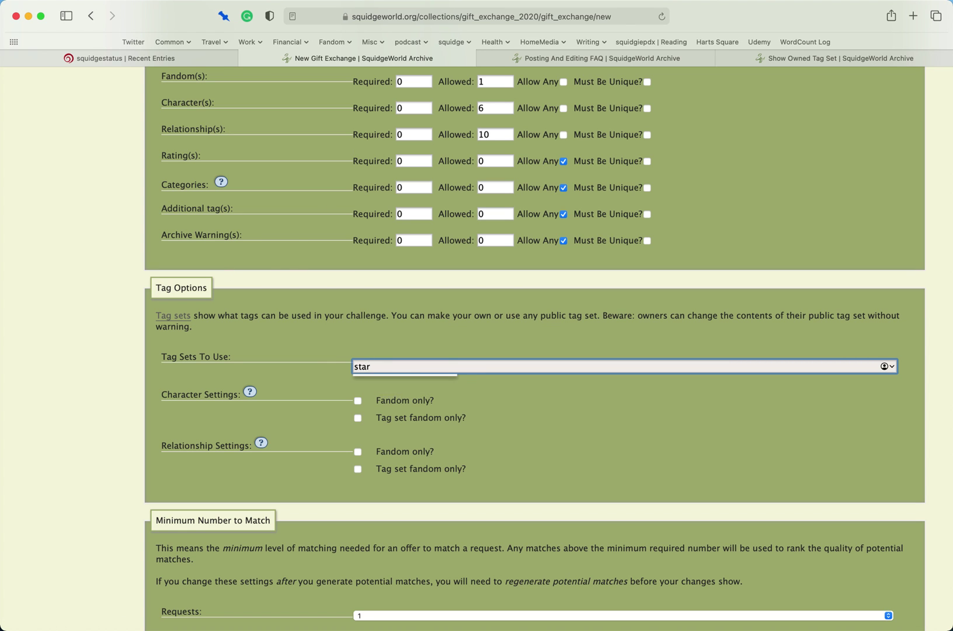
{"action": "key", "text": "Return"}
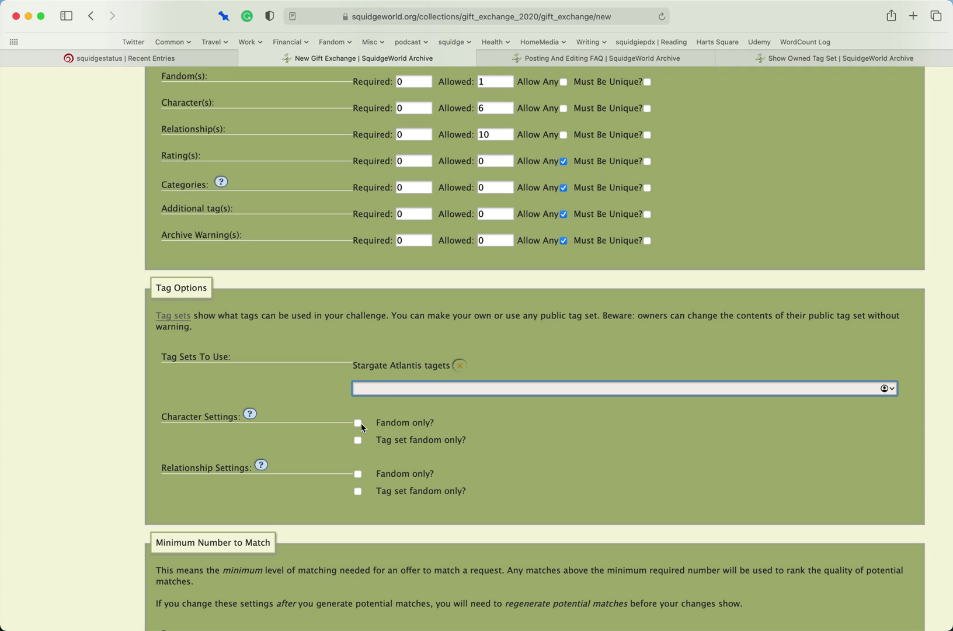
- Restrict characters and relationships to tag set fandom only
{"action": "left_click", "coordinate": [361, 423]}
{"action": "left_click", "coordinate": [358, 441]}
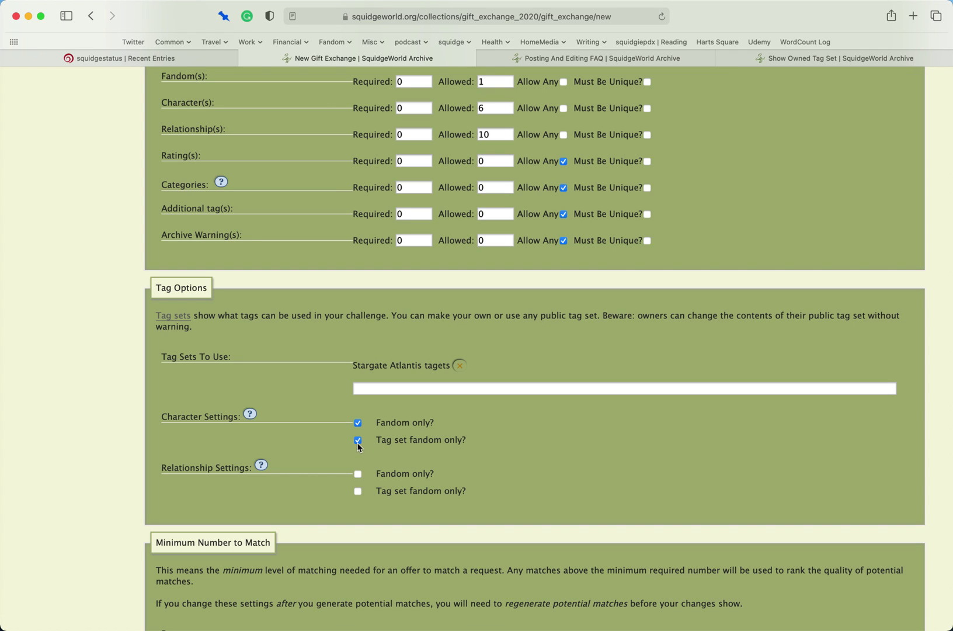
{"action": "left_click", "coordinate": [360, 424]}
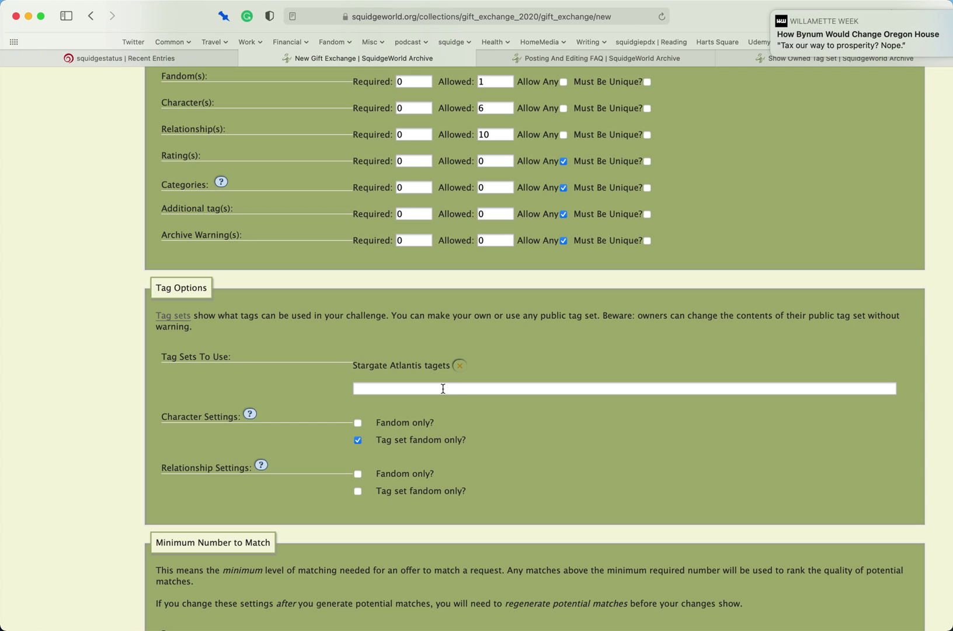
{"action": "mouse_move", "coordinate": [939, 19]}
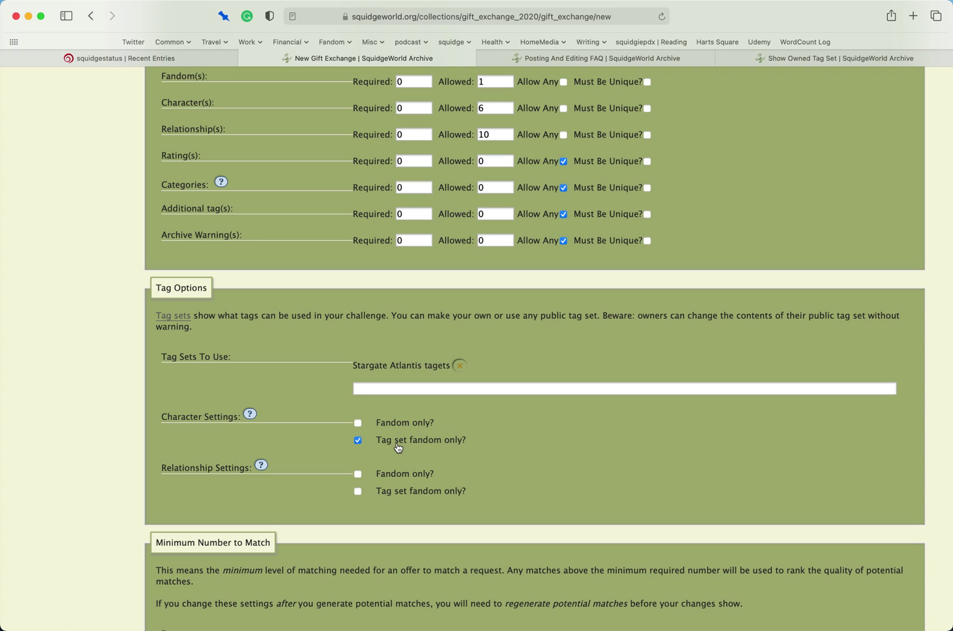
{"action": "left_click", "coordinate": [357, 423]}
{"action": "left_click", "coordinate": [358, 474]}
{"action": "left_click", "coordinate": [358, 440]}
{"action": "left_click", "coordinate": [358, 423]}
{"action": "left_click", "coordinate": [358, 491]}
{"action": "left_click", "coordinate": [358, 475]}
- Keep minimum matching requests at 1 and set the fandoms minimum to 1
{"action": "scroll", "coordinate": [430, 481], "scroll_direction": "down", "scroll_amount": 5}
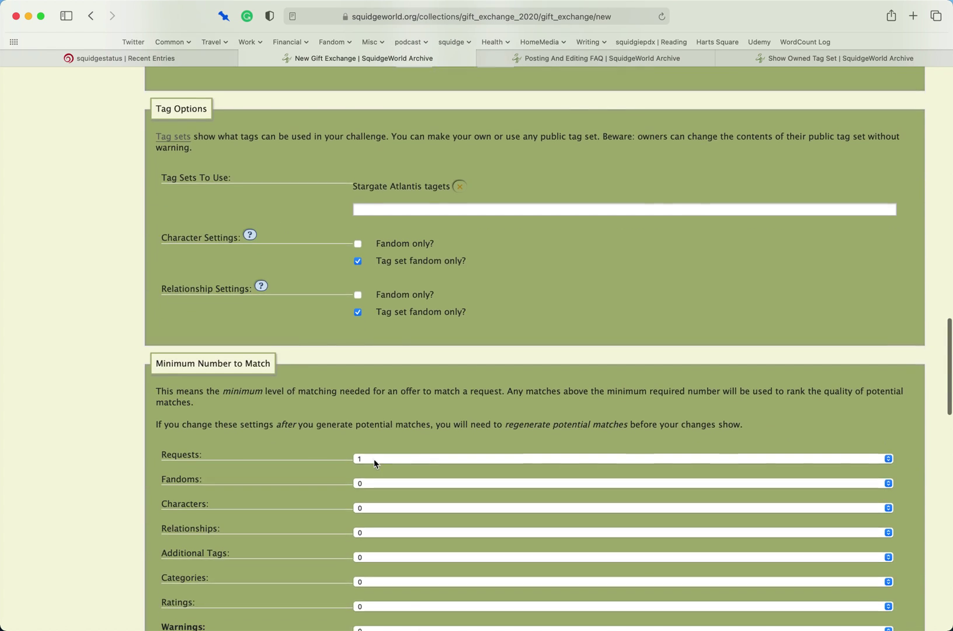
{"action": "scroll", "coordinate": [234, 447], "scroll_direction": "down", "scroll_amount": 3}
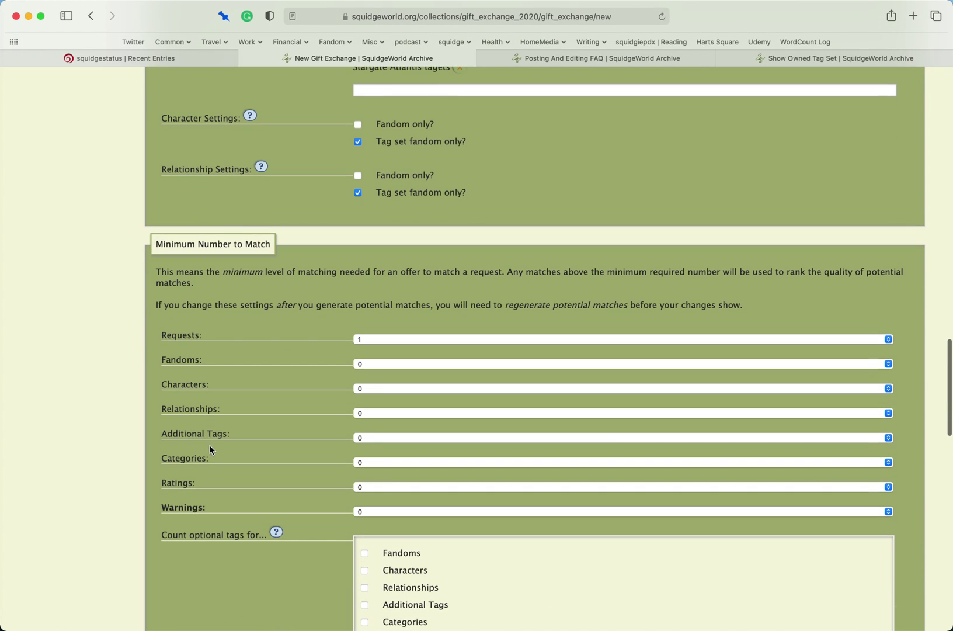
{"action": "scroll", "coordinate": [209, 445], "scroll_direction": "down", "scroll_amount": 2}
{"action": "scroll", "coordinate": [209, 448], "scroll_direction": "up", "scroll_amount": 1}
{"action": "scroll", "coordinate": [210, 449], "scroll_direction": "down", "scroll_amount": 1}
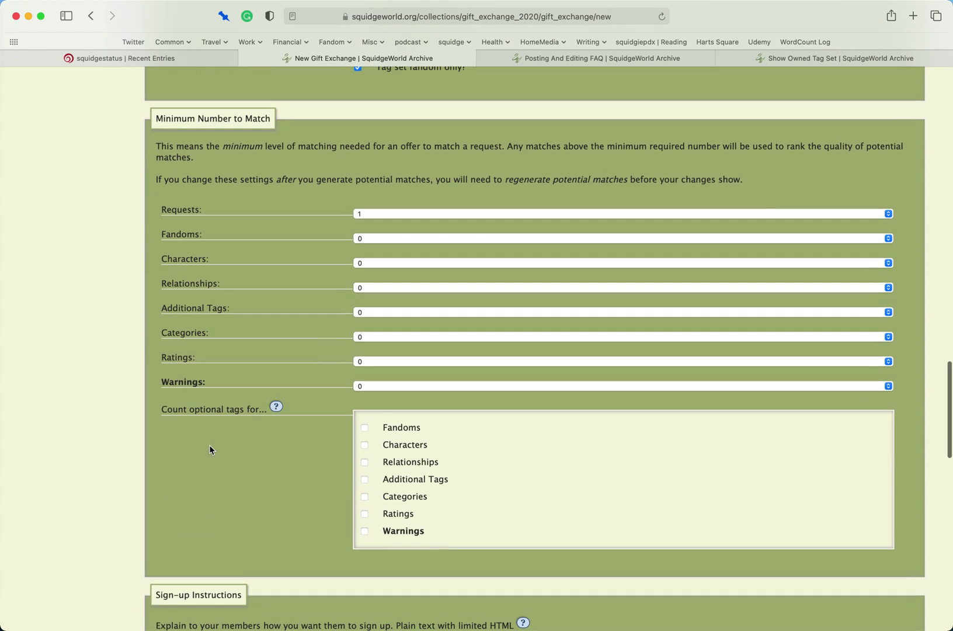
{"action": "left_click", "coordinate": [365, 221]}
{"action": "left_click", "coordinate": [306, 217]}
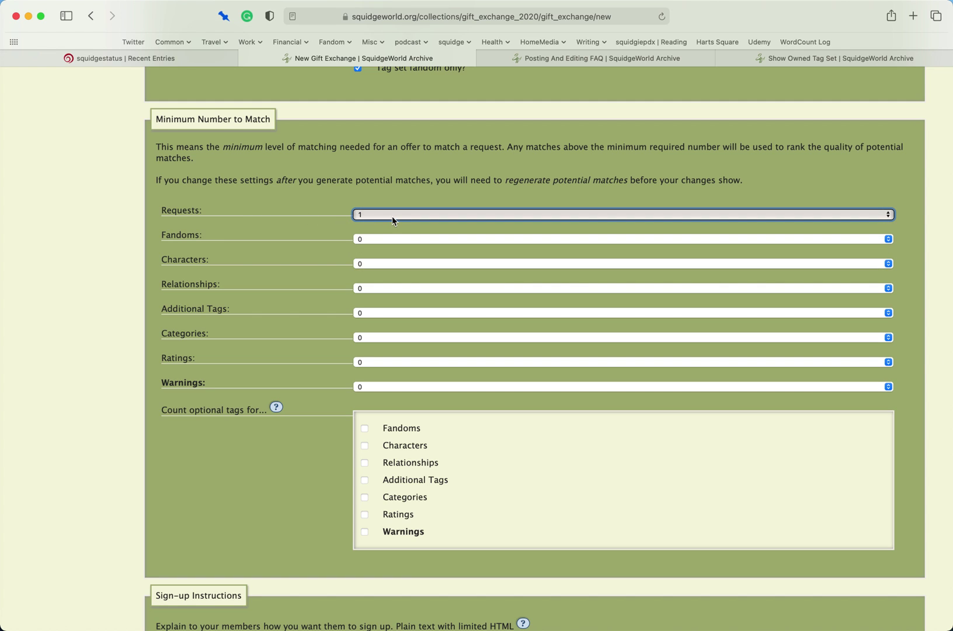
{"action": "left_click", "coordinate": [384, 236]}
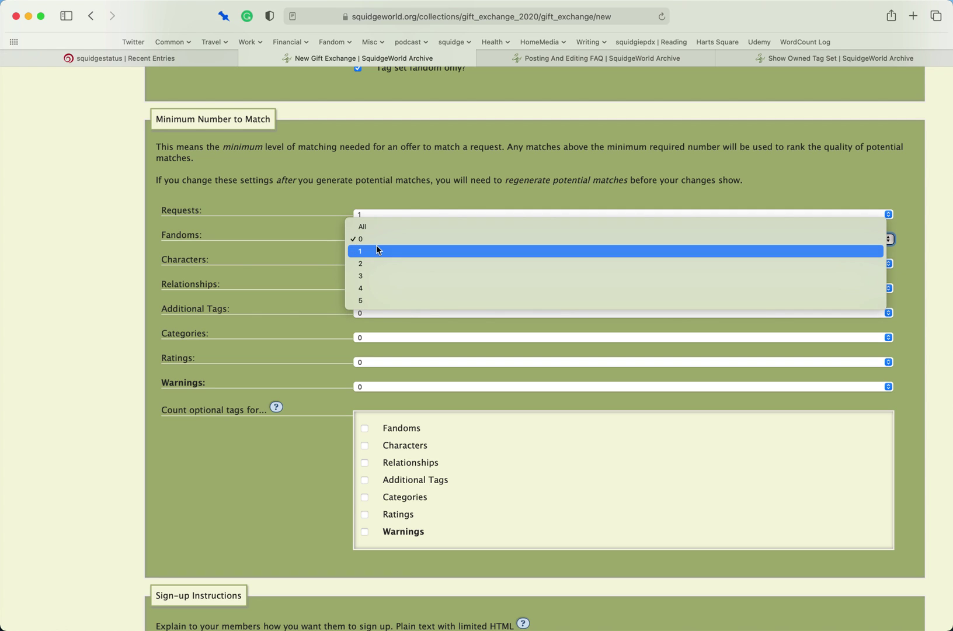
{"action": "left_click", "coordinate": [376, 246]}
{"action": "key", "text": "1"}
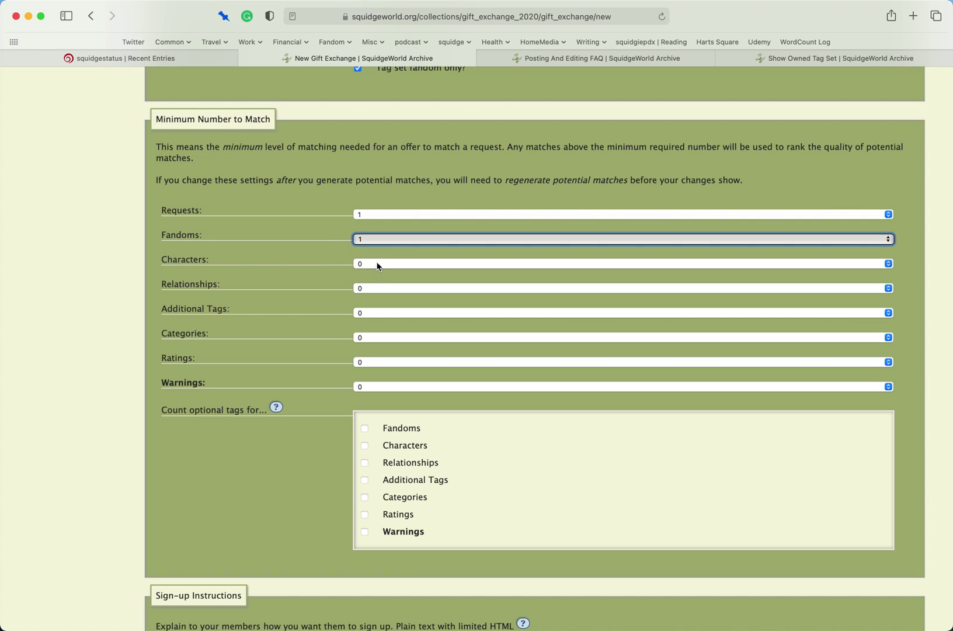
- Set minimum matching characters and relationships to 1, then view the optional tags help
{"action": "left_click", "coordinate": [397, 265]}
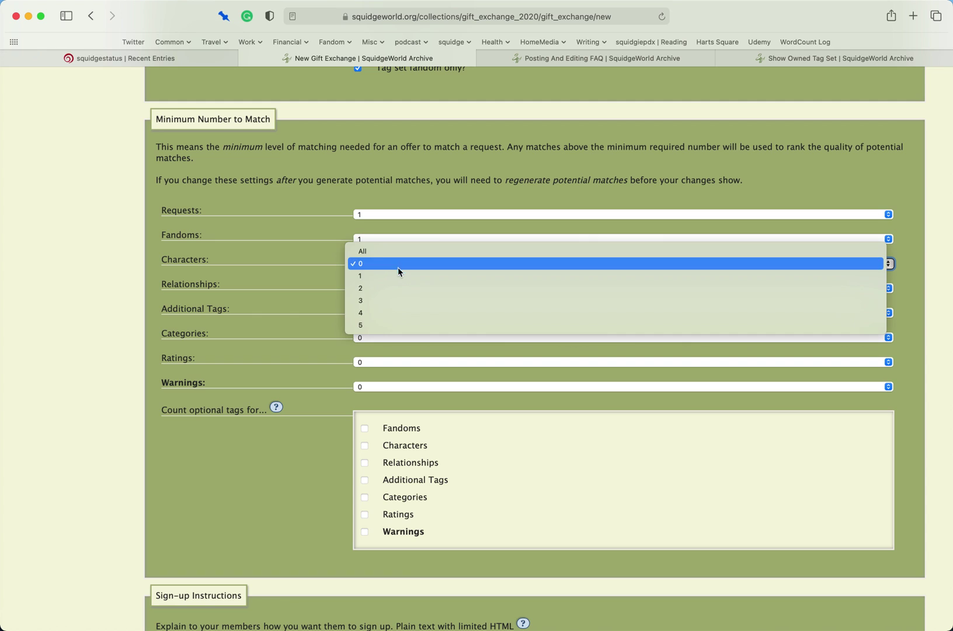
{"action": "left_click", "coordinate": [396, 274]}
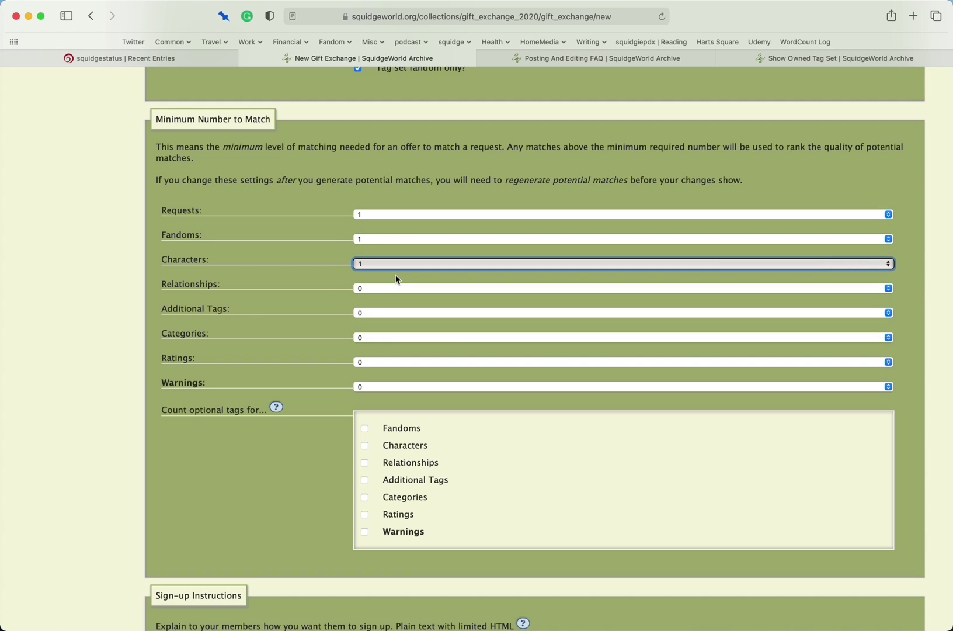
{"action": "left_click", "coordinate": [395, 288]}
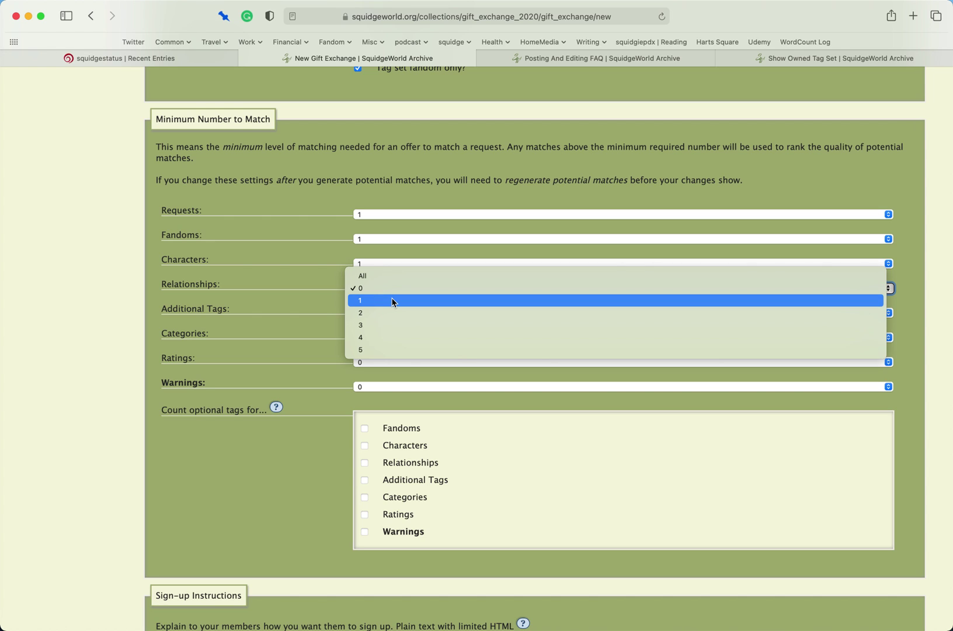
{"action": "left_click", "coordinate": [392, 302]}
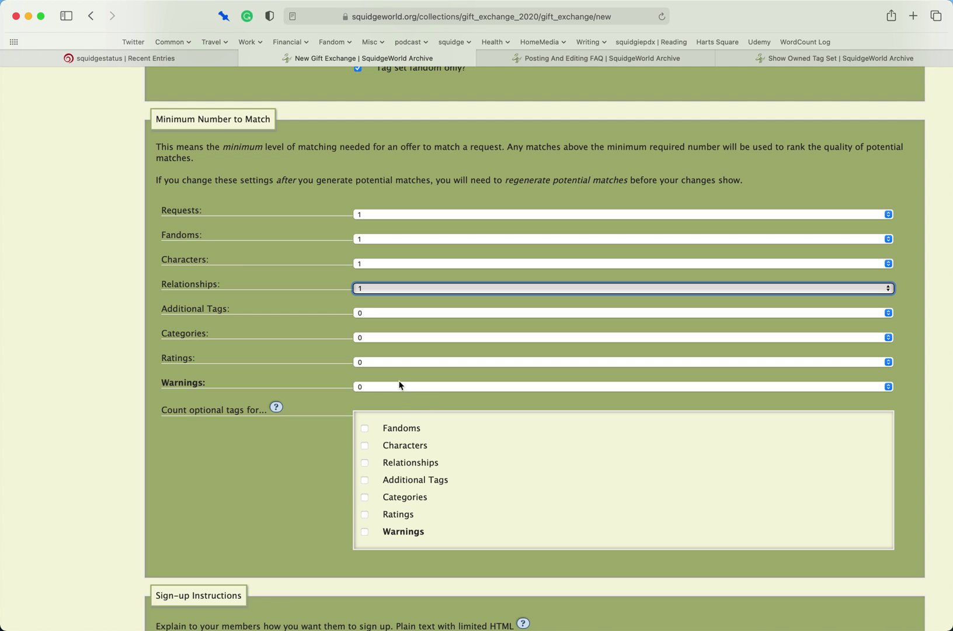
{"action": "scroll", "coordinate": [225, 398], "scroll_direction": "down", "scroll_amount": 4}
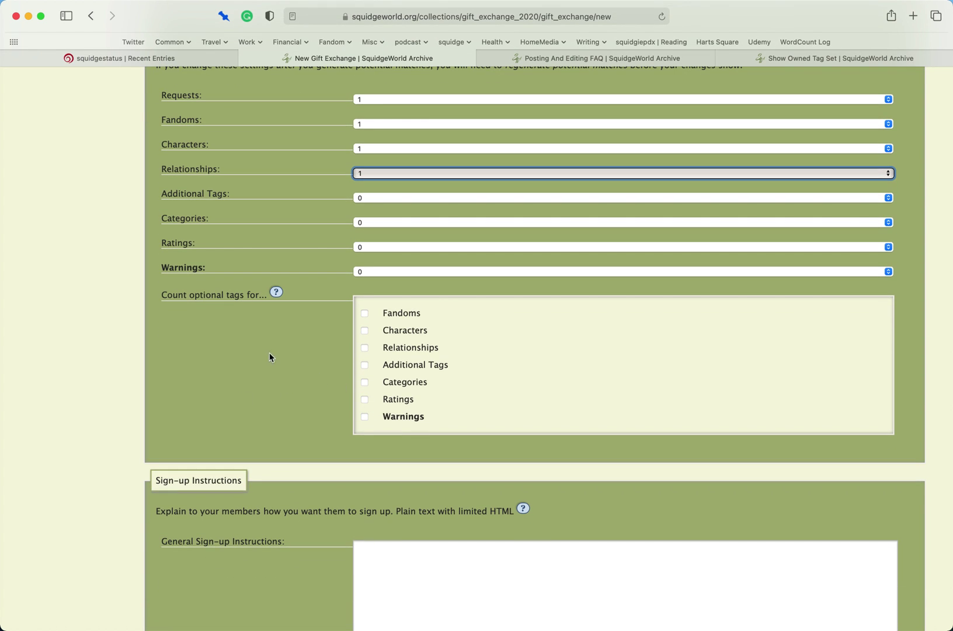
{"action": "left_click", "coordinate": [272, 292]}
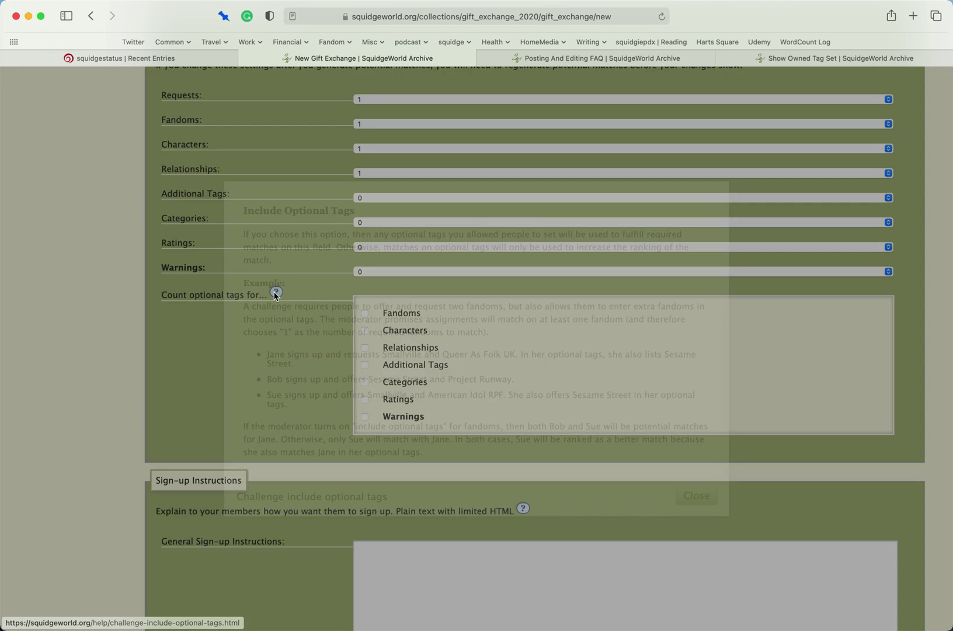
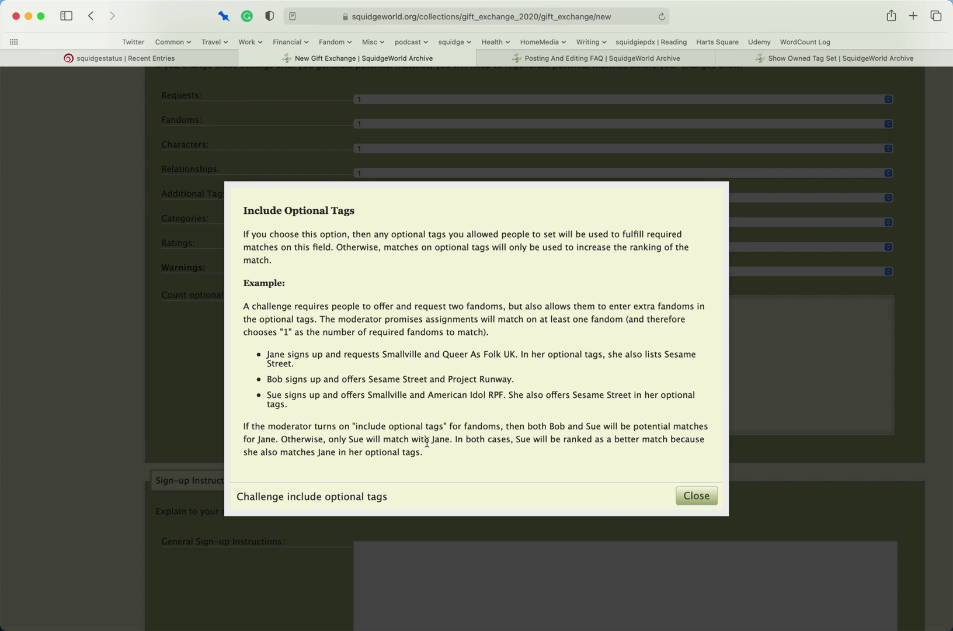
- Close the optional tags help and leave the Fandoms optional-tag count unticked
{"action": "left_click", "coordinate": [695, 495]}
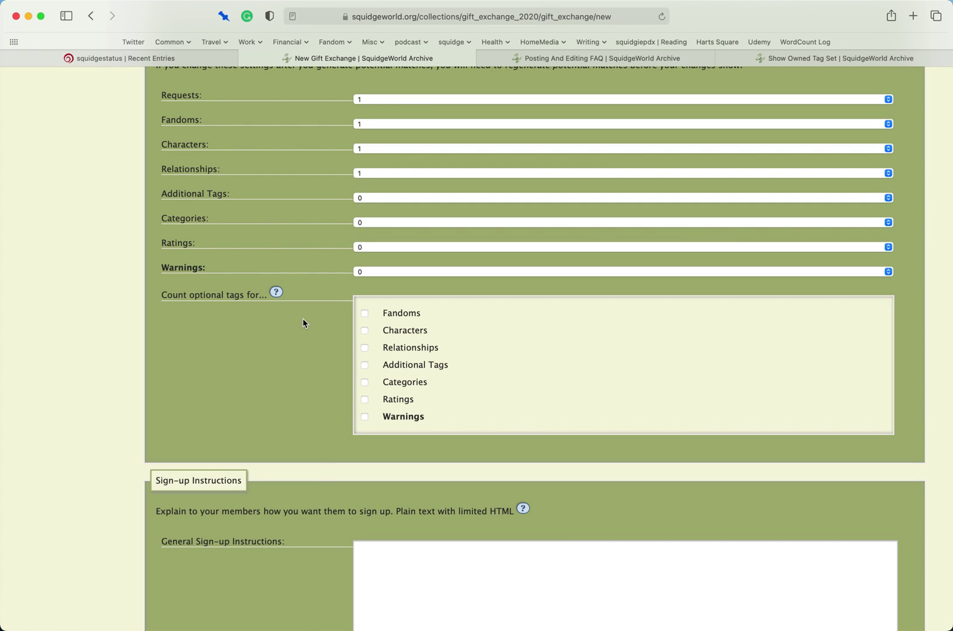
{"action": "left_click", "coordinate": [363, 314]}
{"action": "left_click", "coordinate": [363, 314]}
{"action": "left_click", "coordinate": [362, 314]}
- Count optional tags for Characters, Relationships, Additional Tags, Categories, Ratings and Warnings
{"action": "left_click", "coordinate": [365, 331]}
{"action": "left_click", "coordinate": [365, 348]}
{"action": "left_click", "coordinate": [365, 368]}
{"action": "left_click", "coordinate": [365, 382]}
{"action": "left_click", "coordinate": [365, 400]}
{"action": "left_click", "coordinate": [365, 416]}
- Enter 'This is my sign up instruction' as the general sign-up instructions
{"action": "scroll", "coordinate": [278, 361], "scroll_direction": "down", "scroll_amount": 5}
{"action": "scroll", "coordinate": [275, 387], "scroll_direction": "down", "scroll_amount": 3}
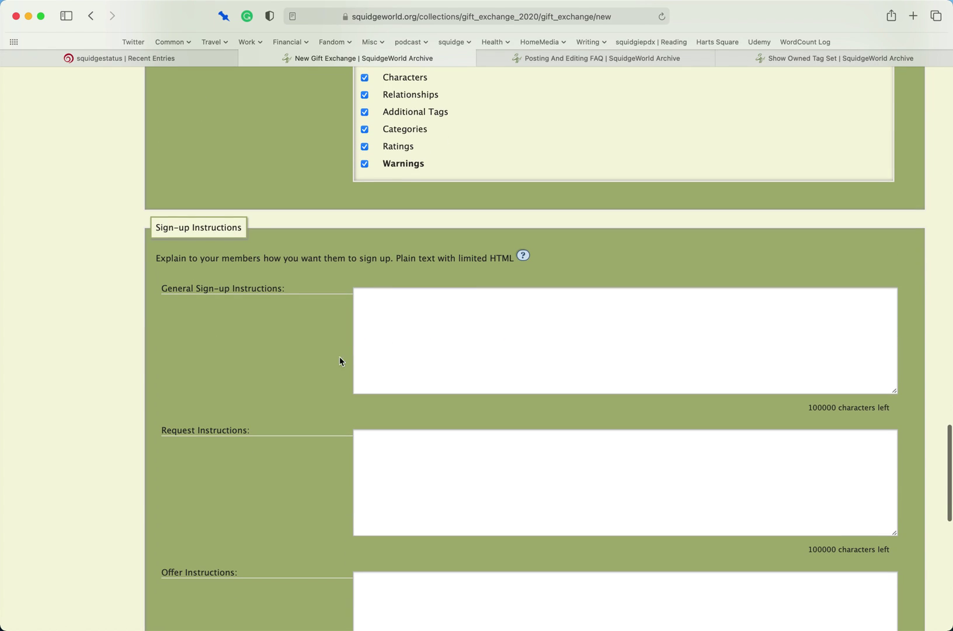
{"action": "left_click", "coordinate": [512, 335]}
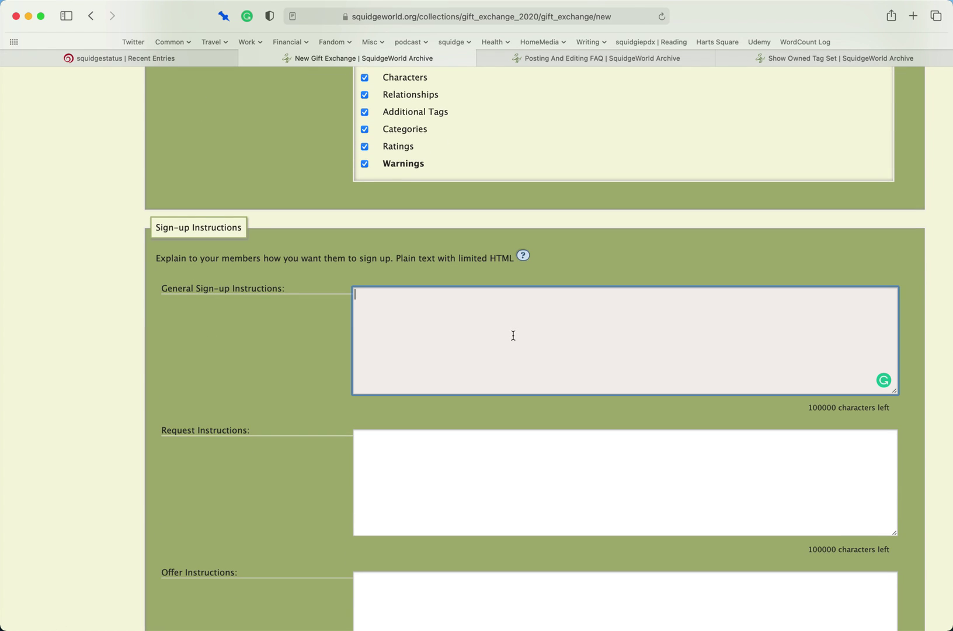
{"action": "type", "text": "This is my sign up instruction"}
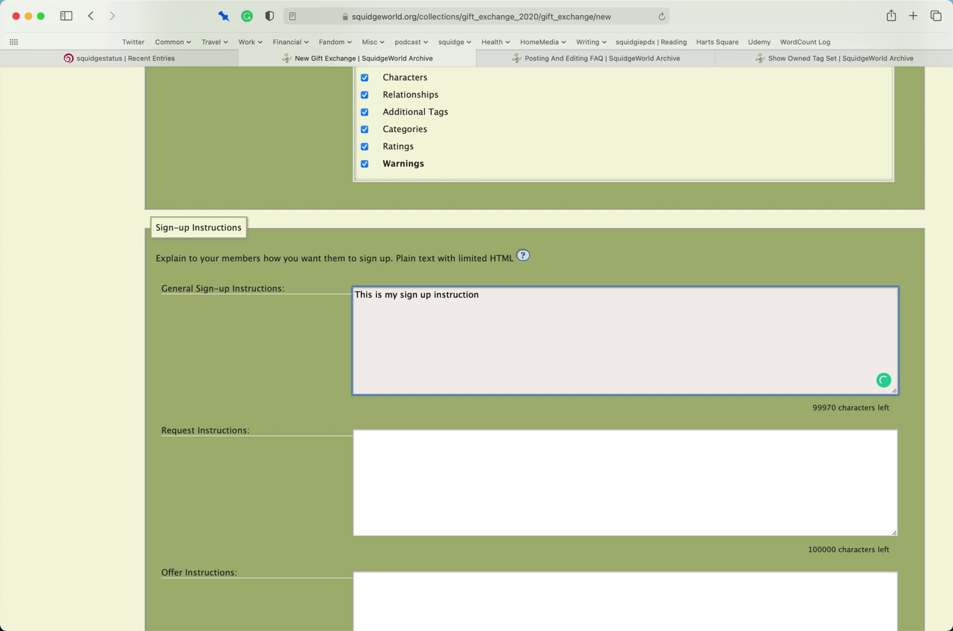
- Write request instructions 'Write out what you are wanting for your gift' and matching offer instructions
{"action": "left_click", "coordinate": [418, 489]}
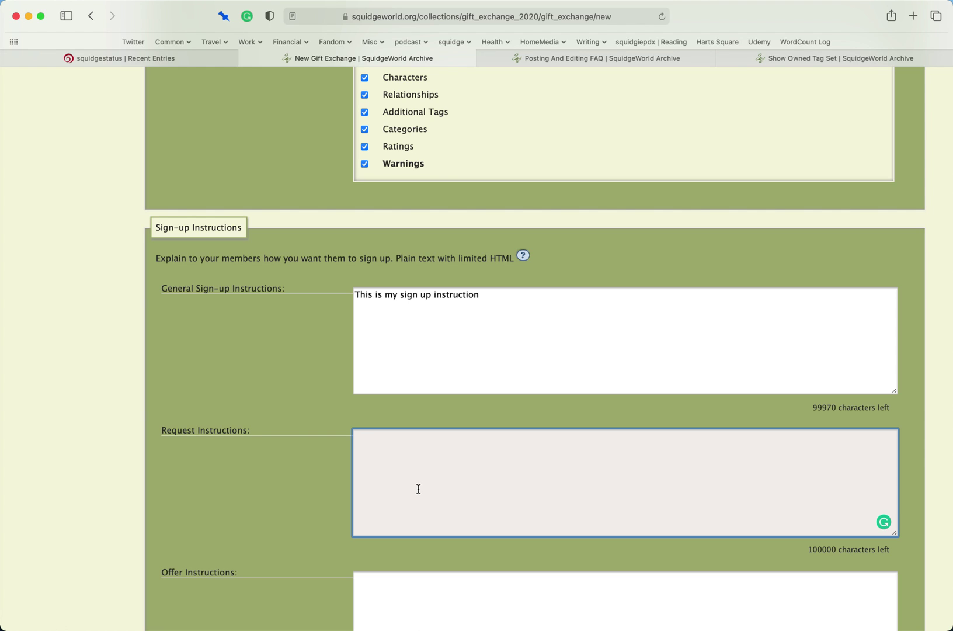
{"action": "type", "text": "Write"}
{"action": "type", "text": " out what you are "}
{"action": "type", "text": "wanti"}
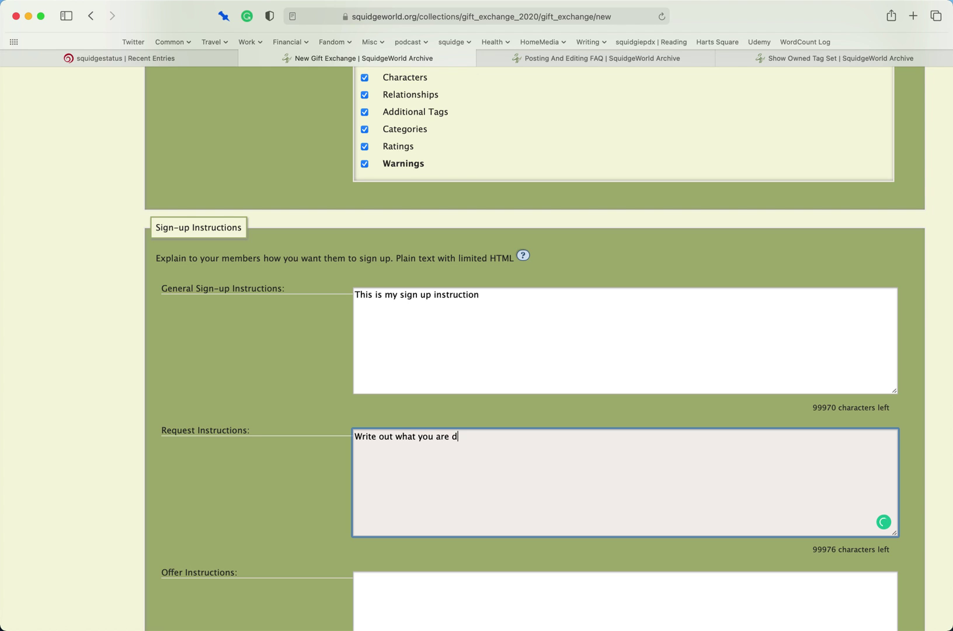
{"action": "type", "text": "ng for your gift"}
{"action": "scroll", "coordinate": [215, 558], "scroll_direction": "down", "scroll_amount": 4}
{"action": "left_click", "coordinate": [434, 513]}
{"action": "type", "text": "Write out what you are will"}
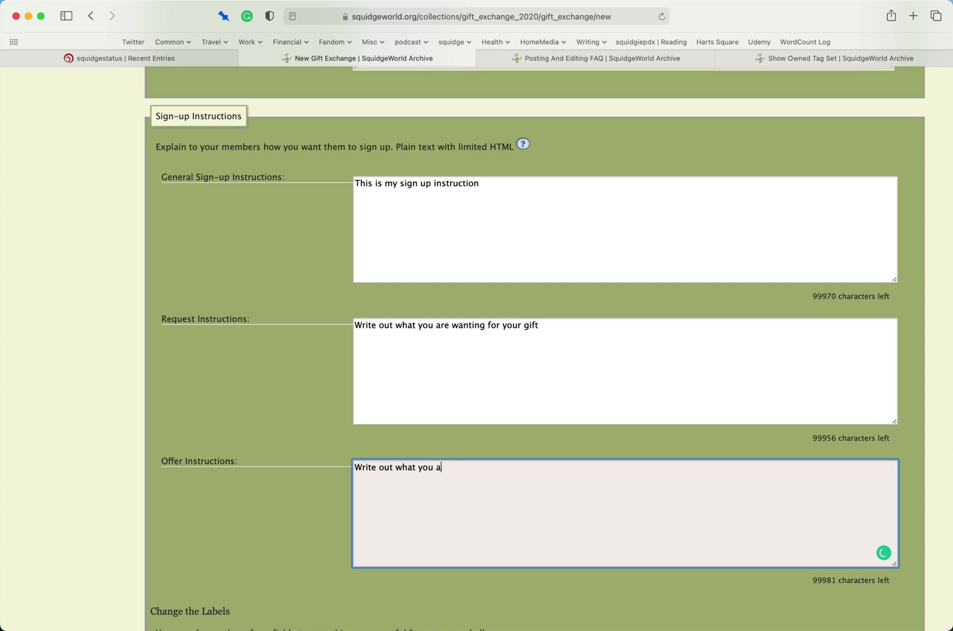
{"action": "type", "text": "ing to create as a gi"}
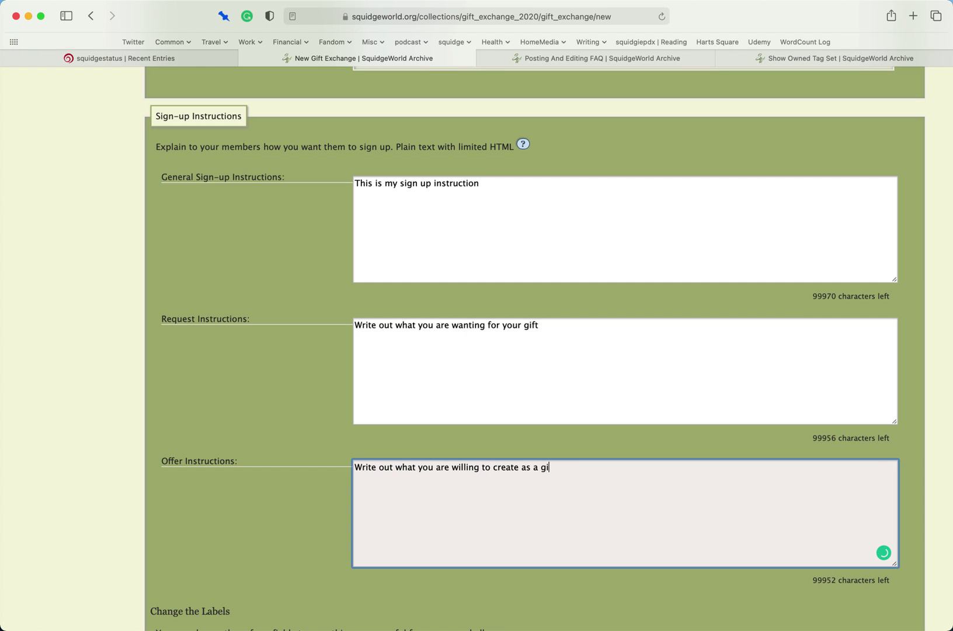
{"action": "type", "text": "ft for others"}
{"action": "scroll", "coordinate": [251, 448], "scroll_direction": "down", "scroll_amount": 3}
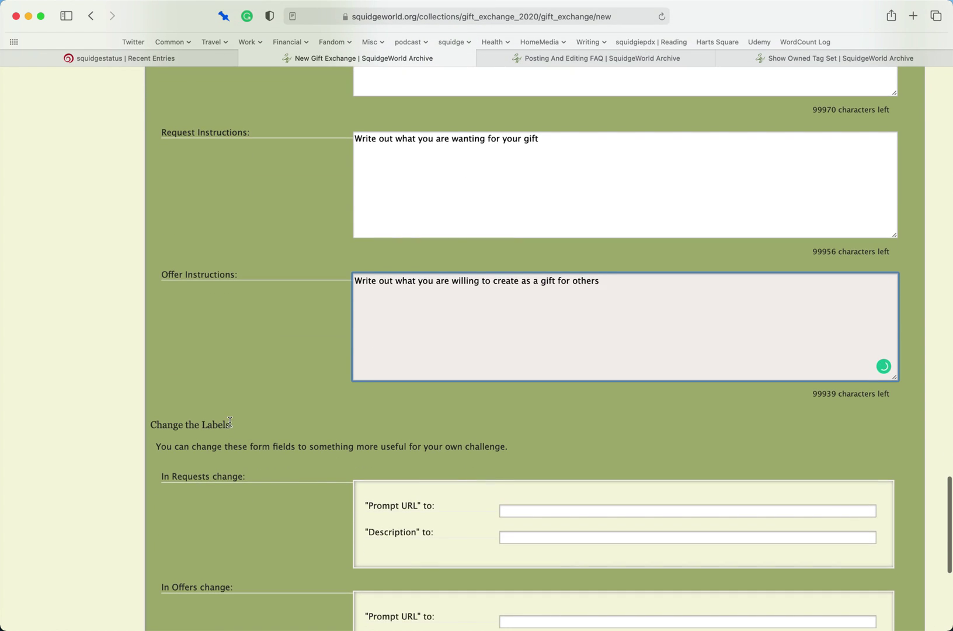
- Relabel the requests' Prompt URL as 'Dear Santa Letter'
{"action": "scroll", "coordinate": [229, 423], "scroll_direction": "down", "scroll_amount": 4}
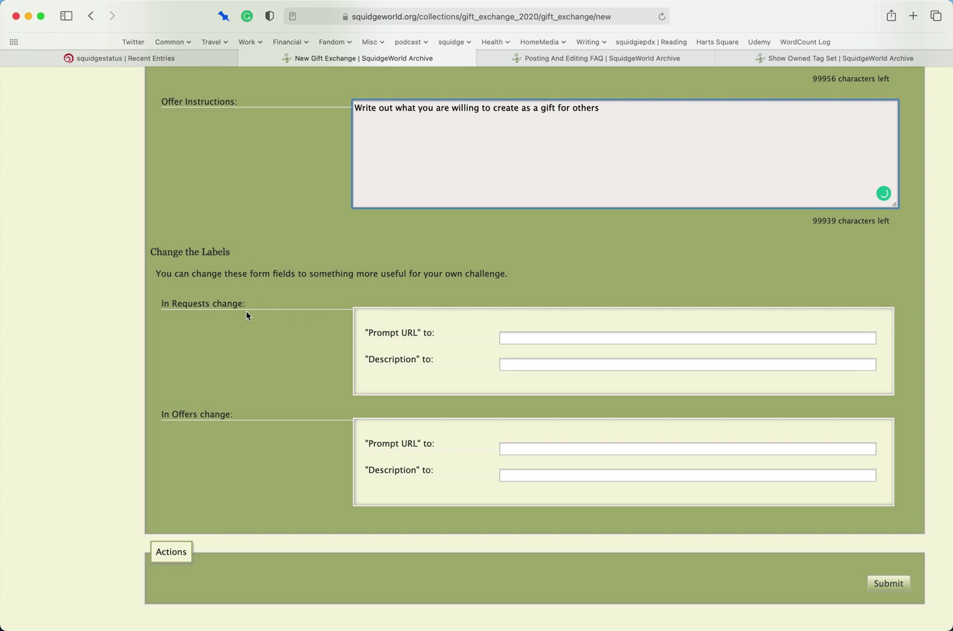
{"action": "left_click", "coordinate": [531, 339]}
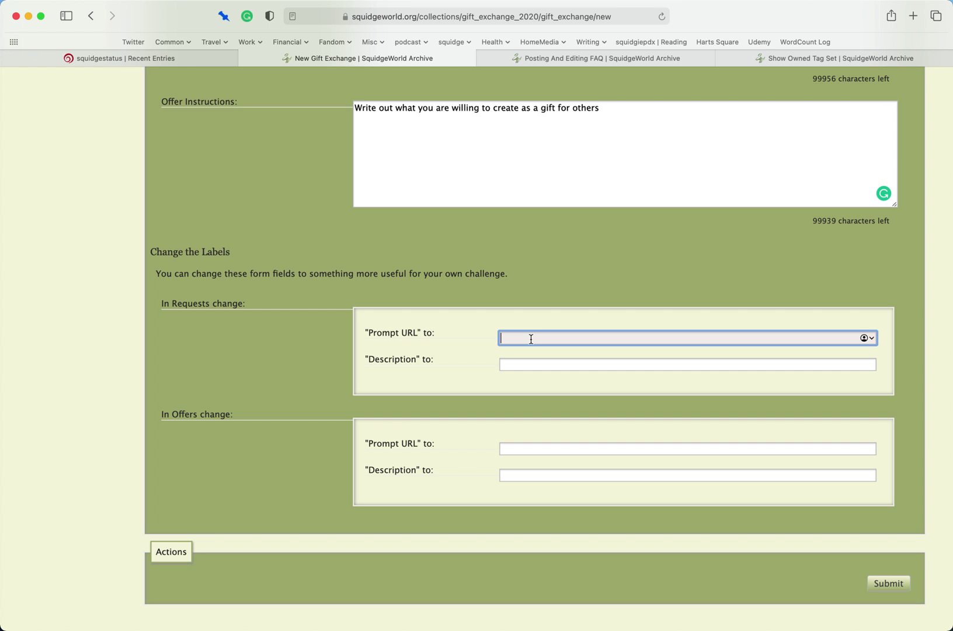
{"action": "type", "text": "Dear Santa Letter"}
{"action": "left_click", "coordinate": [537, 361]}
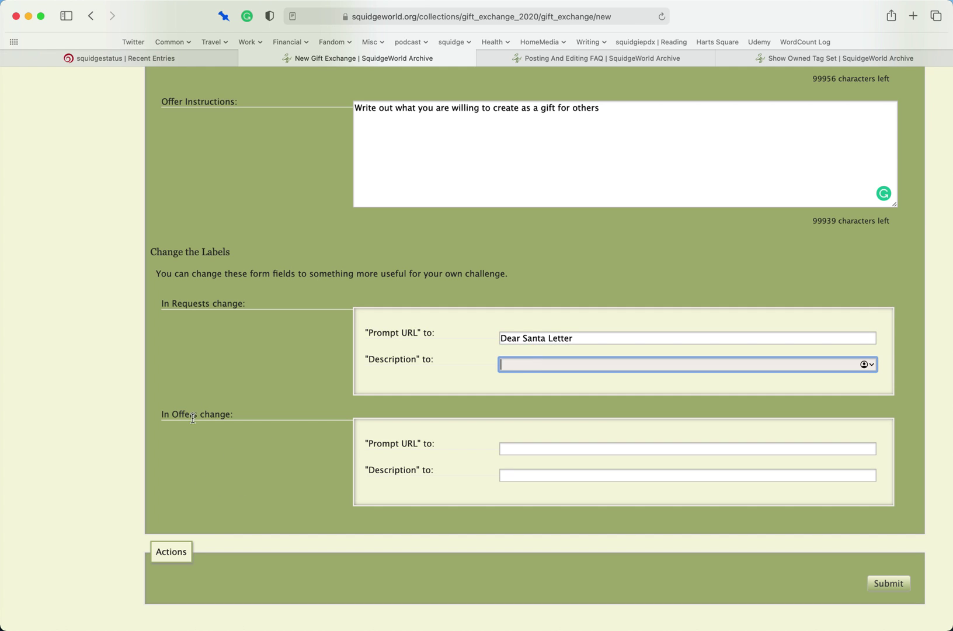
- Relabel the offers' Prompt URL as 'Do Not Wants' and submit to create the challenge
{"action": "left_click", "coordinate": [528, 448]}
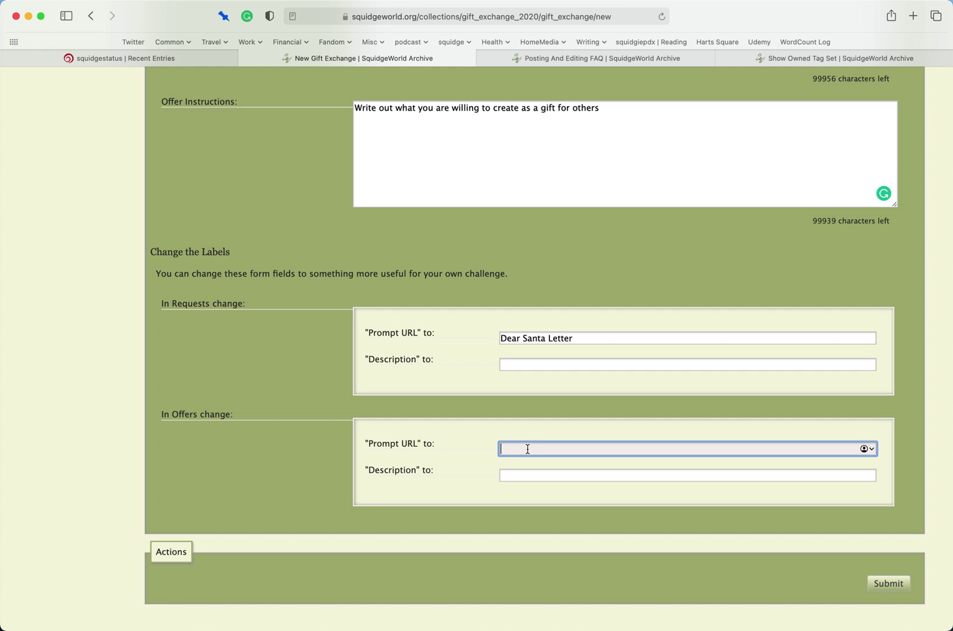
{"action": "type", "text": "Will"}
{"action": "key", "text": "BackSpace"}
{"action": "key", "text": "BackSpace"}
{"action": "key", "text": "BackSpace"}
{"action": "key", "text": "BackSpace"}
{"action": "type", "text": "Do"}
{"action": "key", "text": "BackSpace"}
{"action": "key", "text": "BackSpace"}
{"action": "type", "text": "Not WIlling To Create The following:"}
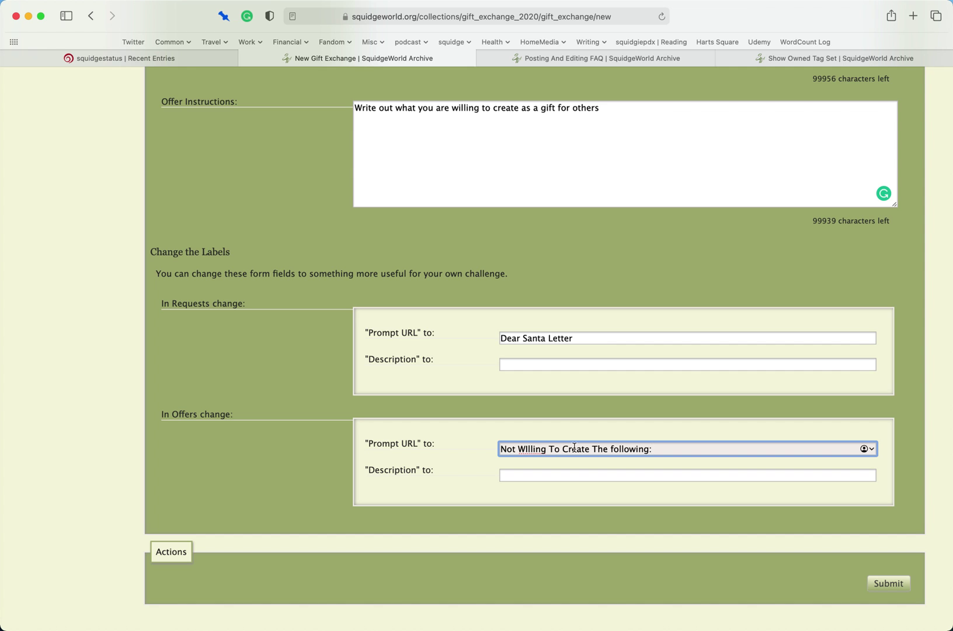
{"action": "left_click_drag", "start_coordinate": [664, 452], "coordinate": [502, 449]}
{"action": "scroll", "coordinate": [502, 453], "scroll_direction": "down", "scroll_amount": 1}
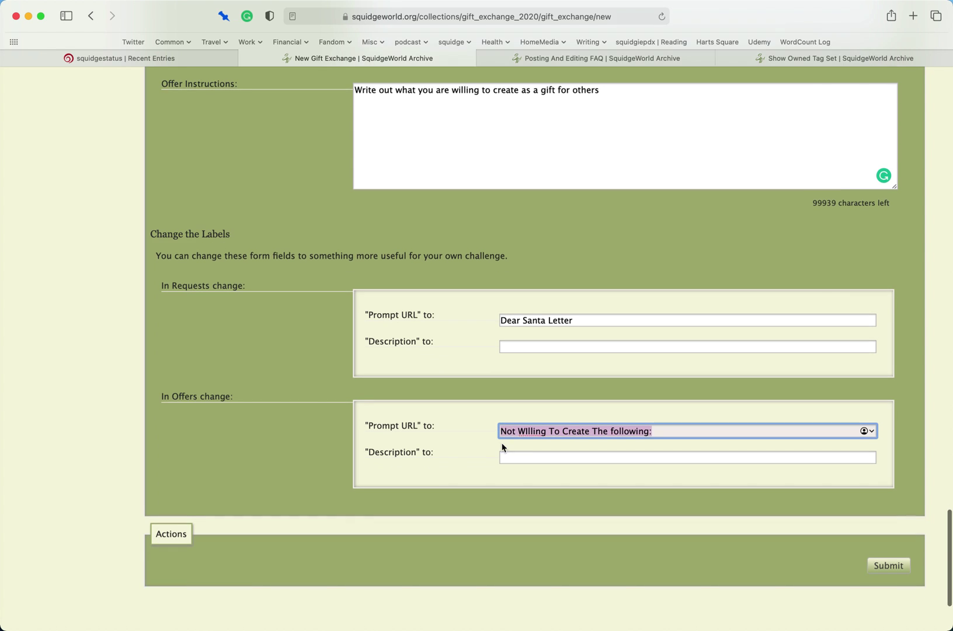
{"action": "type", "text": "Do Not Wants:"}
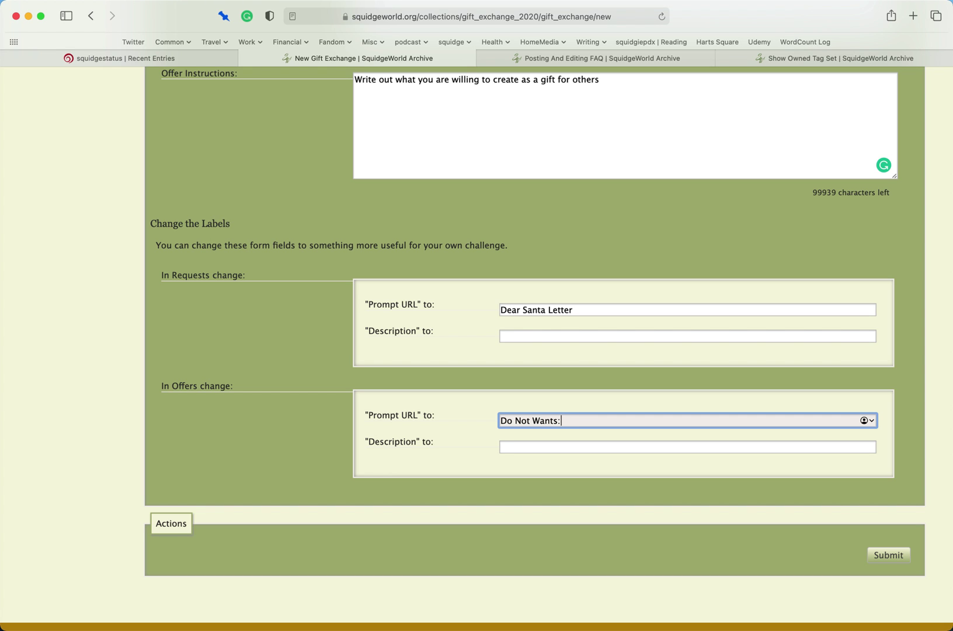
{"action": "left_click", "coordinate": [889, 555]}
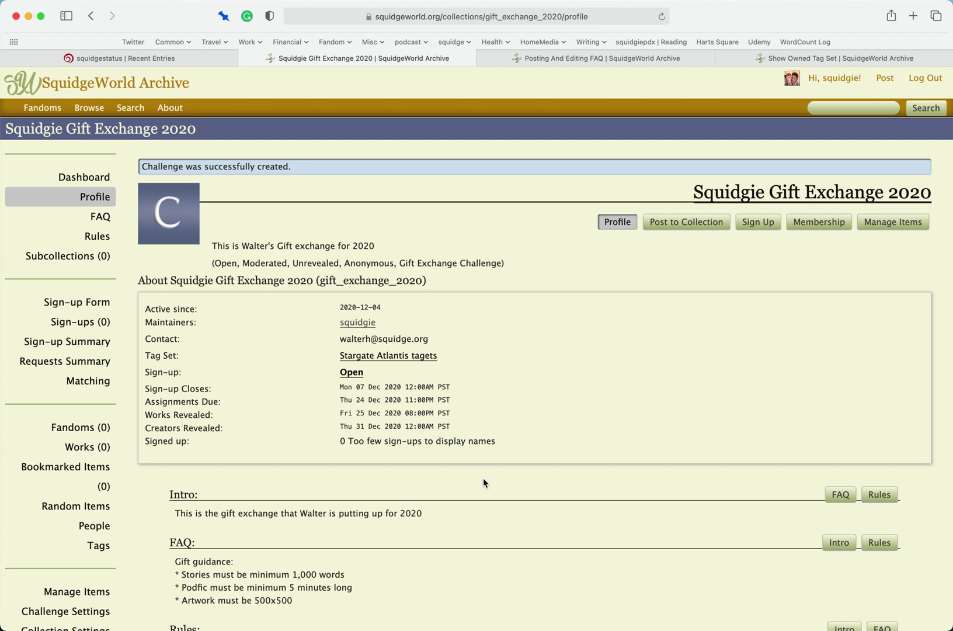
{"action": "scroll", "coordinate": [483, 479], "scroll_direction": "down", "scroll_amount": 5}
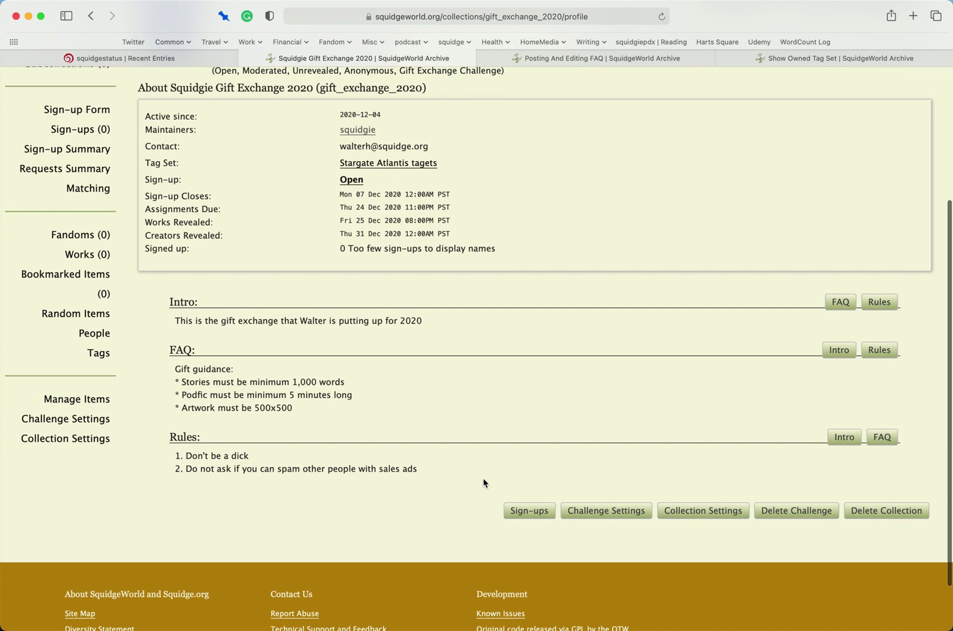
{"action": "scroll", "coordinate": [483, 480], "scroll_direction": "up", "scroll_amount": 5}
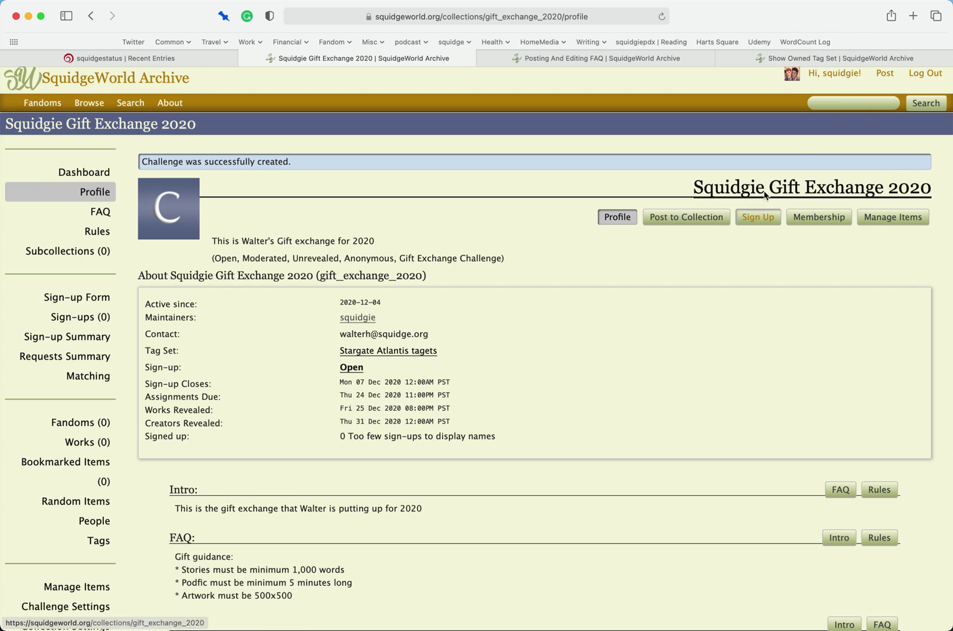
{"action": "mouse_move", "coordinate": [852, 78]}
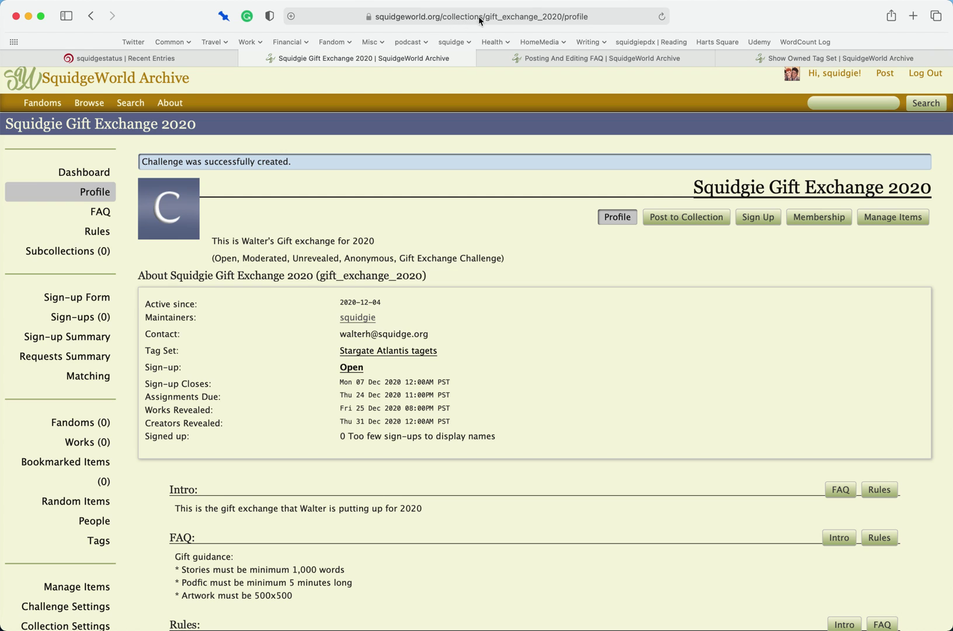
{"action": "left_click", "coordinate": [568, 21]}
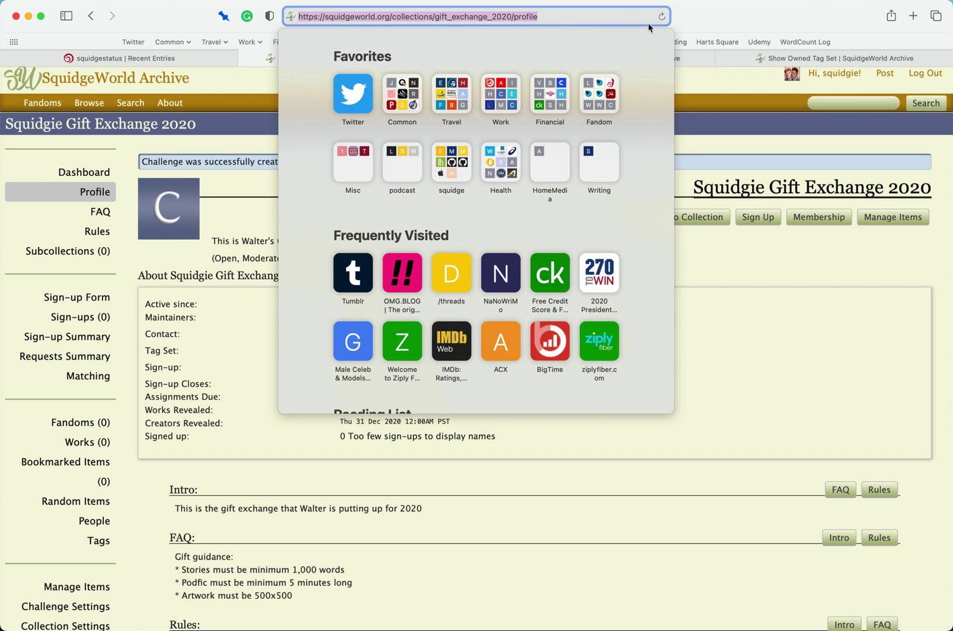
{"action": "left_click", "coordinate": [804, 21]}
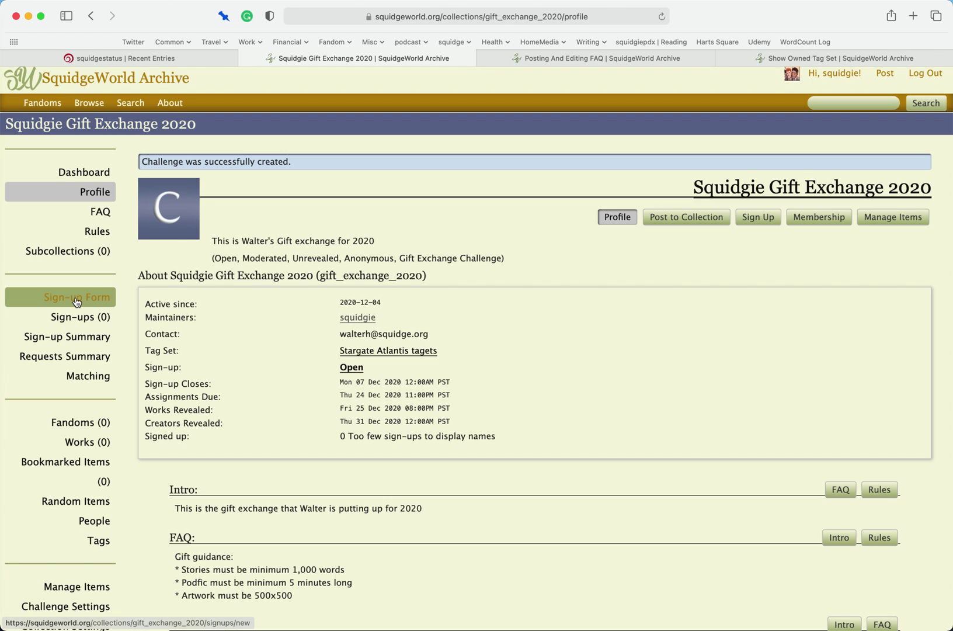
- Start a sign-up requesting Stargate Atlantis with characters John Sheppard and Peter Grodin
{"action": "left_click", "coordinate": [76, 299]}
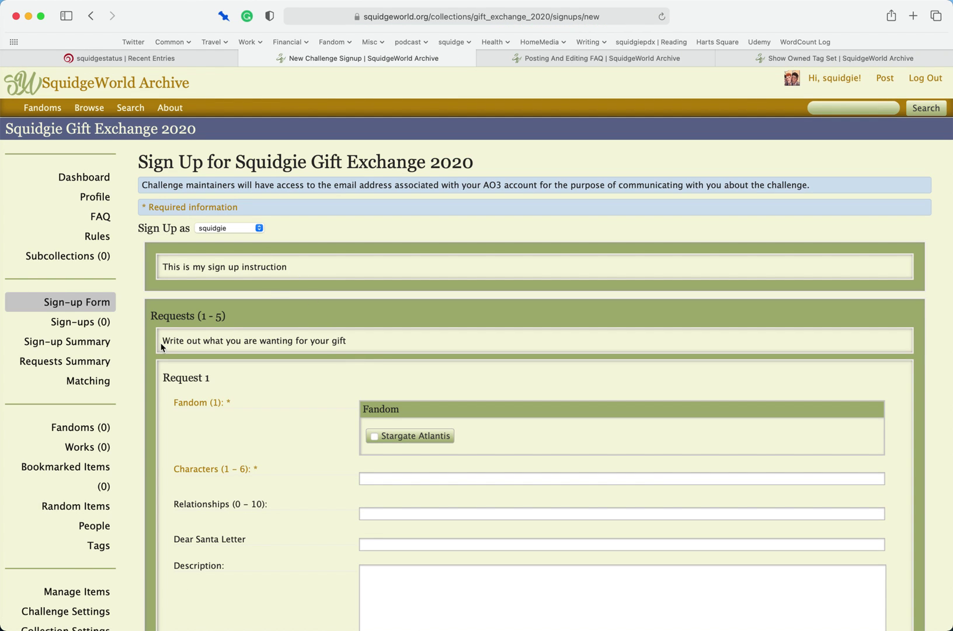
{"action": "scroll", "coordinate": [307, 402], "scroll_direction": "down", "scroll_amount": 3}
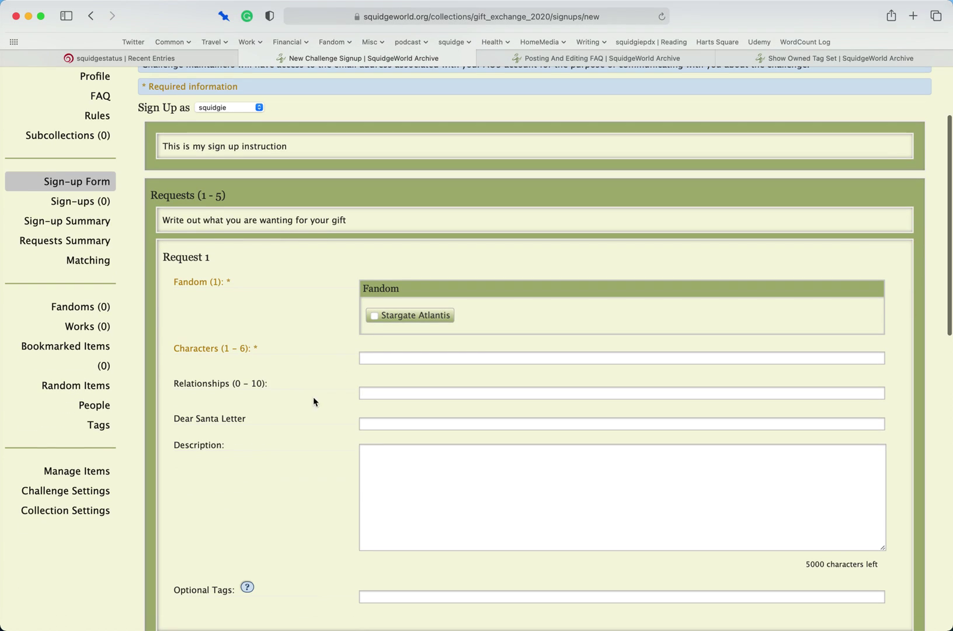
{"action": "left_click", "coordinate": [374, 315]}
{"action": "left_click", "coordinate": [384, 357]}
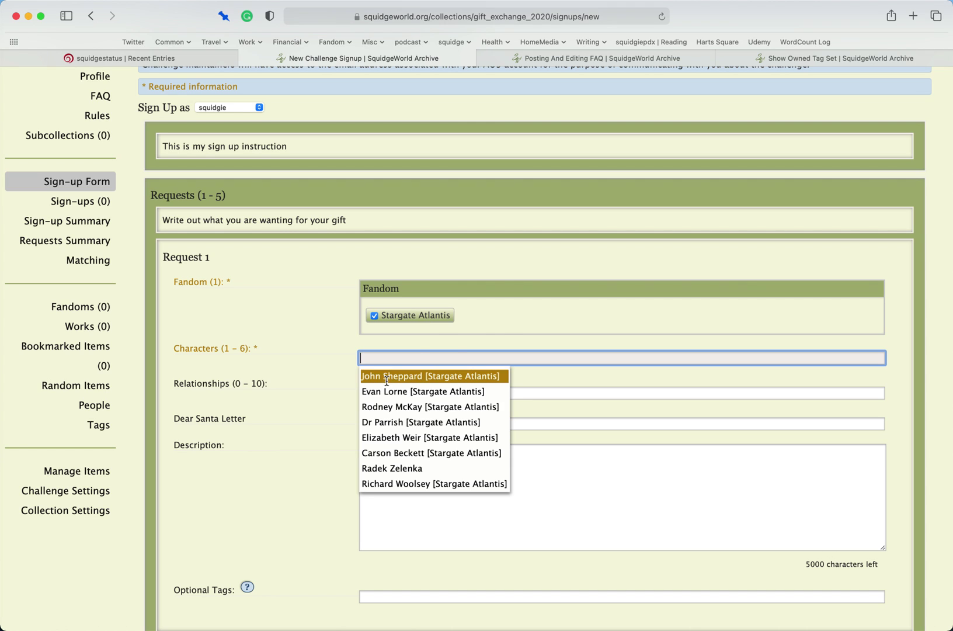
{"action": "left_click", "coordinate": [387, 377]}
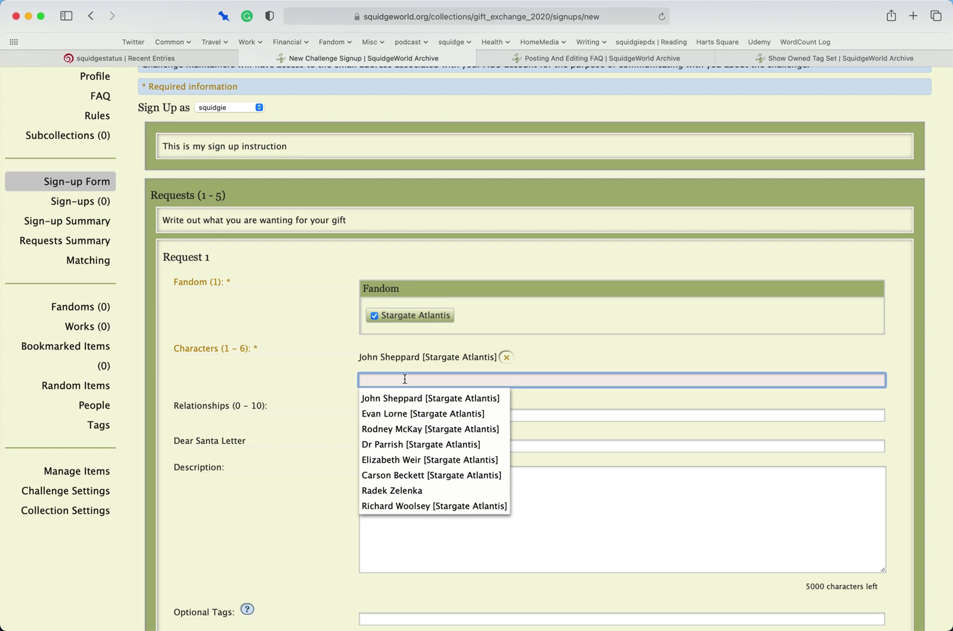
{"action": "type", "text": "Peter Grodin"}
{"action": "key", "text": "BackSpace"}
{"action": "key", "text": "BackSpace"}
{"action": "type", "text": "in"}
{"action": "key", "text": "Return"}
{"action": "left_click", "coordinate": [308, 395]}
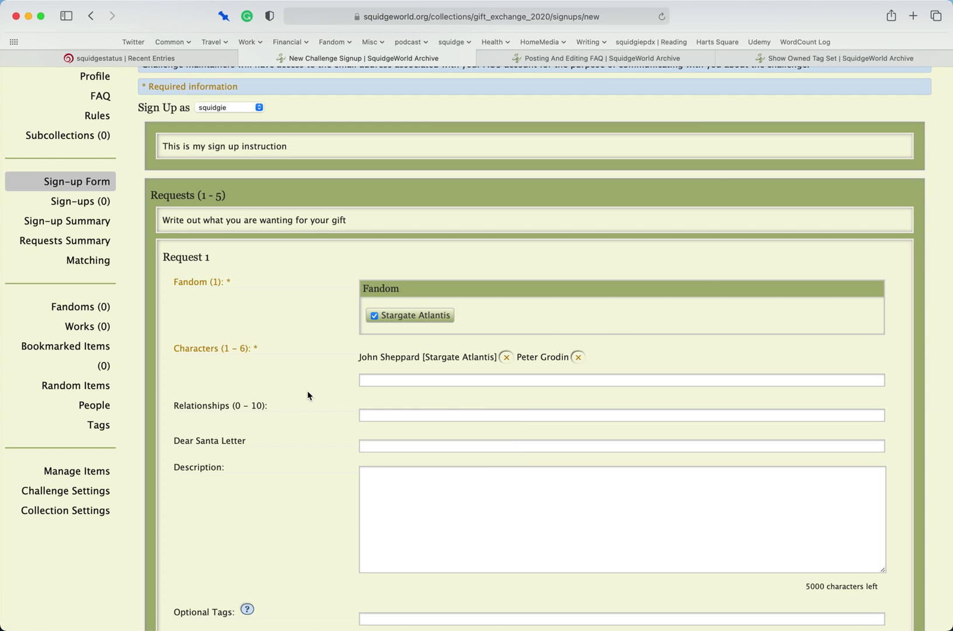
- Add John Sheppard/Rodney McKay as the requested relationship
{"action": "left_click", "coordinate": [387, 411]}
{"action": "type", "text": "john"}
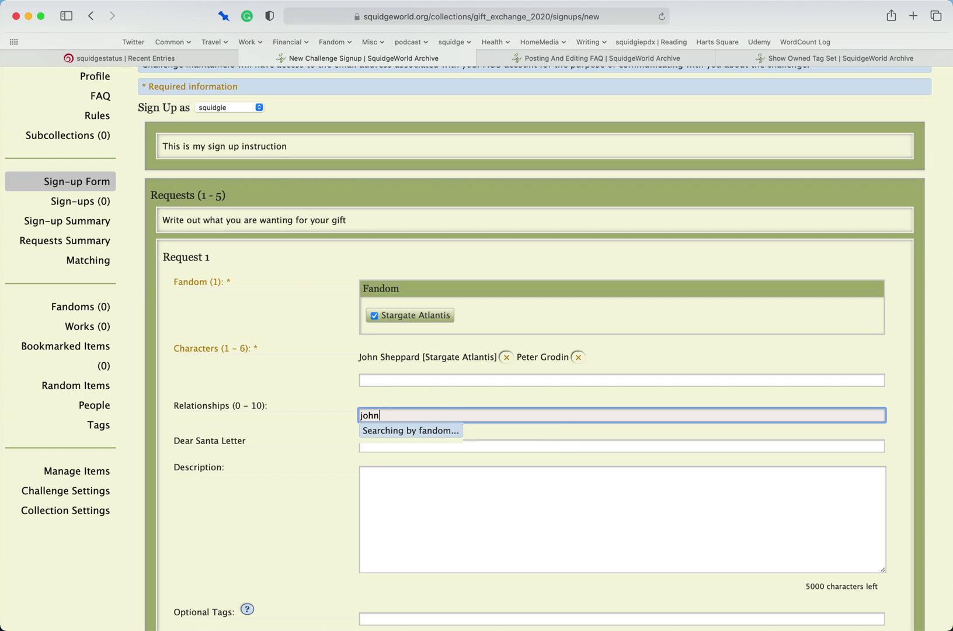
{"action": "key", "text": "Down"}
{"action": "key", "text": "Return"}
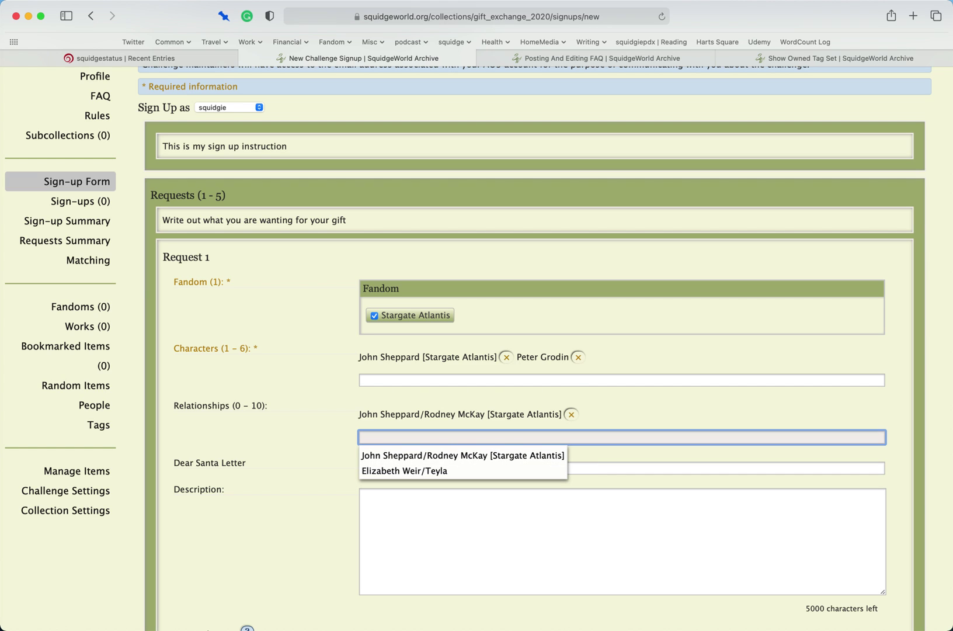
{"action": "left_click", "coordinate": [286, 432]}
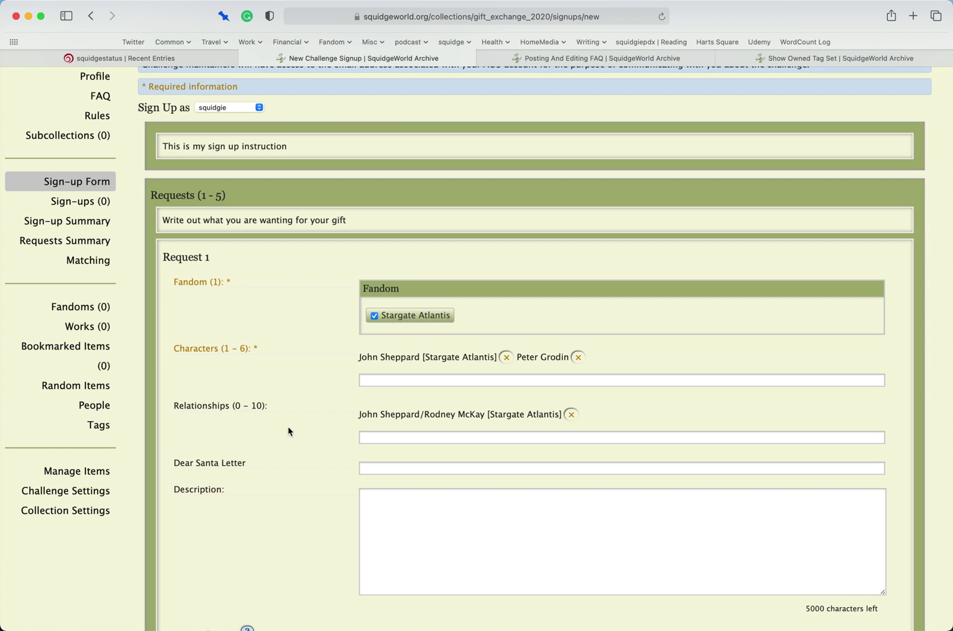
{"action": "left_click", "coordinate": [398, 468]}
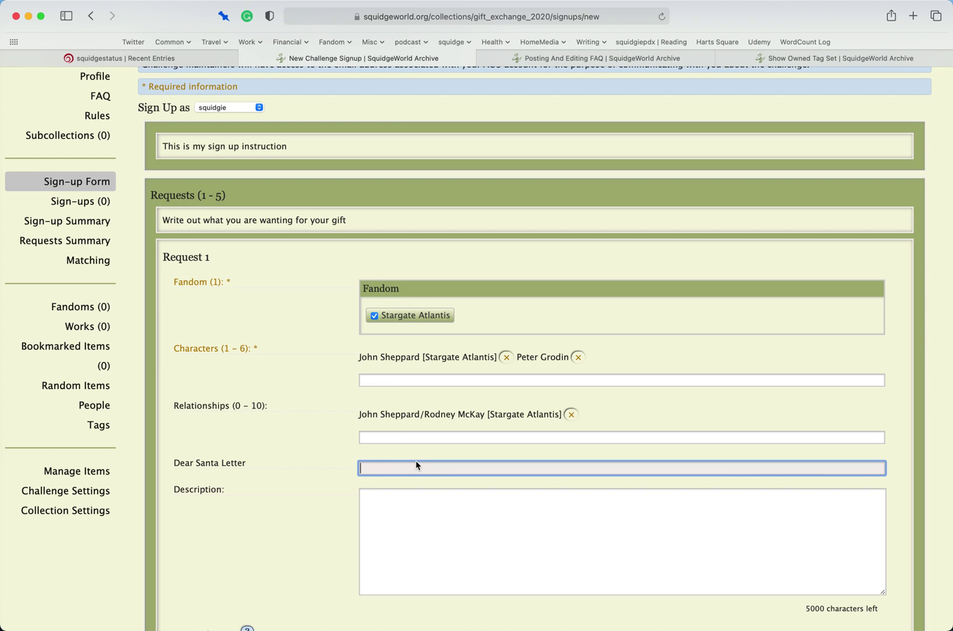
{"action": "type", "text": "URL to my dear santa letter"}
{"action": "left_click_drag", "start_coordinate": [506, 467], "coordinate": [285, 462]}
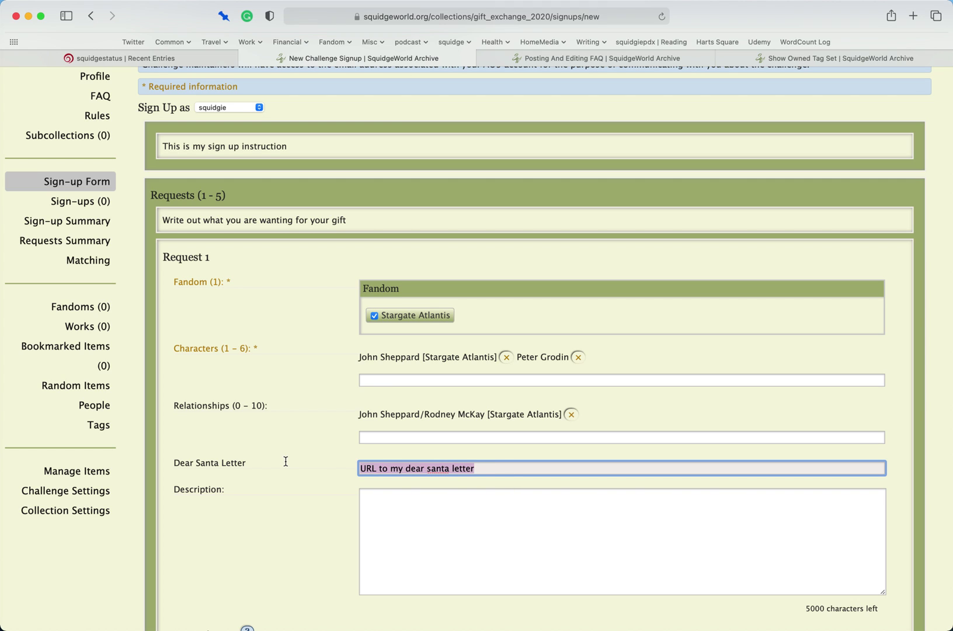
{"action": "type", "text": "https://"}
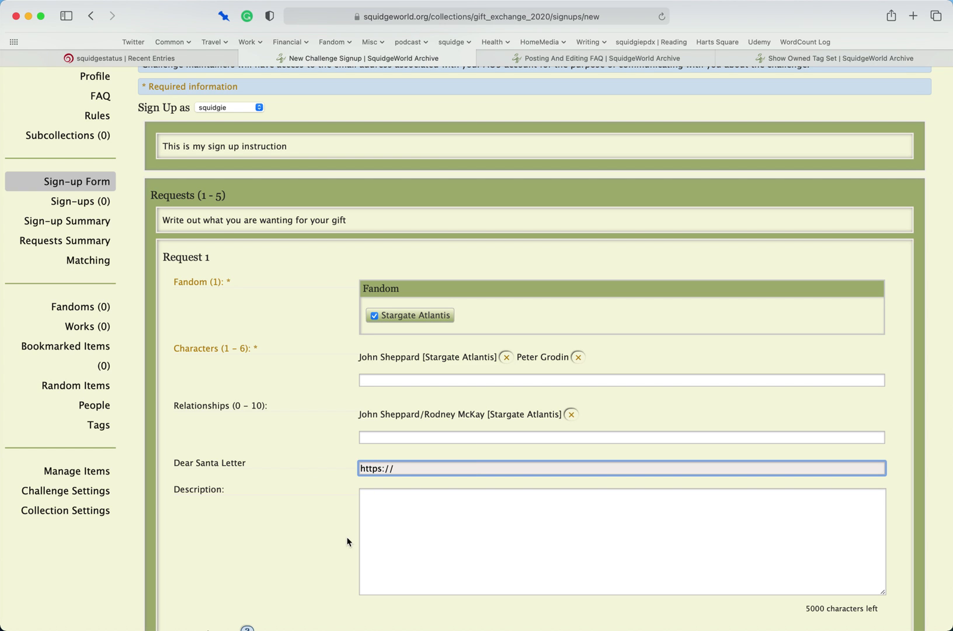
- Write the request description 'dear person gifting to me, GIVE ME ALL THE MCSHEP THANKSBYE'
{"action": "scroll", "coordinate": [272, 533], "scroll_direction": "down", "scroll_amount": 4}
{"action": "left_click", "coordinate": [461, 422]}
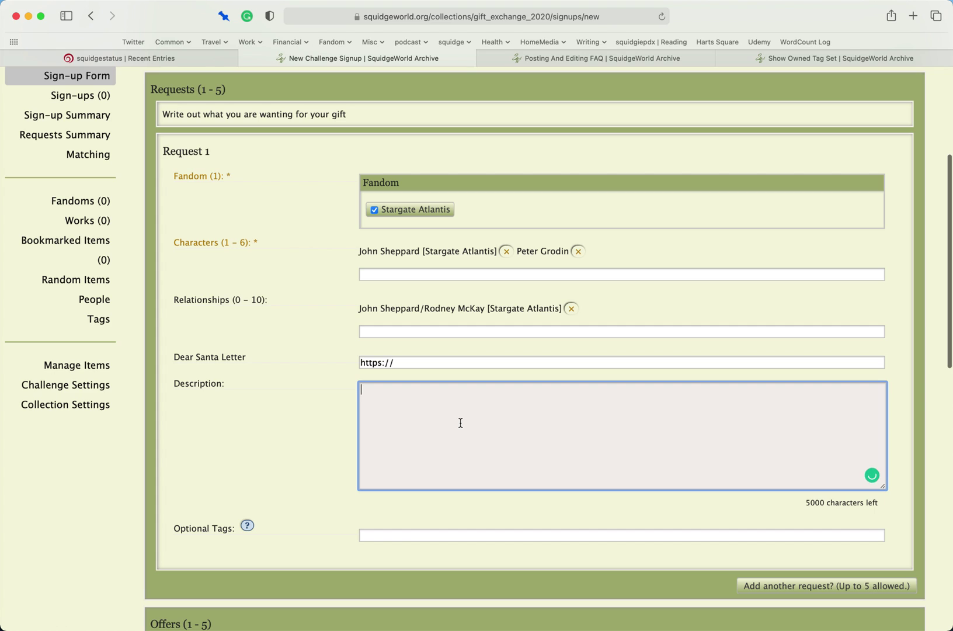
{"action": "type", "text": "dear "}
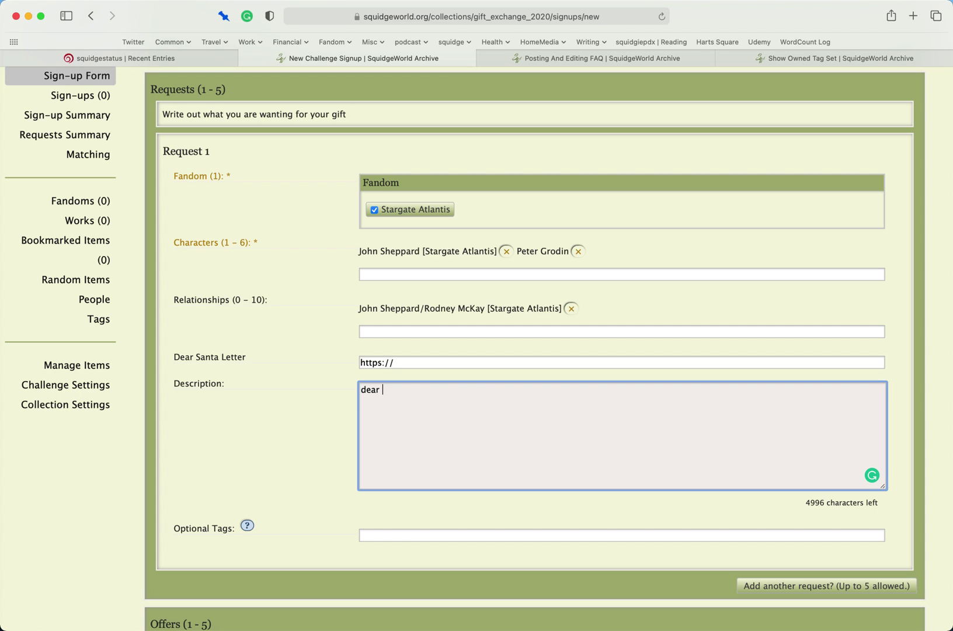
{"action": "type", "text": "person gifting to me, GIVE ME "}
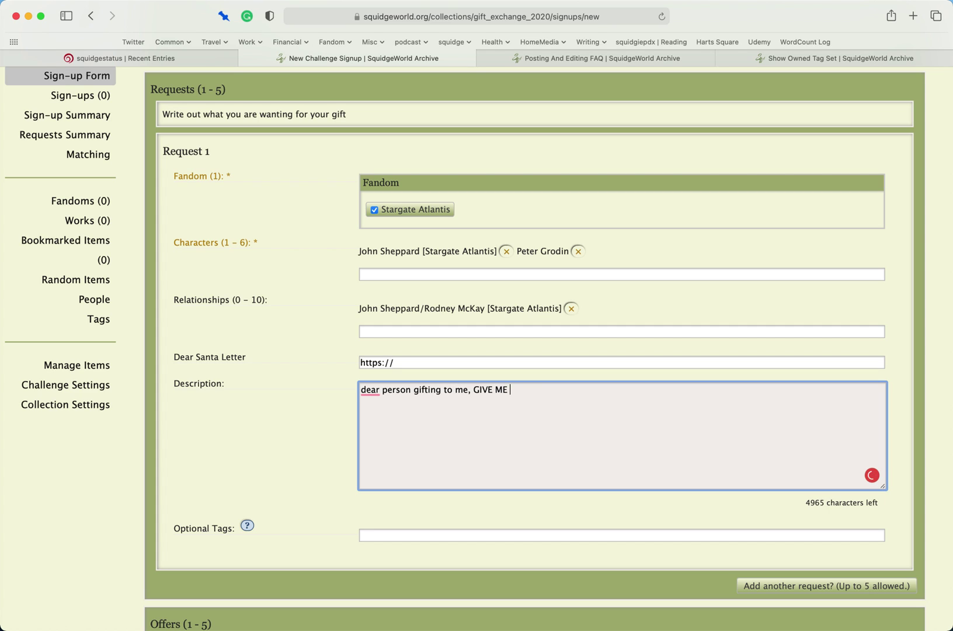
{"action": "type", "text": "ALL THE MCSHEP THANKS"}
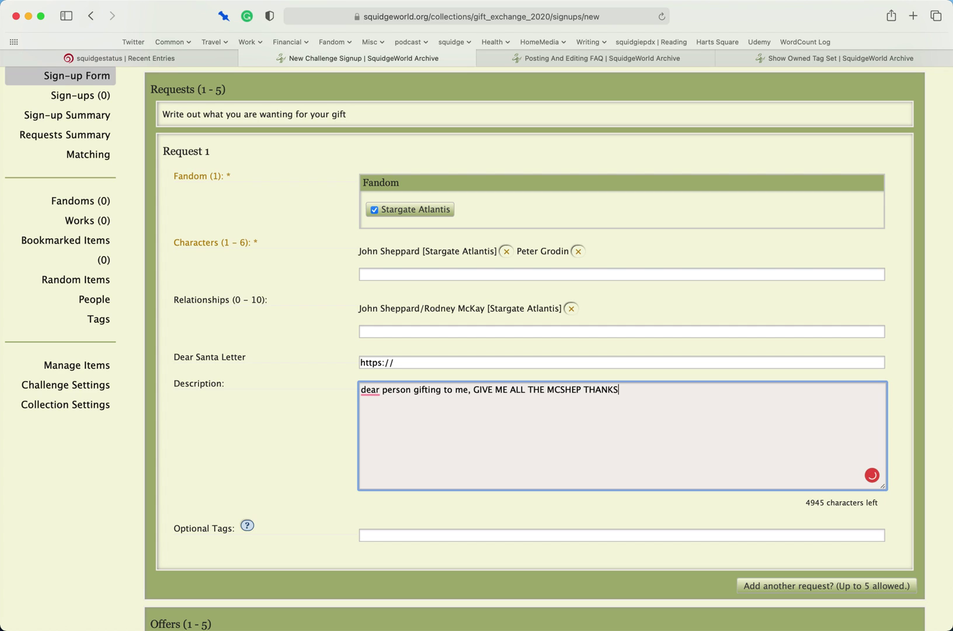
{"action": "type", "text": "BYE"}
{"action": "scroll", "coordinate": [289, 500], "scroll_direction": "down", "scroll_amount": 3}
- Tag Request 1 with optional tags 'happily ever after' and First Time
{"action": "left_click", "coordinate": [412, 449]}
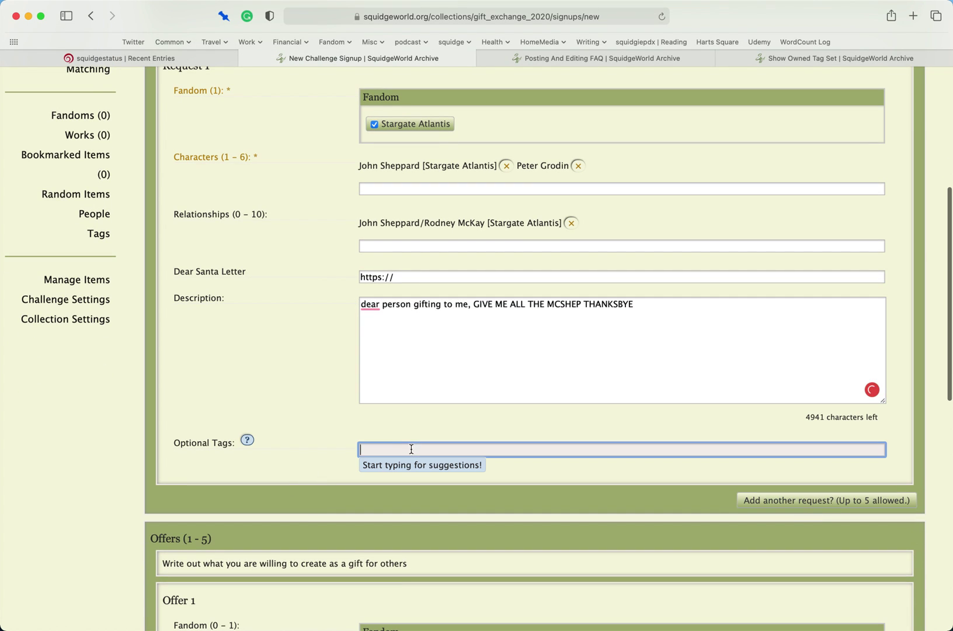
{"action": "type", "text": "hai"}
{"action": "key", "text": "BackSpace"}
{"action": "type", "text": "p"}
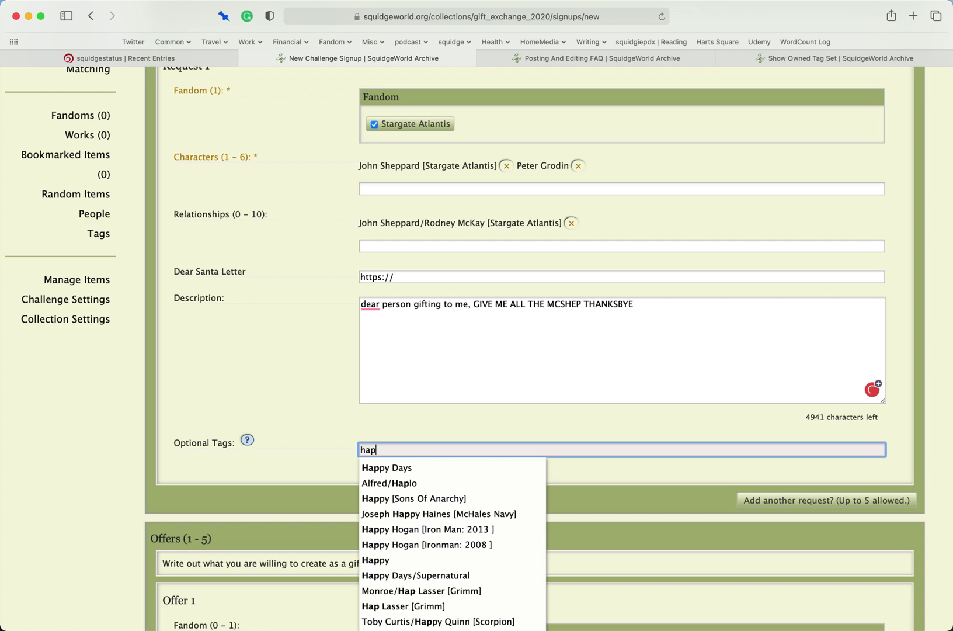
{"action": "type", "text": "pily ever after"}
{"action": "key", "text": "Return"}
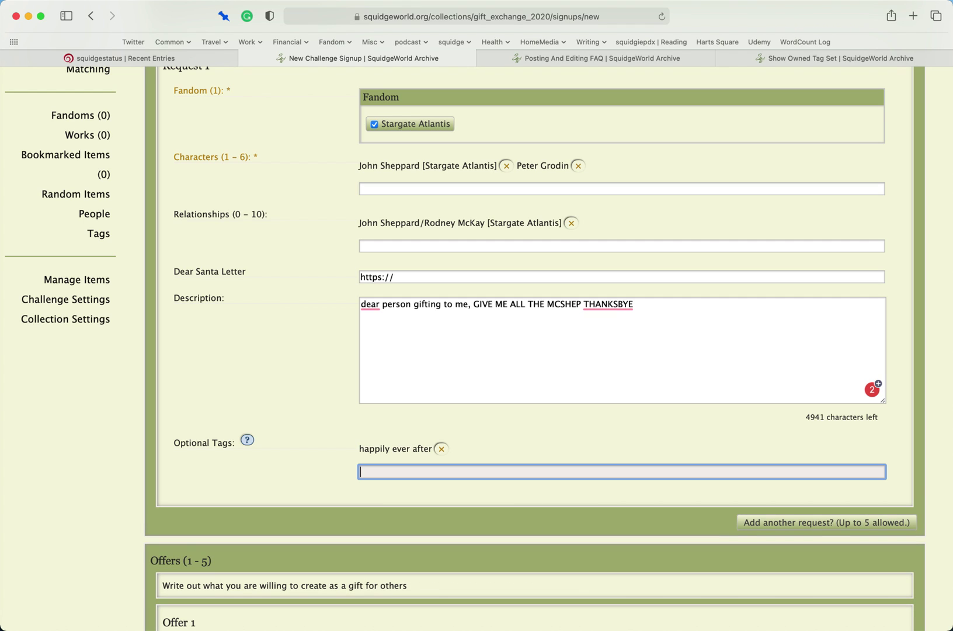
{"action": "type", "text": "ffirst"}
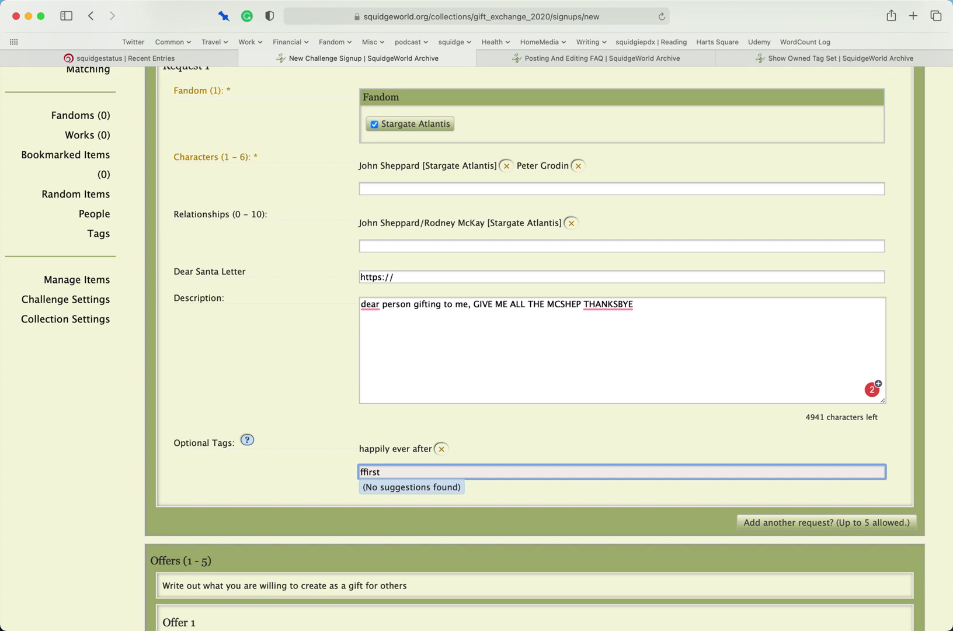
{"action": "key", "text": "BackSpace"}
{"action": "key", "text": "BackSpace"}
{"action": "key", "text": "BackSpace"}
{"action": "key", "text": "BackSpace"}
{"action": "key", "text": "BackSpace"}
{"action": "type", "text": "irst"}
{"action": "key", "text": "Down"}
{"action": "key", "text": "Return"}
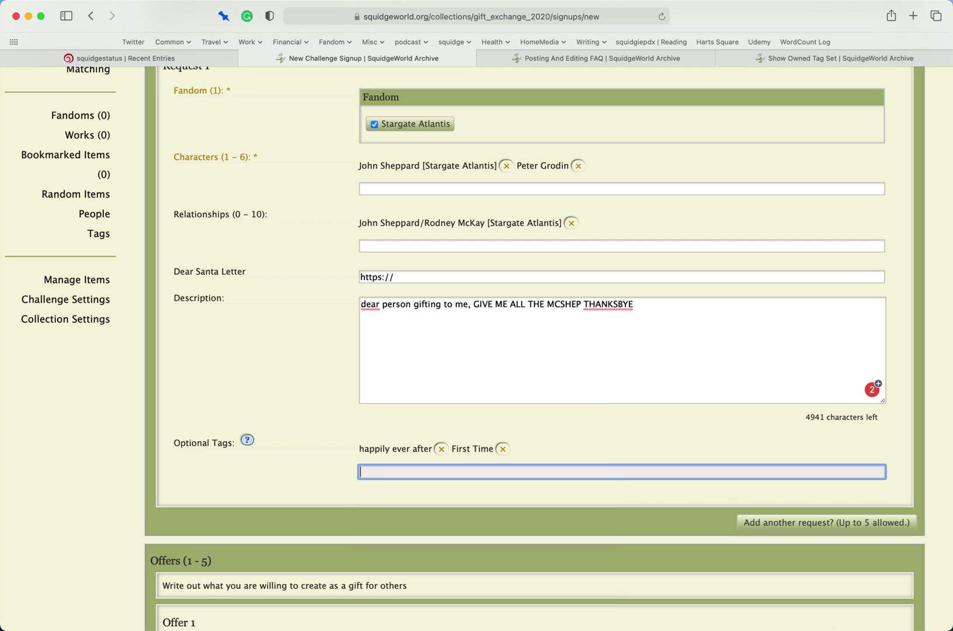
- Offer Stargate Atlantis with characters John Sheppard and Evan Lorne
{"action": "scroll", "coordinate": [364, 461], "scroll_direction": "down", "scroll_amount": 6}
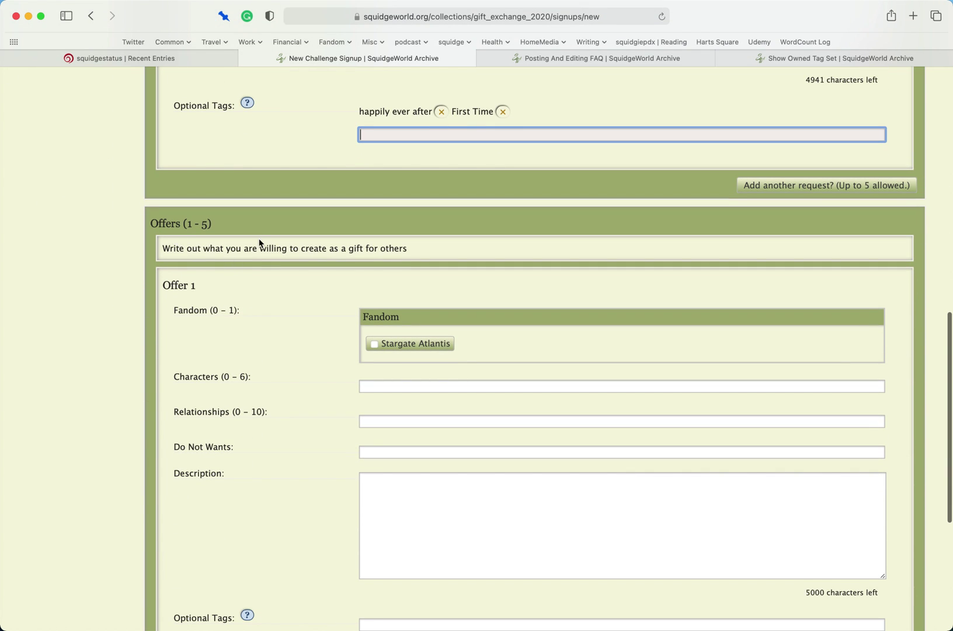
{"action": "left_click", "coordinate": [374, 344]}
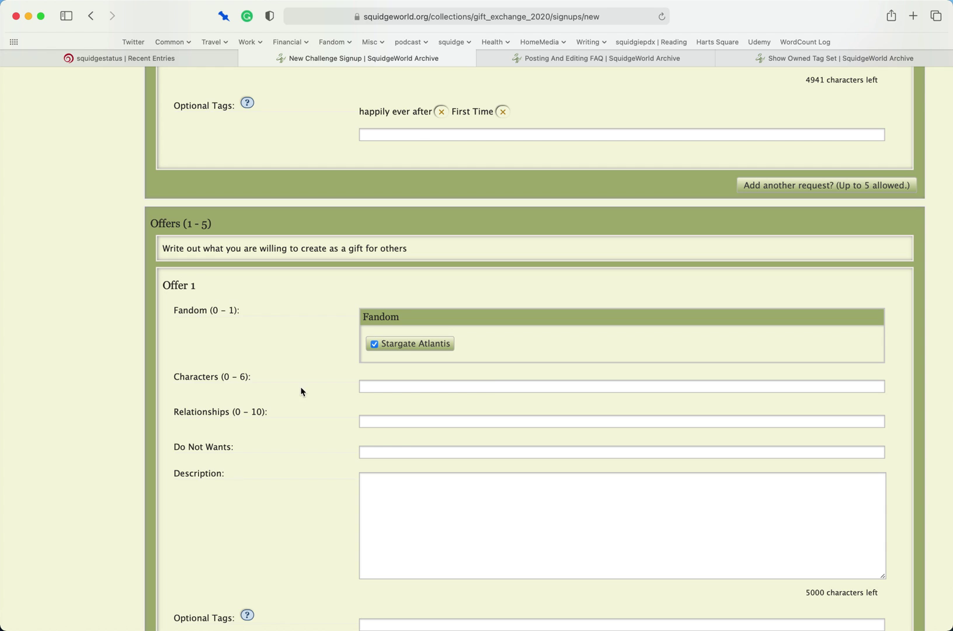
{"action": "left_click", "coordinate": [494, 388]}
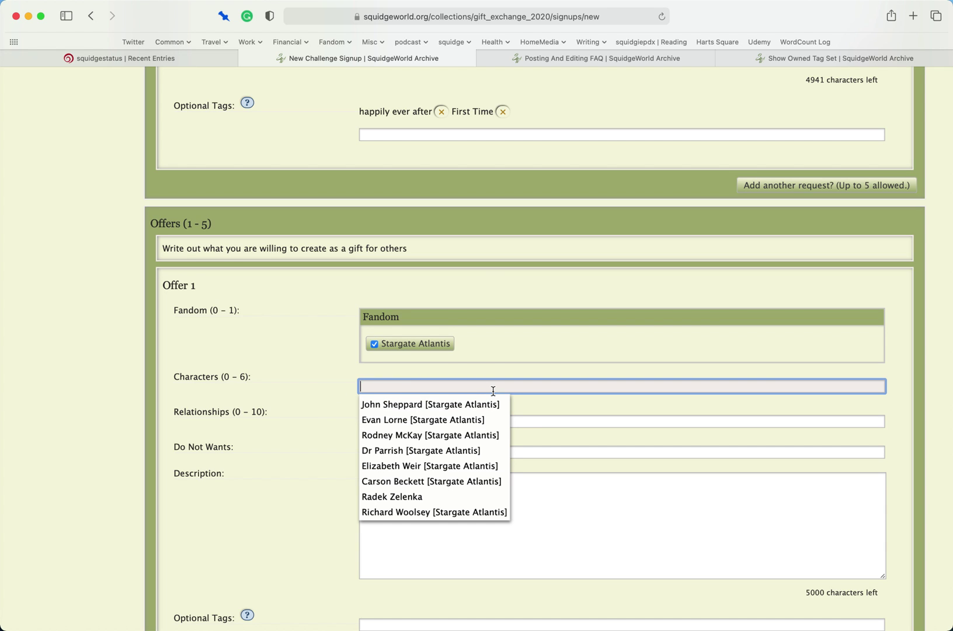
{"action": "left_click", "coordinate": [473, 403]}
{"action": "type", "text": "ev"}
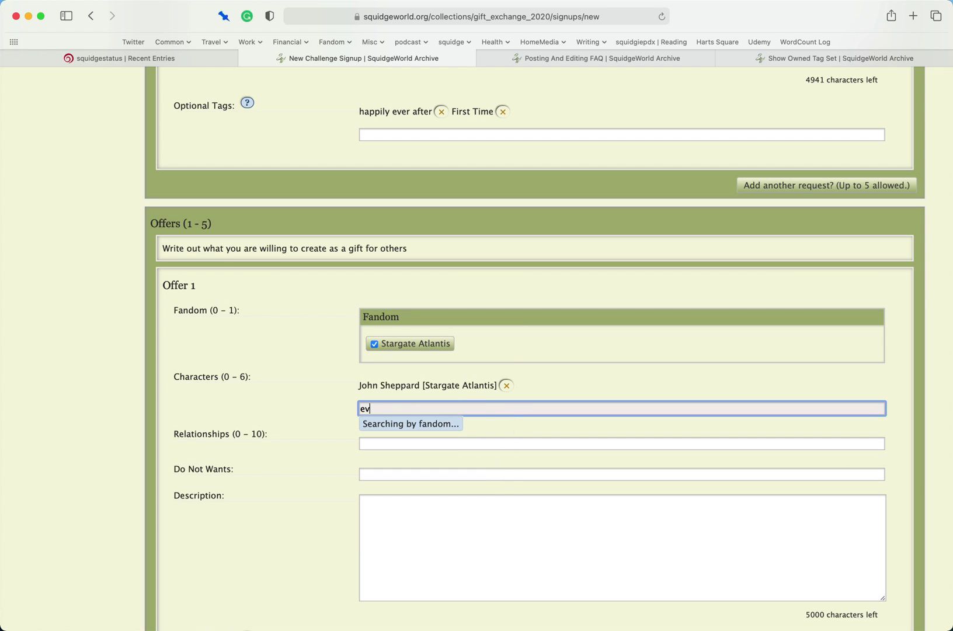
{"action": "type", "text": "an"}
{"action": "key", "text": "Down"}
{"action": "key", "text": "Return"}
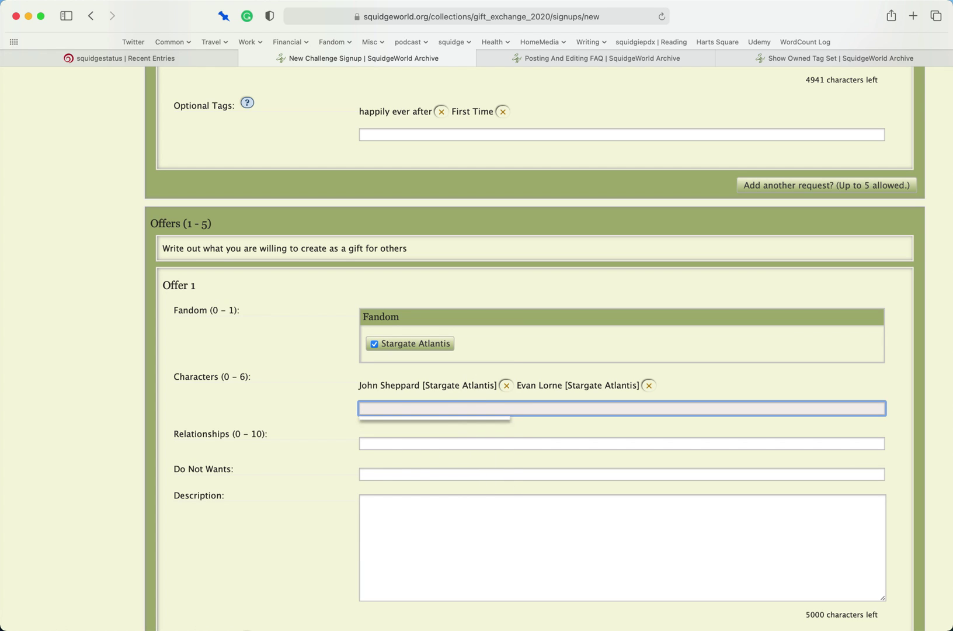
- Add offered relationships John Sheppard/Rodney McKay and evan lorne/parrrish
{"action": "left_click", "coordinate": [574, 443]}
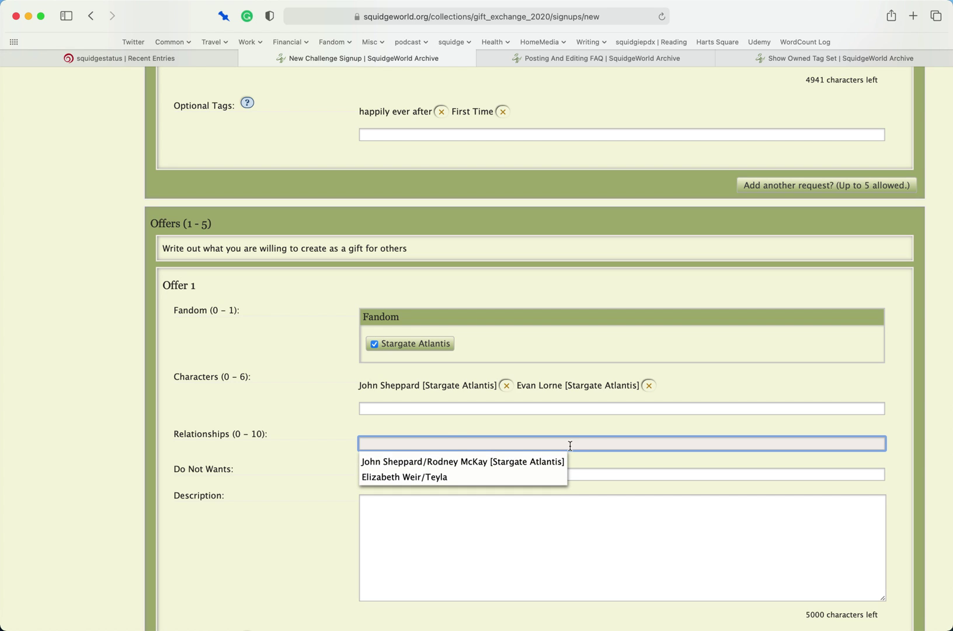
{"action": "left_click", "coordinate": [541, 461]}
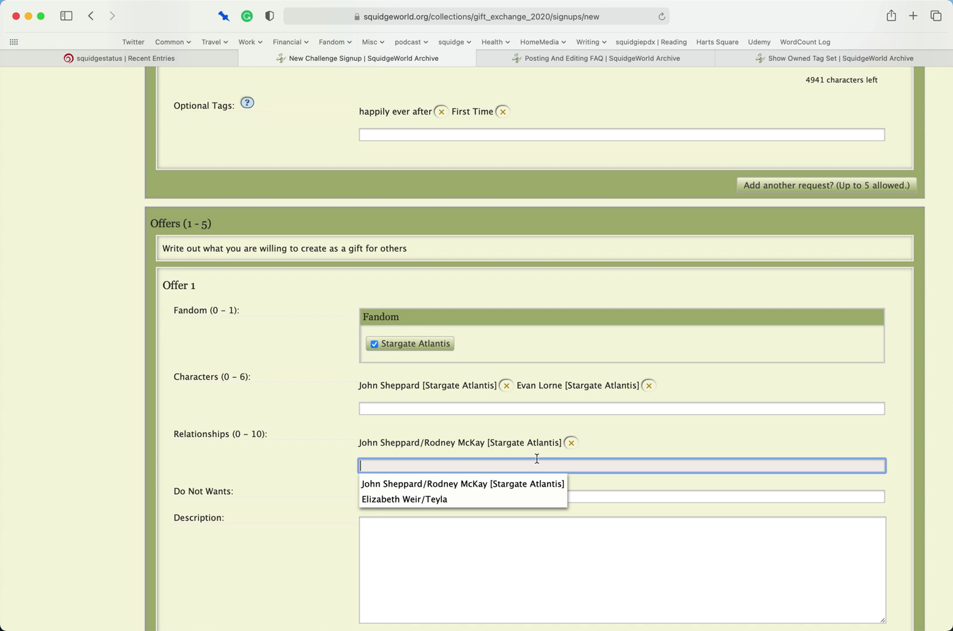
{"action": "type", "text": "evan "}
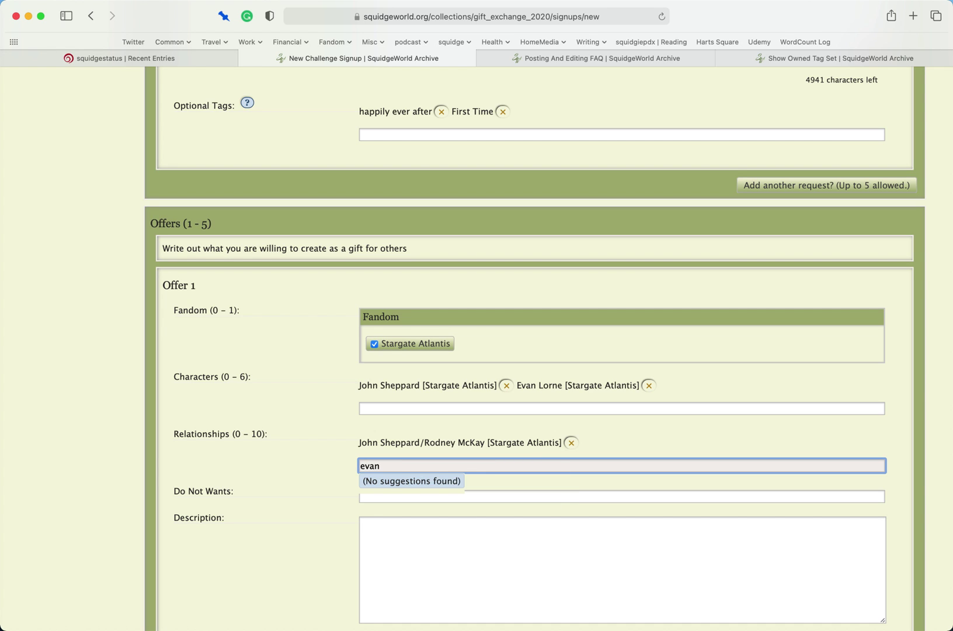
{"action": "type", "text": "lorne/"}
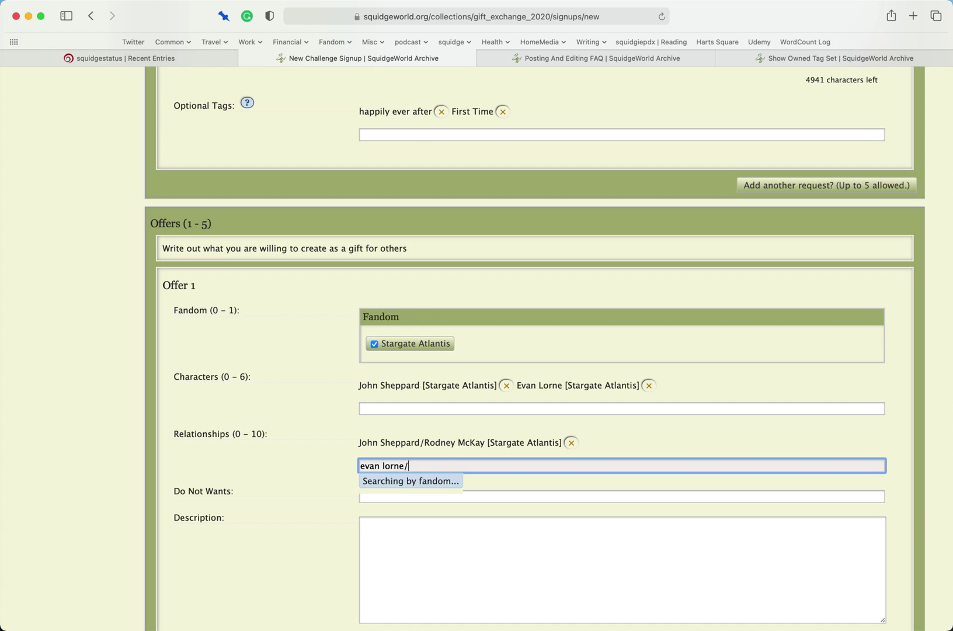
{"action": "type", "text": "parrrish"}
{"action": "key", "text": "Return"}
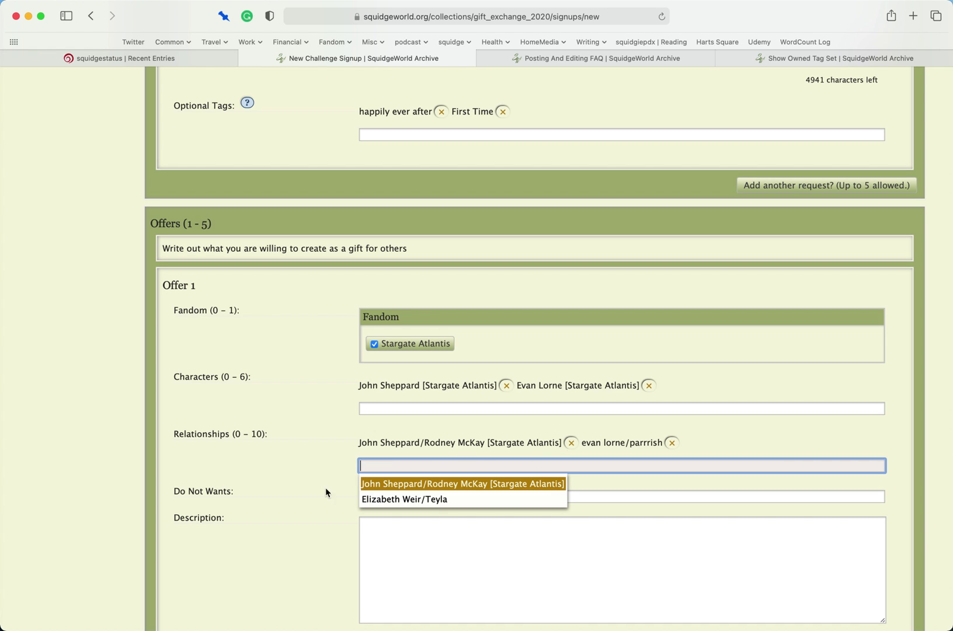
{"action": "left_click", "coordinate": [304, 492]}
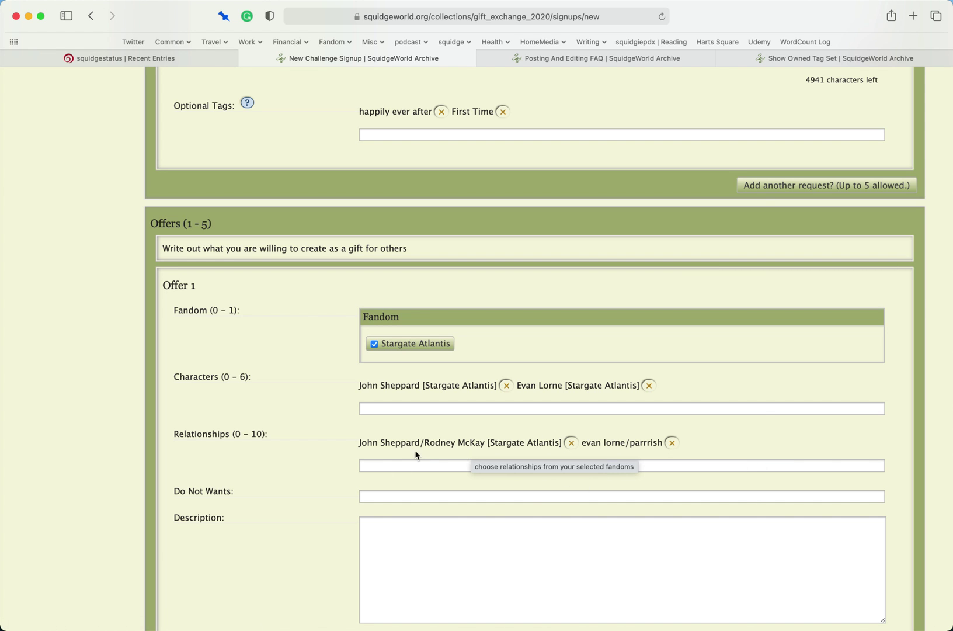
{"action": "scroll", "coordinate": [250, 513], "scroll_direction": "down", "scroll_amount": 3}
{"action": "scroll", "coordinate": [249, 513], "scroll_direction": "down", "scroll_amount": 2}
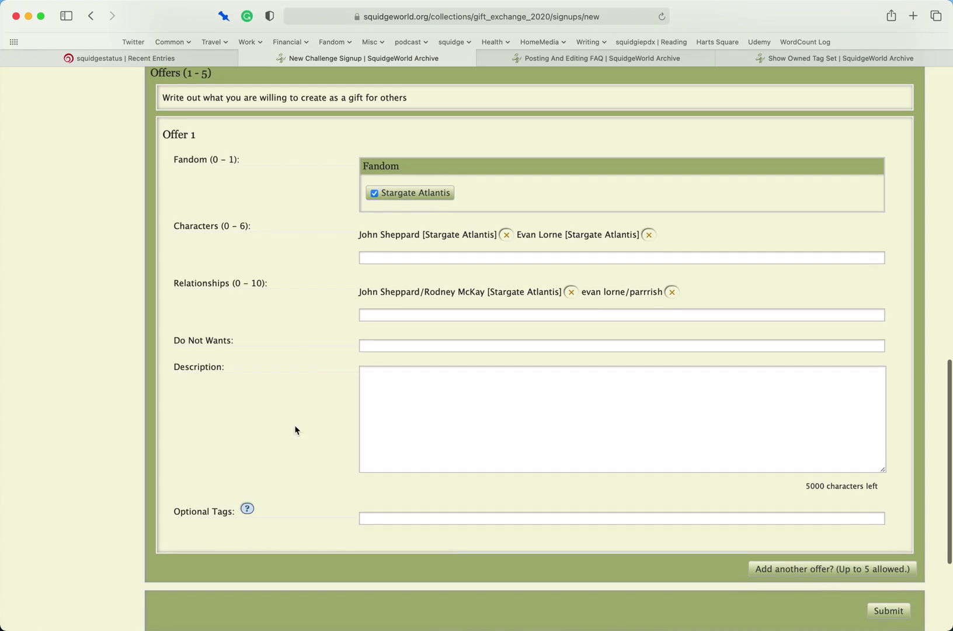
- Set Offer 1's Do Not Wants to 'NO DEATH FIC' and write a description about HEA and first time
{"action": "left_click", "coordinate": [405, 332]}
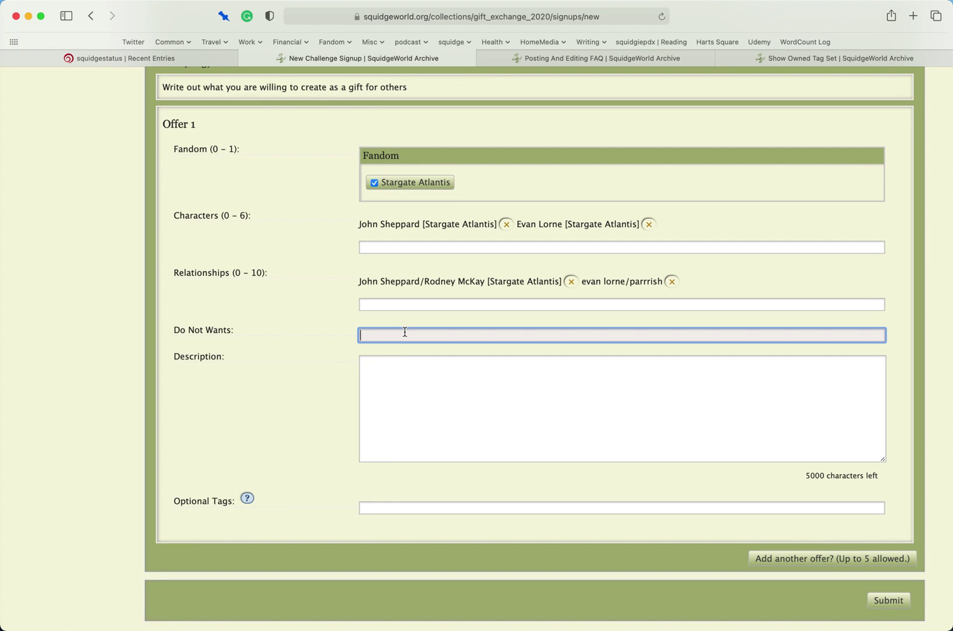
{"action": "type", "text": "NO DEATH FIC"}
{"action": "left_click", "coordinate": [454, 376]}
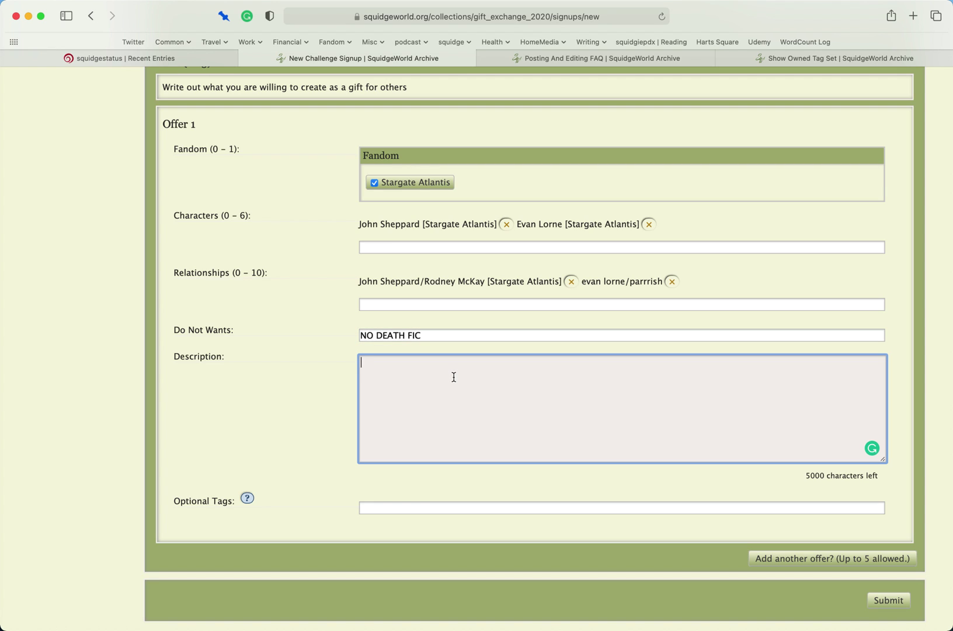
{"action": "type", "text": "I will write HEA, first time, but no death fic and no polyamory"}
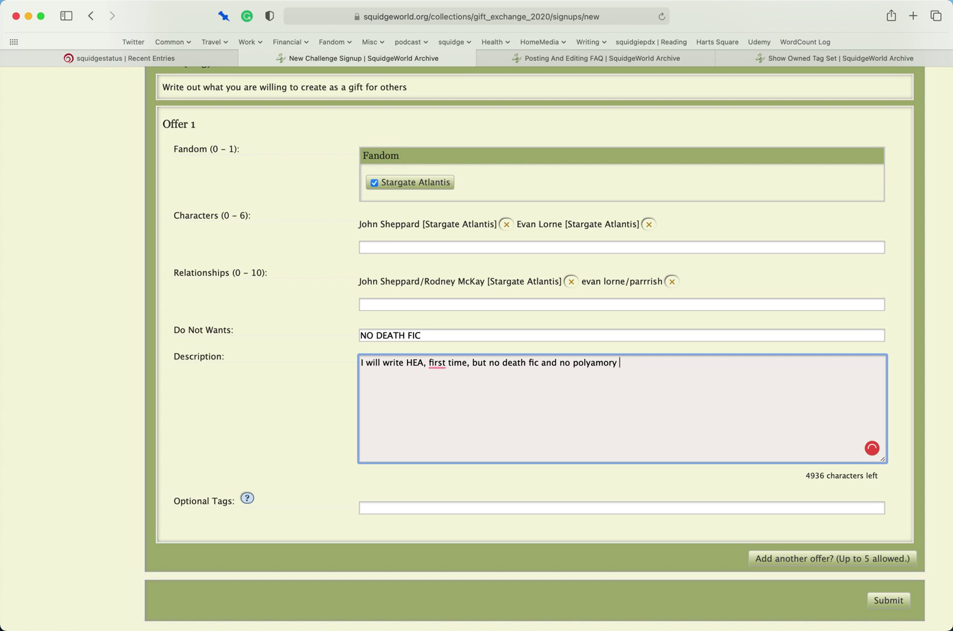
{"action": "type", "text": " YKINF"}
{"action": "key", "text": "BackSpace"}
{"action": "type", "text": "MYATIOK"}
- Replace 'polyamory' in the offer description with 'purple squids'
{"action": "double_click", "coordinate": [591, 363]}
{"action": "type", "text": "purpose"}
{"action": "key", "text": "BackSpace"}
{"action": "key", "text": "BackSpace"}
{"action": "key", "text": "BackSpace"}
{"action": "key", "text": "BackSpace"}
{"action": "type", "text": "le q"}
{"action": "key", "text": "BackSpace"}
{"action": "type", "text": "squidge"}
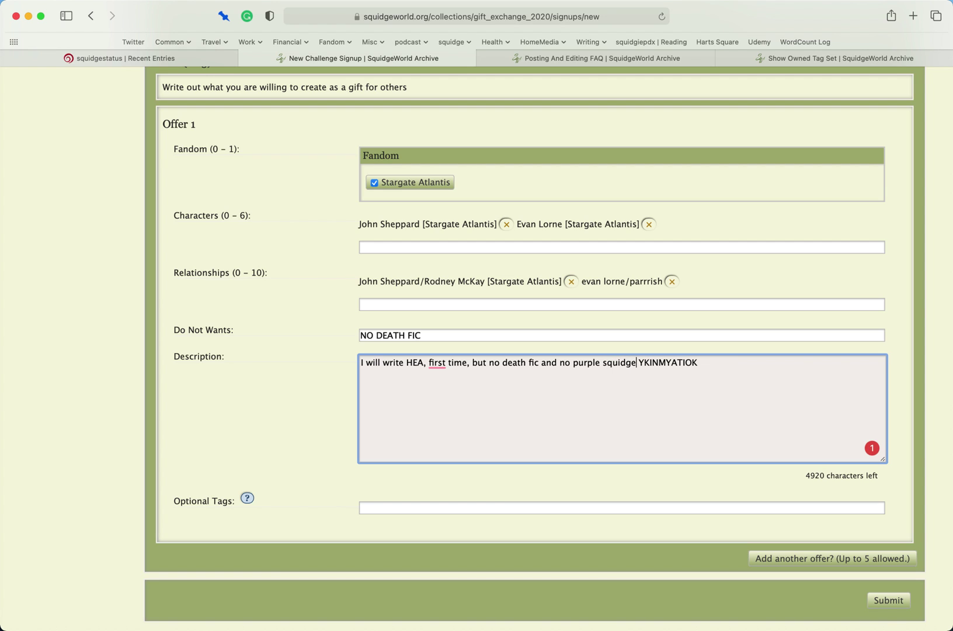
{"action": "key", "text": "BackSpace"}
{"action": "key", "text": "BackSpace"}
{"action": "key", "text": "BackSpace"}
{"action": "type", "text": "ds"}
- Add the optional tag 'dog fic' to Offer 1
{"action": "left_click", "coordinate": [544, 512]}
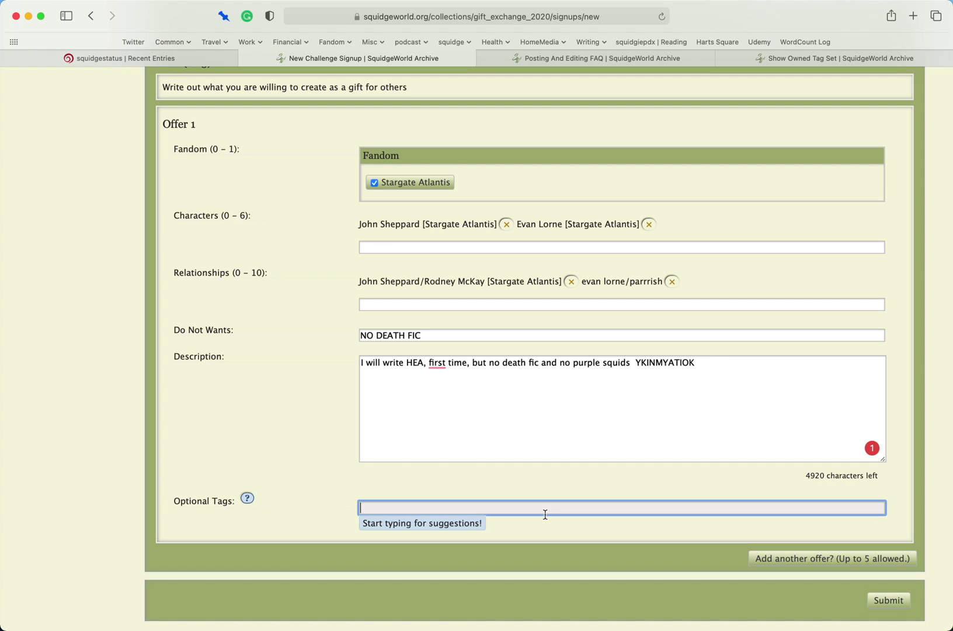
{"action": "type", "text": "dog fic"}
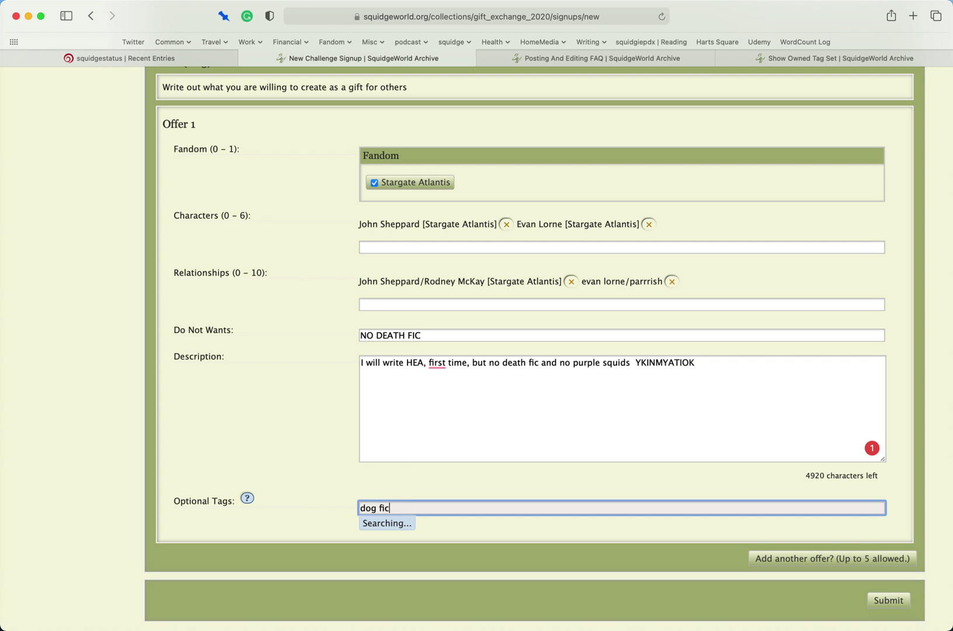
{"action": "key", "text": "Return"}
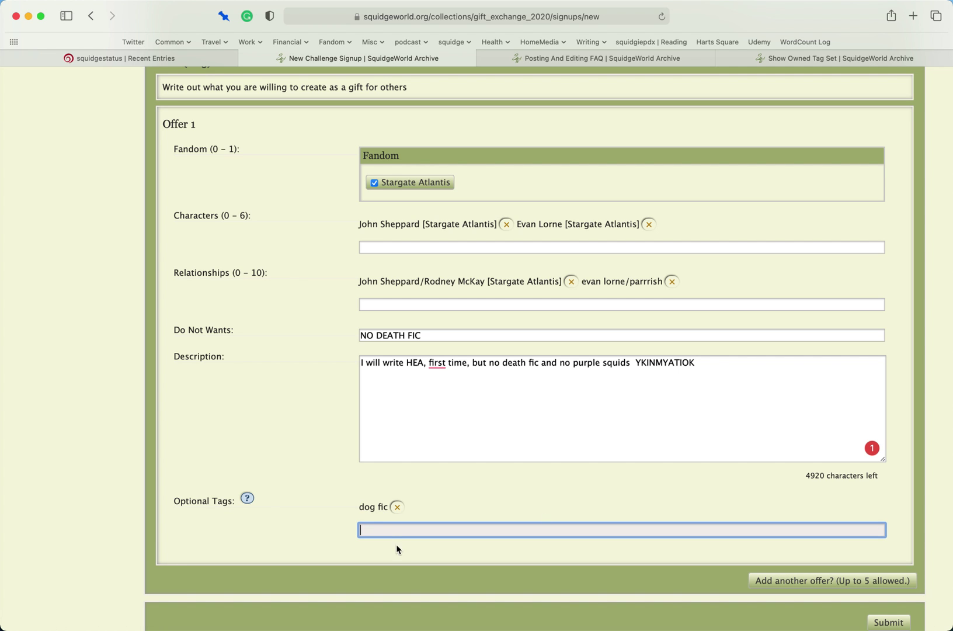
- Submit the completed sign-up form, which comes back with URL and tag errors
{"action": "scroll", "coordinate": [308, 526], "scroll_direction": "up", "scroll_amount": 10}
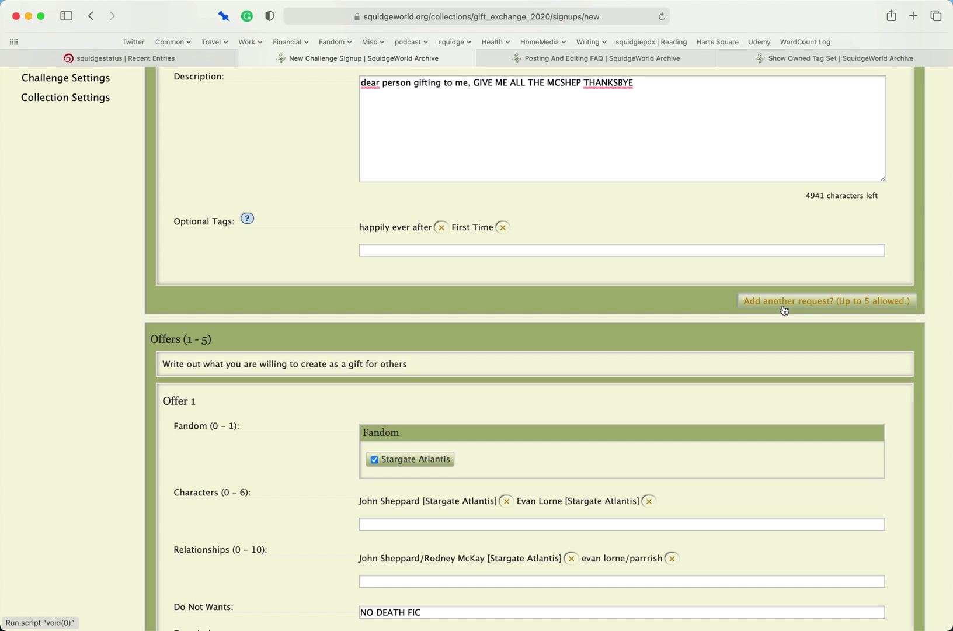
{"action": "scroll", "coordinate": [785, 310], "scroll_direction": "down", "scroll_amount": 7}
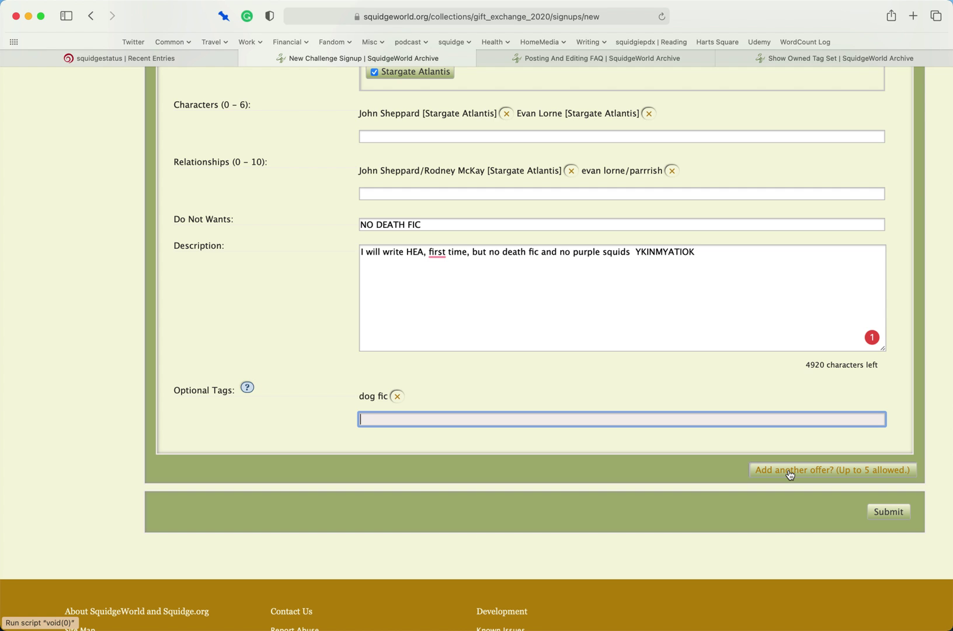
{"action": "scroll", "coordinate": [788, 473], "scroll_direction": "up", "scroll_amount": 3}
{"action": "scroll", "coordinate": [806, 470], "scroll_direction": "down", "scroll_amount": 4}
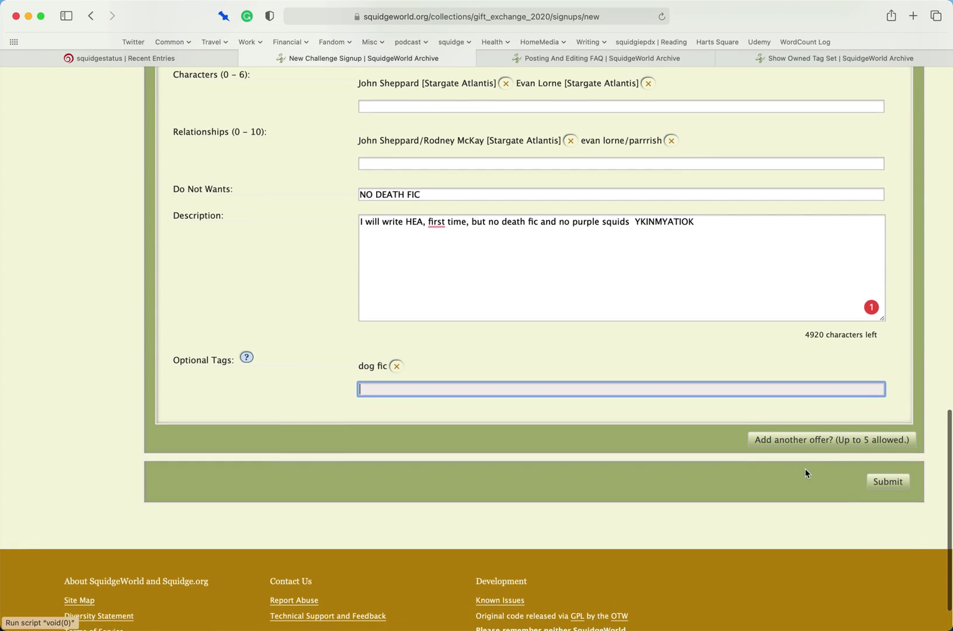
{"action": "left_click", "coordinate": [882, 477]}
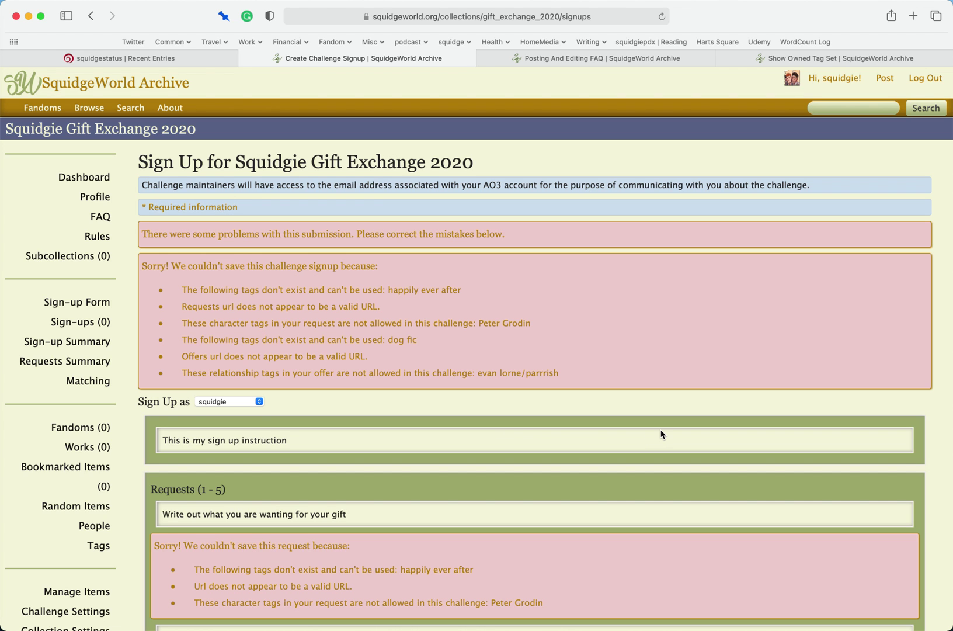
- Clear the Dear Santa Letter URL and remove the Peter Grodin and 'happily ever after' tags
{"action": "scroll", "coordinate": [661, 434], "scroll_direction": "down", "scroll_amount": 3}
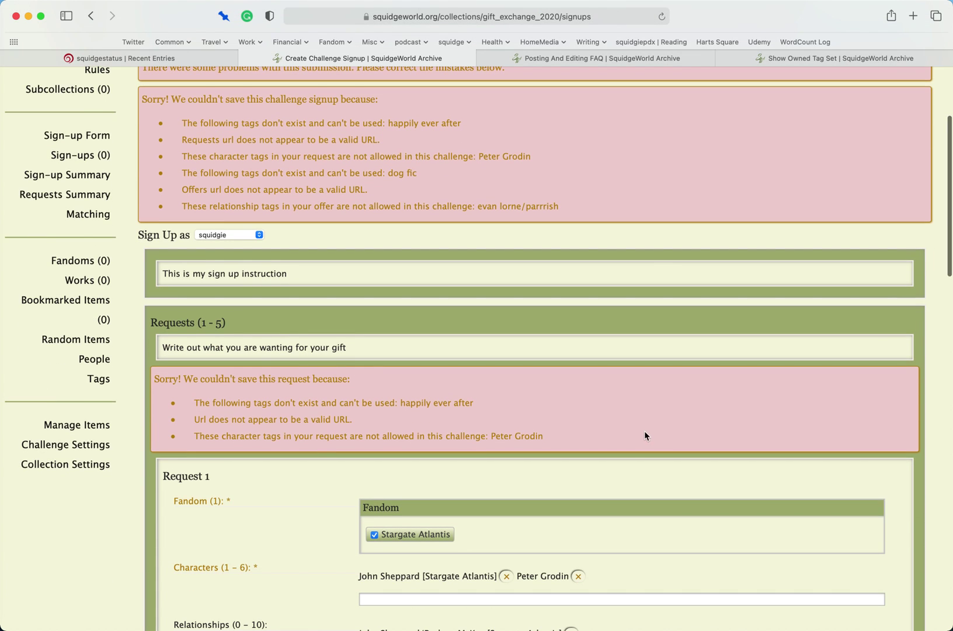
{"action": "scroll", "coordinate": [639, 431], "scroll_direction": "down", "scroll_amount": 6}
{"action": "scroll", "coordinate": [640, 431], "scroll_direction": "down", "scroll_amount": 1}
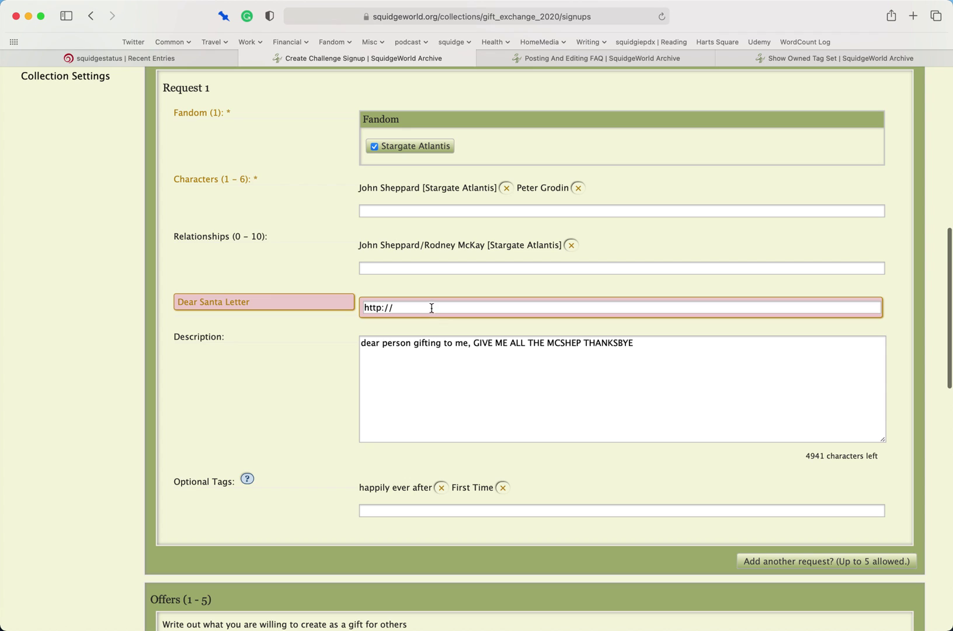
{"action": "triple_click", "coordinate": [432, 308]}
{"action": "key", "text": "BackSpace"}
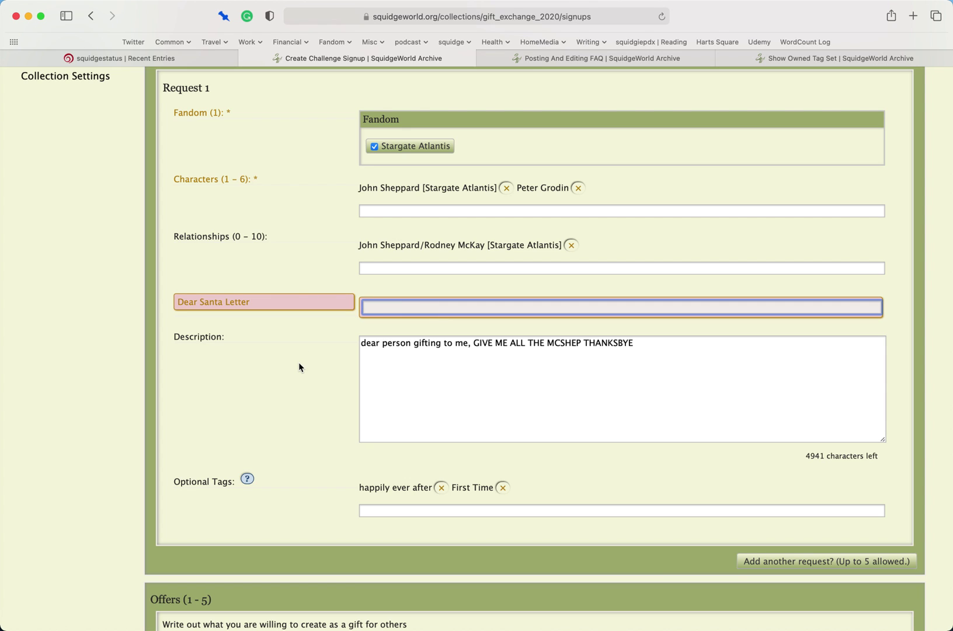
{"action": "scroll", "coordinate": [299, 366], "scroll_direction": "up", "scroll_amount": 7}
{"action": "scroll", "coordinate": [299, 366], "scroll_direction": "down", "scroll_amount": 3}
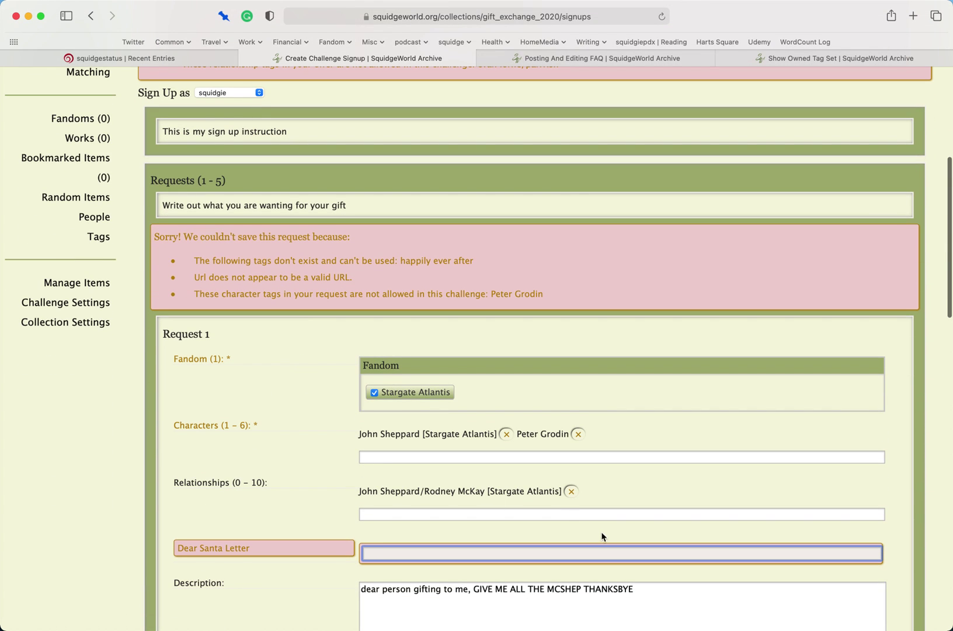
{"action": "left_click", "coordinate": [578, 434]}
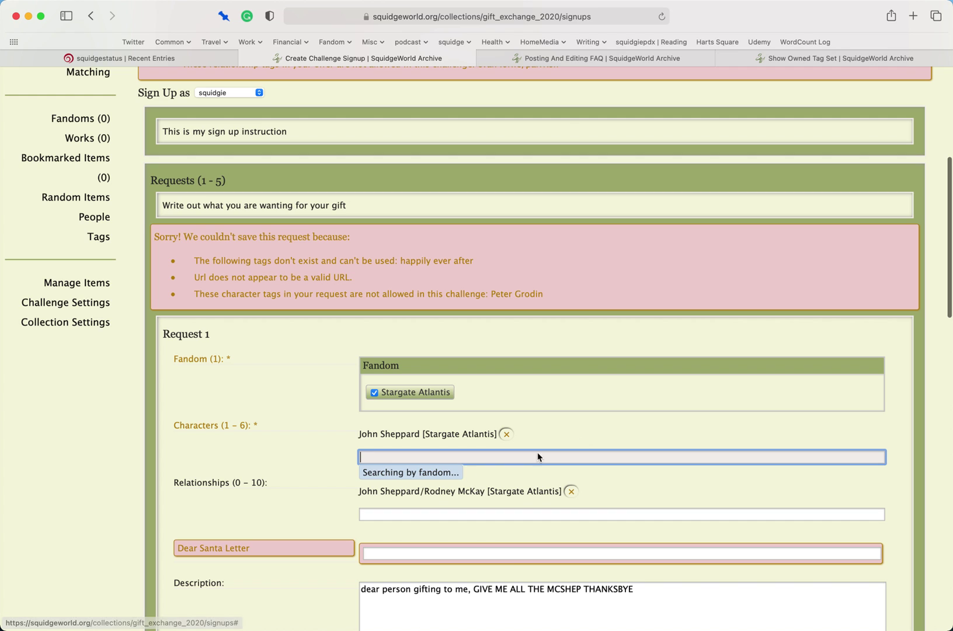
{"action": "scroll", "coordinate": [305, 503], "scroll_direction": "down", "scroll_amount": 10}
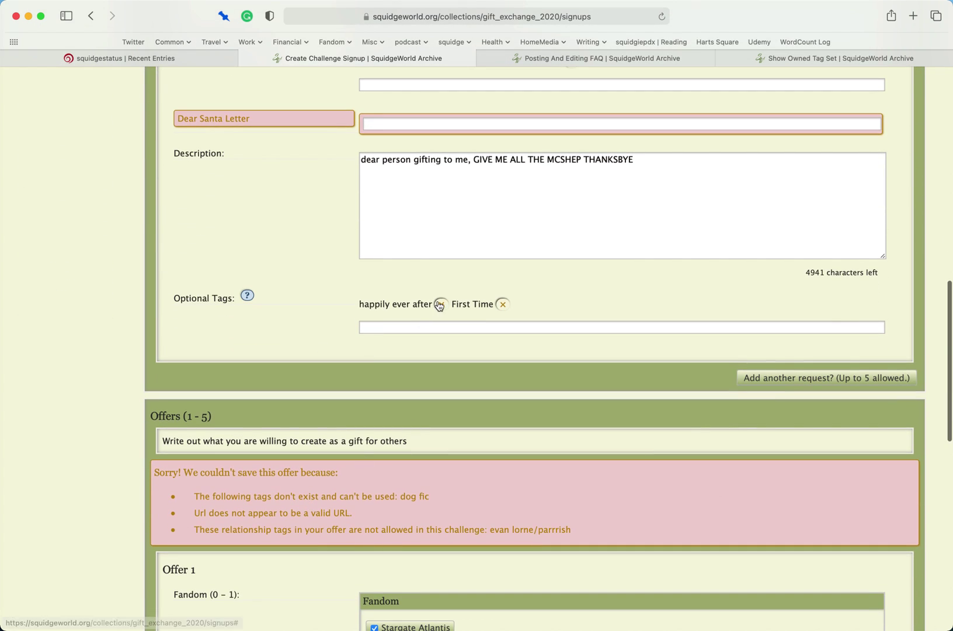
{"action": "left_click", "coordinate": [441, 304]}
- Clear the Do Not Wants URL text, remove the 'dog fic' tag, and resubmit
{"action": "scroll", "coordinate": [320, 488], "scroll_direction": "down", "scroll_amount": 9}
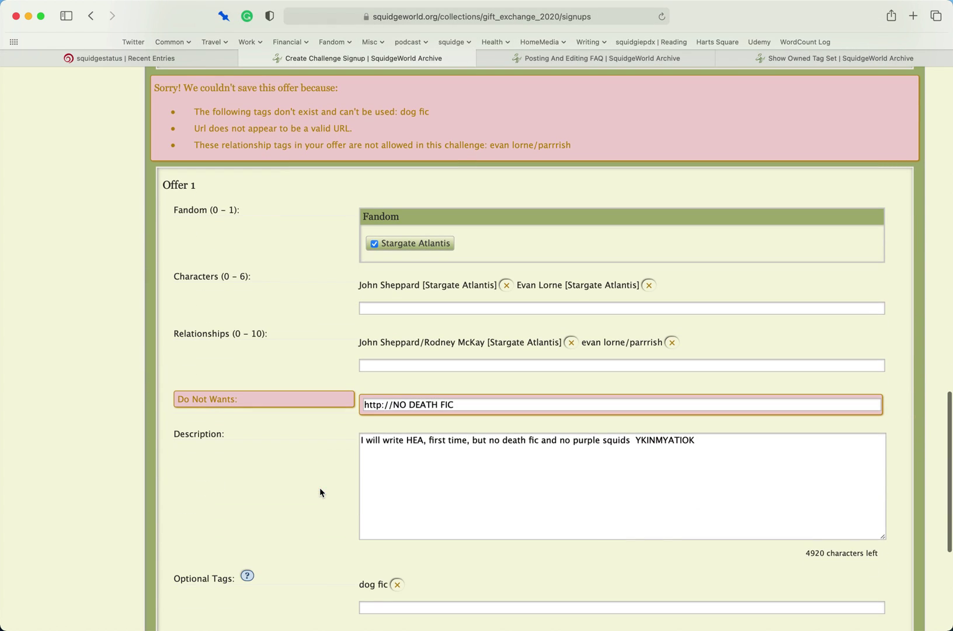
{"action": "left_click_drag", "start_coordinate": [464, 401], "coordinate": [362, 407]}
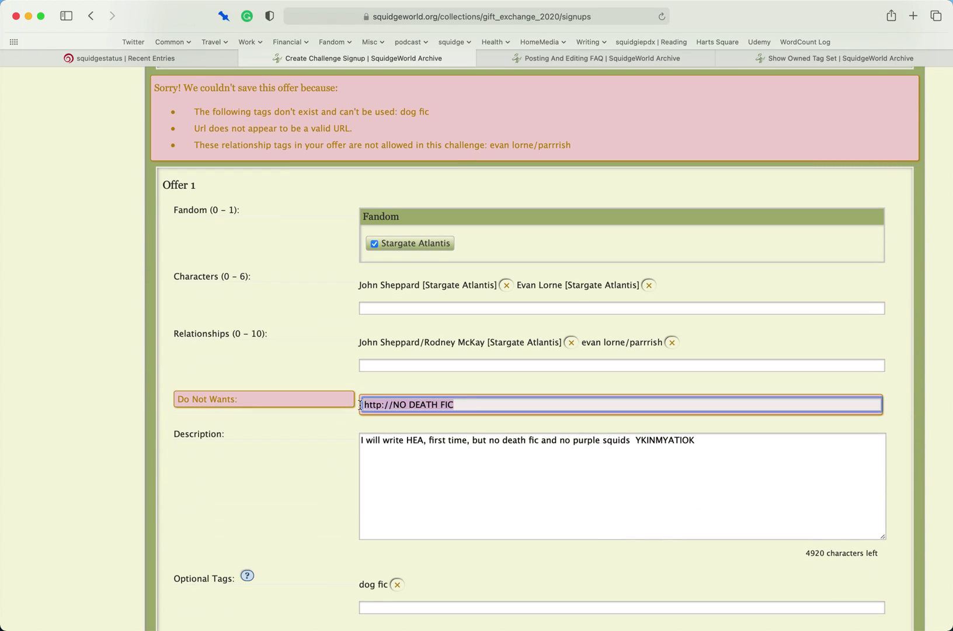
{"action": "key", "text": "BackSpace"}
{"action": "left_click", "coordinate": [302, 461]}
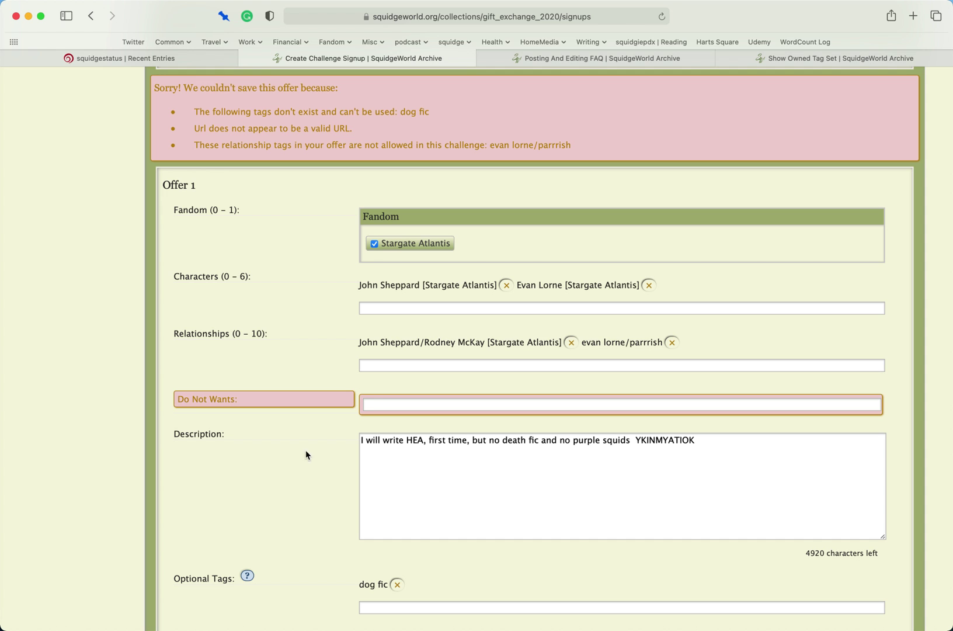
{"action": "scroll", "coordinate": [259, 481], "scroll_direction": "down", "scroll_amount": 5}
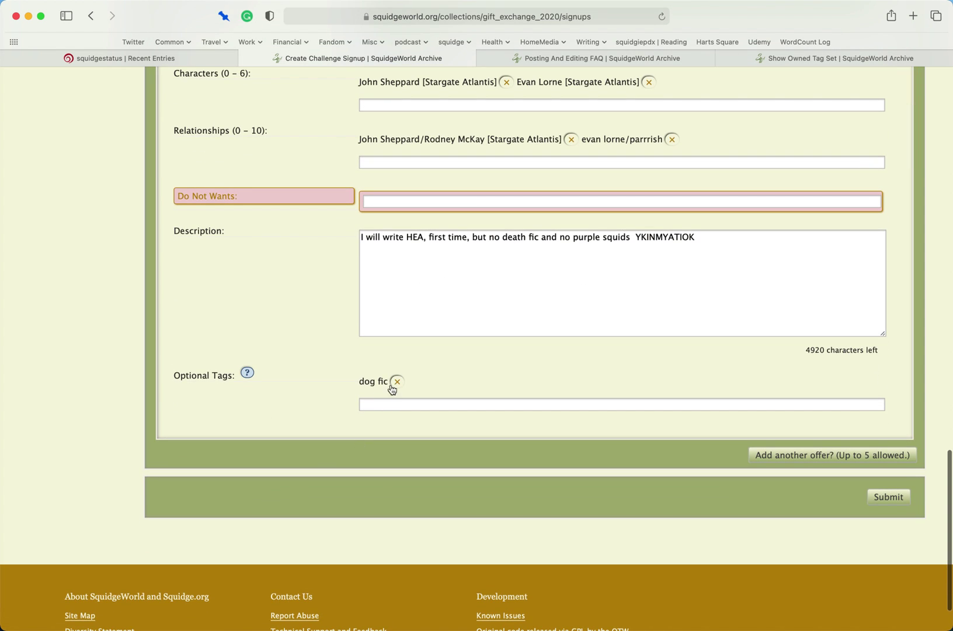
{"action": "left_click", "coordinate": [395, 384]}
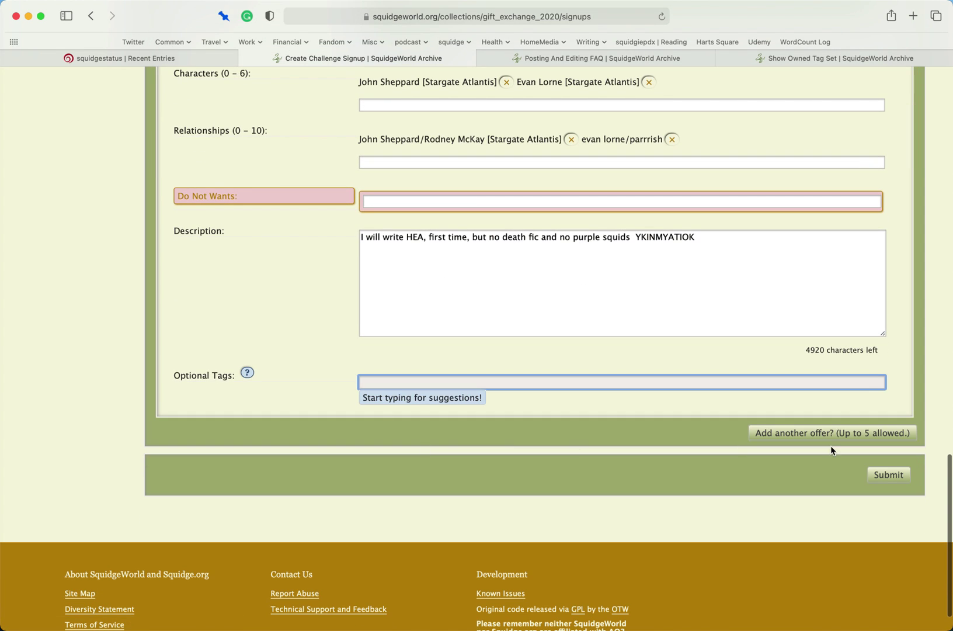
{"action": "left_click", "coordinate": [883, 474]}
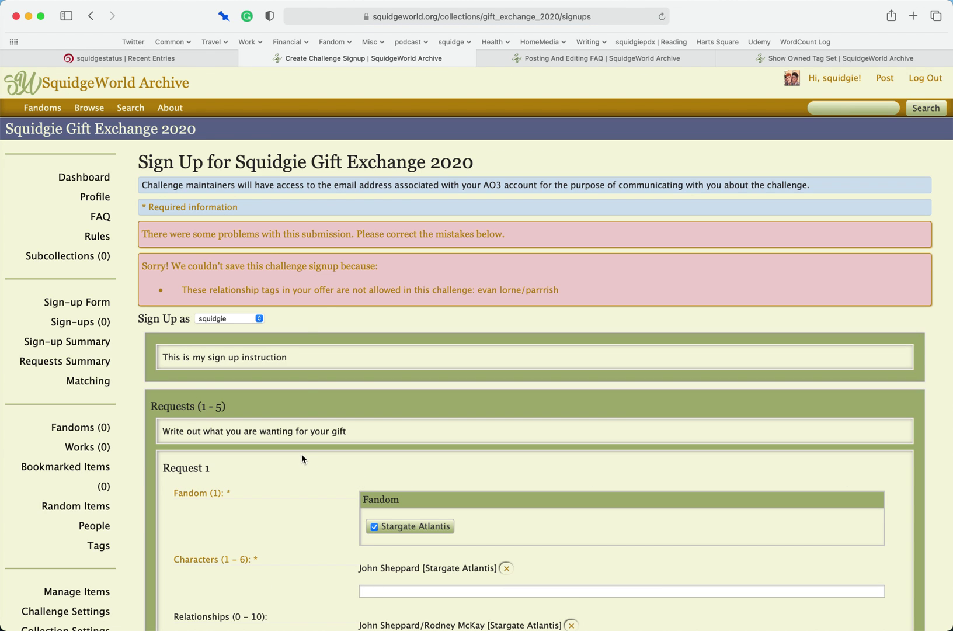
- Remove the evan lorne/parrrish relationship from Offer 1 and resubmit the sign-up
{"action": "scroll", "coordinate": [272, 482], "scroll_direction": "down", "scroll_amount": 8}
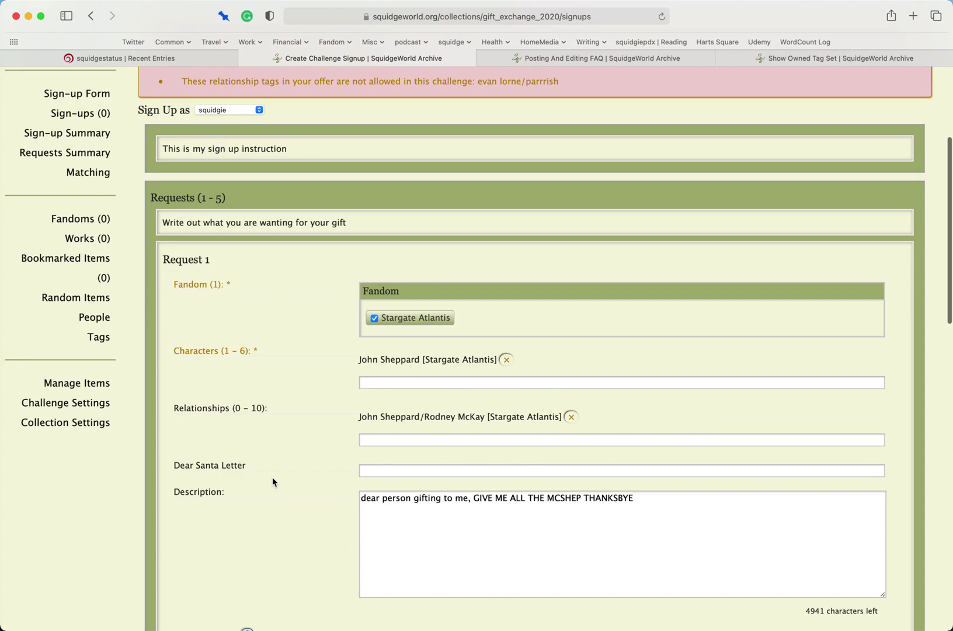
{"action": "scroll", "coordinate": [273, 483], "scroll_direction": "down", "scroll_amount": 12}
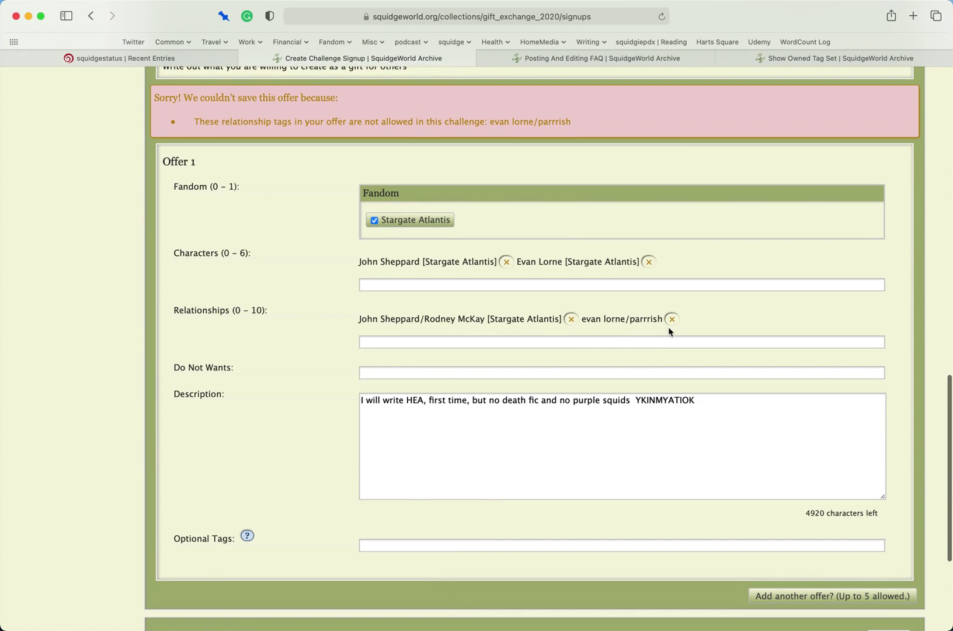
{"action": "left_click", "coordinate": [672, 319]}
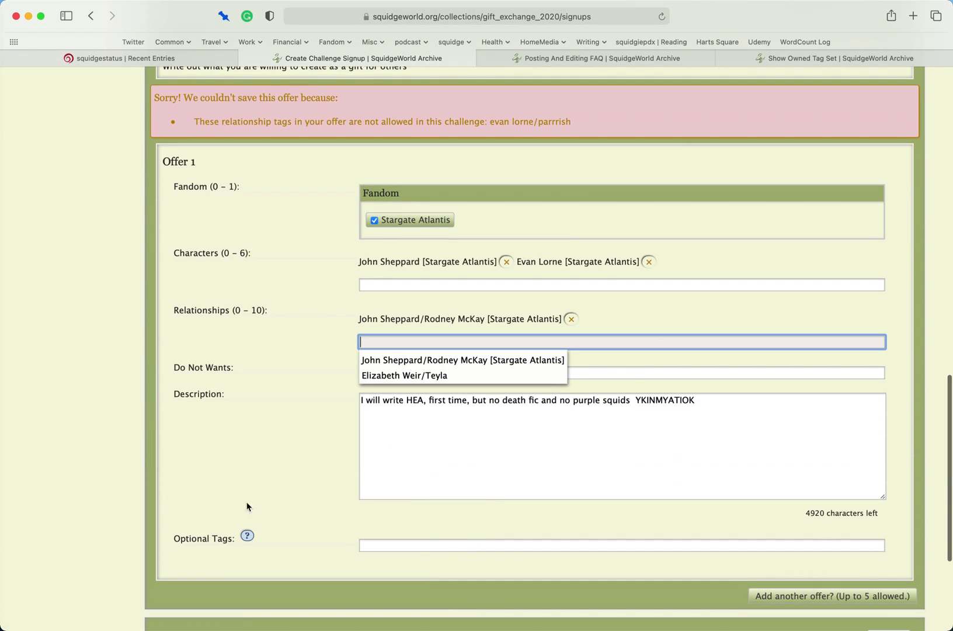
{"action": "left_click", "coordinate": [169, 458]}
{"action": "scroll", "coordinate": [280, 470], "scroll_direction": "down", "scroll_amount": 4}
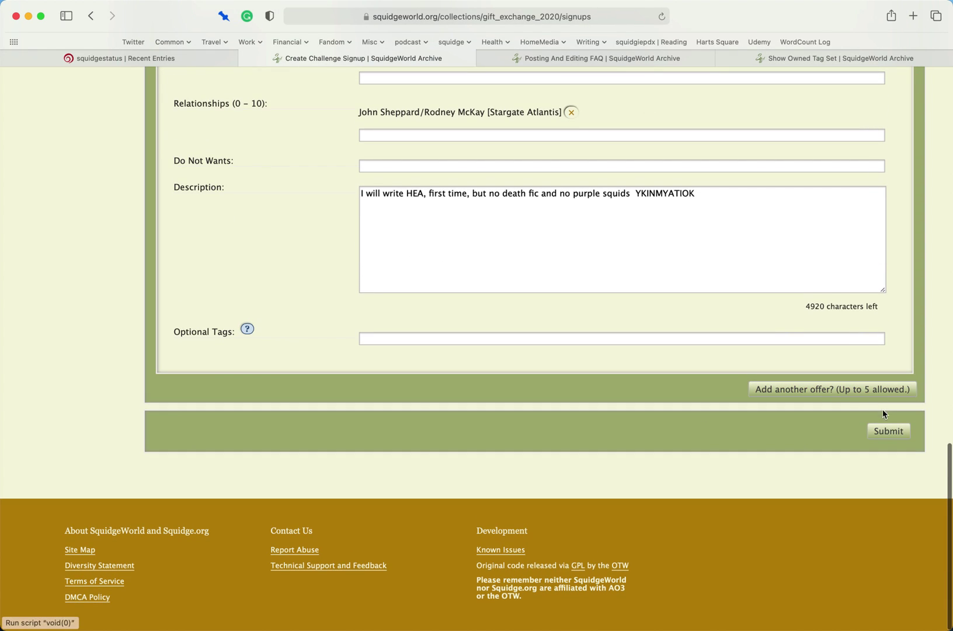
{"action": "left_click", "coordinate": [886, 431]}
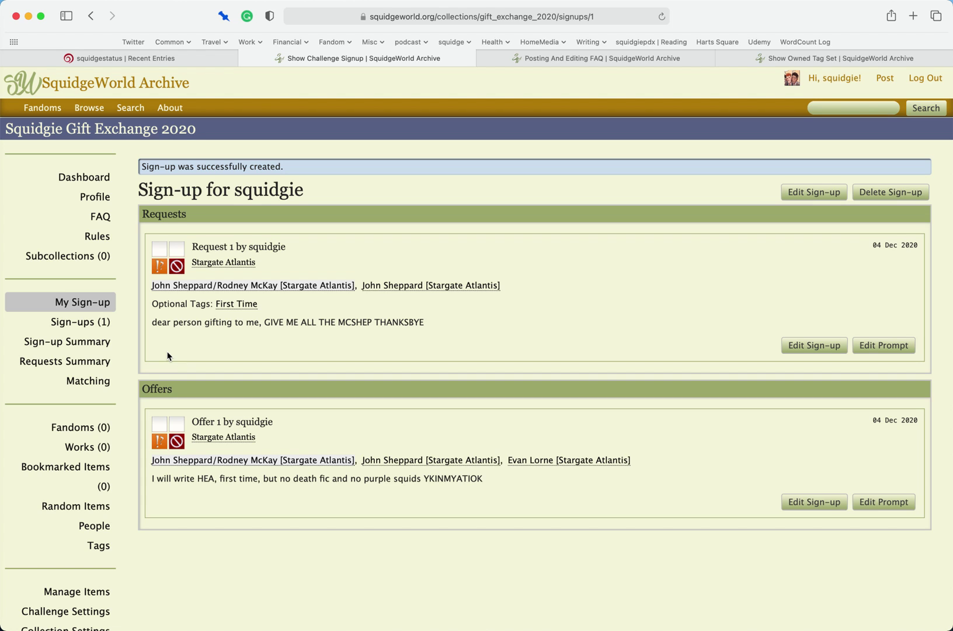
- Open the Squidgie Gift Exchange 2020 Matching page from the collection sidebar
{"action": "left_click", "coordinate": [84, 380]}
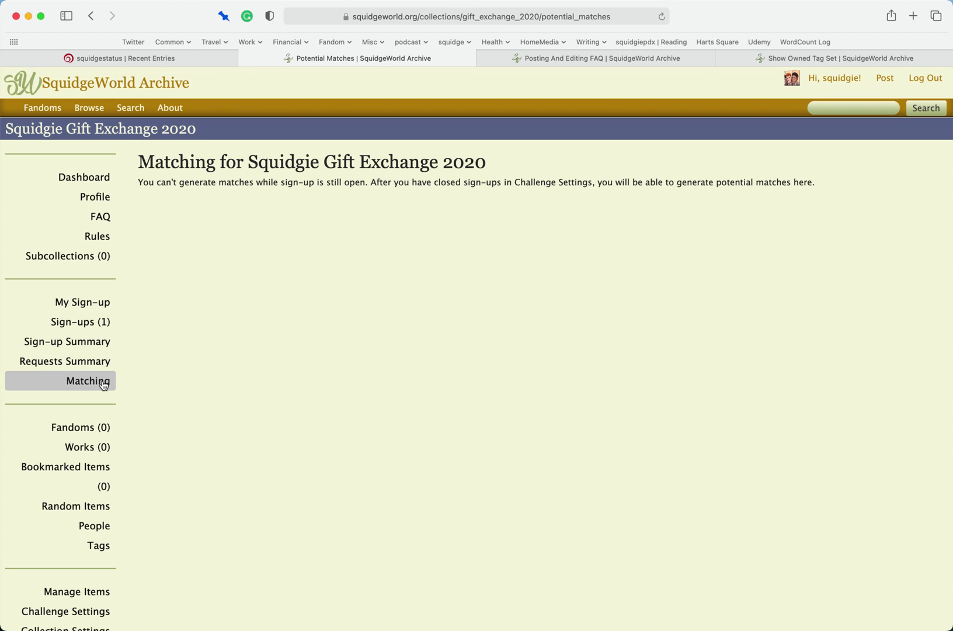
{"action": "scroll", "coordinate": [102, 384], "scroll_direction": "down", "scroll_amount": 3}
{"action": "scroll", "coordinate": [291, 374], "scroll_direction": "up", "scroll_amount": 2}
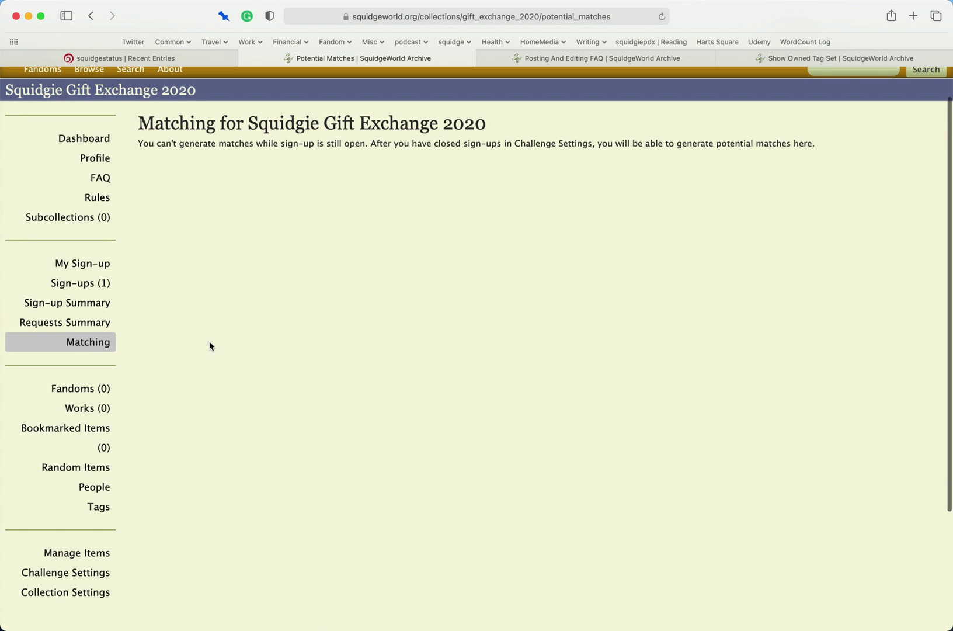
{"action": "scroll", "coordinate": [277, 341], "scroll_direction": "up", "scroll_amount": 2}
{"action": "scroll", "coordinate": [277, 342], "scroll_direction": "down", "scroll_amount": 5}
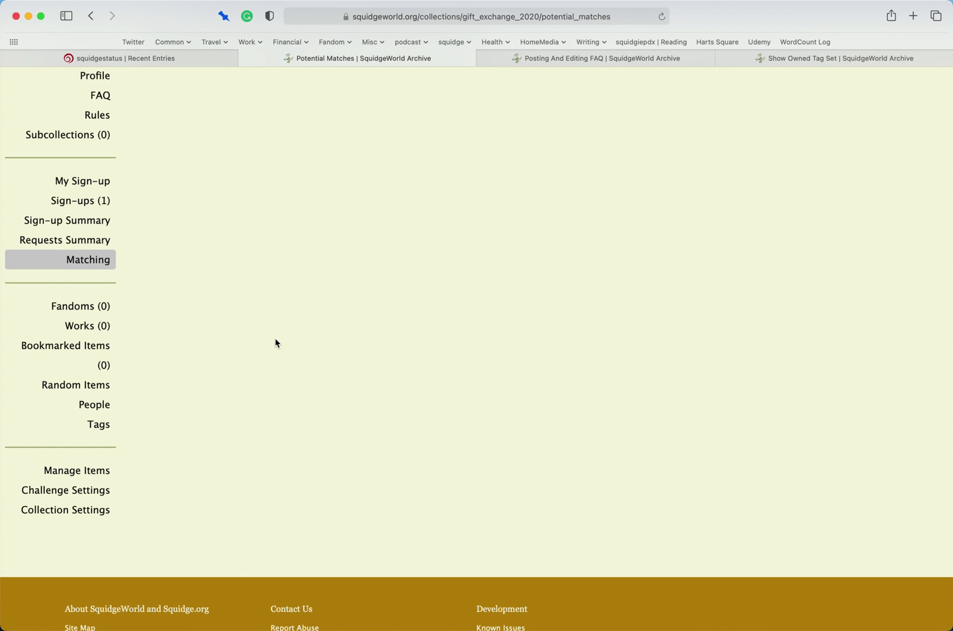
{"action": "scroll", "coordinate": [276, 343], "scroll_direction": "up", "scroll_amount": 5}
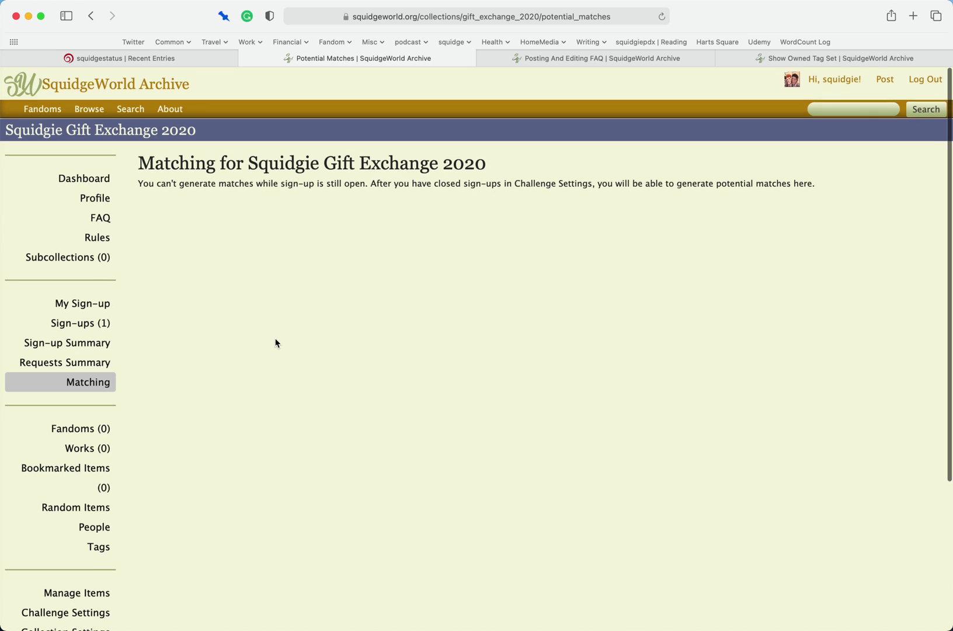